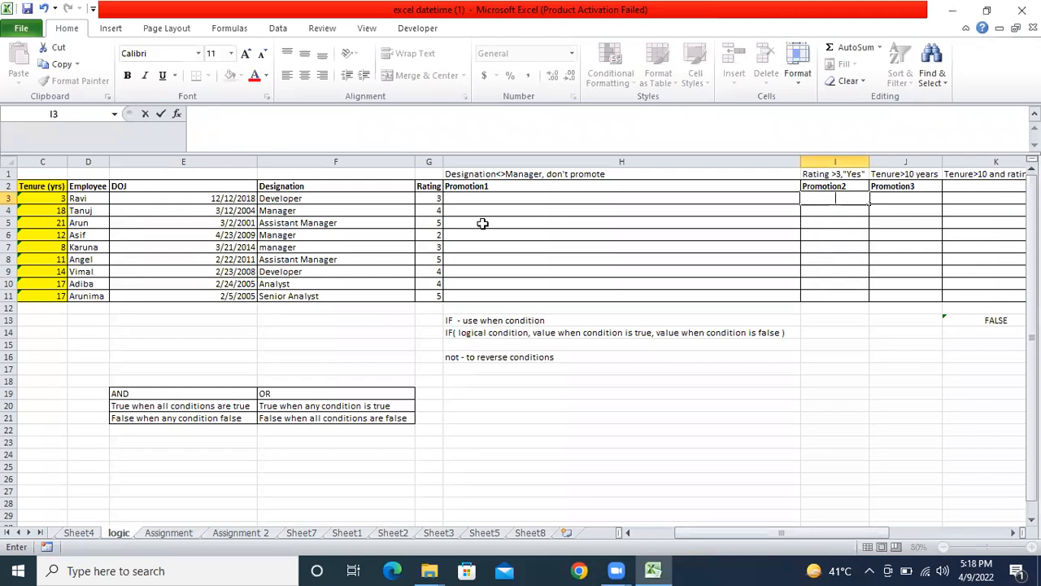
Start an IF formula in the first Promotion2 cell, I3, with the rating condition G3>3
{"action": "left_click", "coordinate": [614, 306]}
{"action": "left_click_drag", "start_coordinate": [712, 532], "coordinate": [657, 527]}
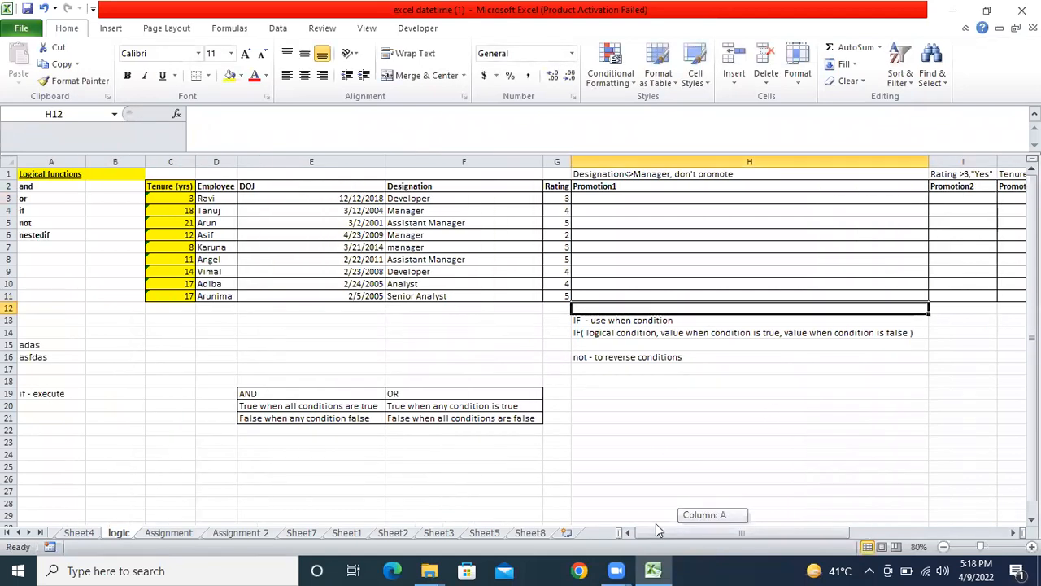
{"action": "left_click_drag", "start_coordinate": [655, 523], "coordinate": [656, 523]}
{"action": "left_click", "coordinate": [945, 161]}
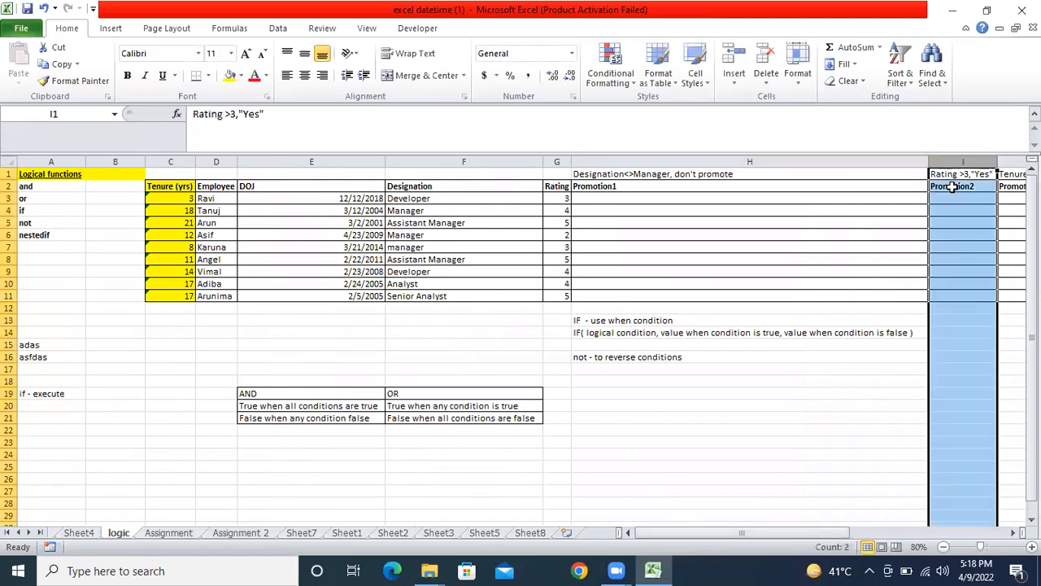
{"action": "left_click", "coordinate": [948, 198]}
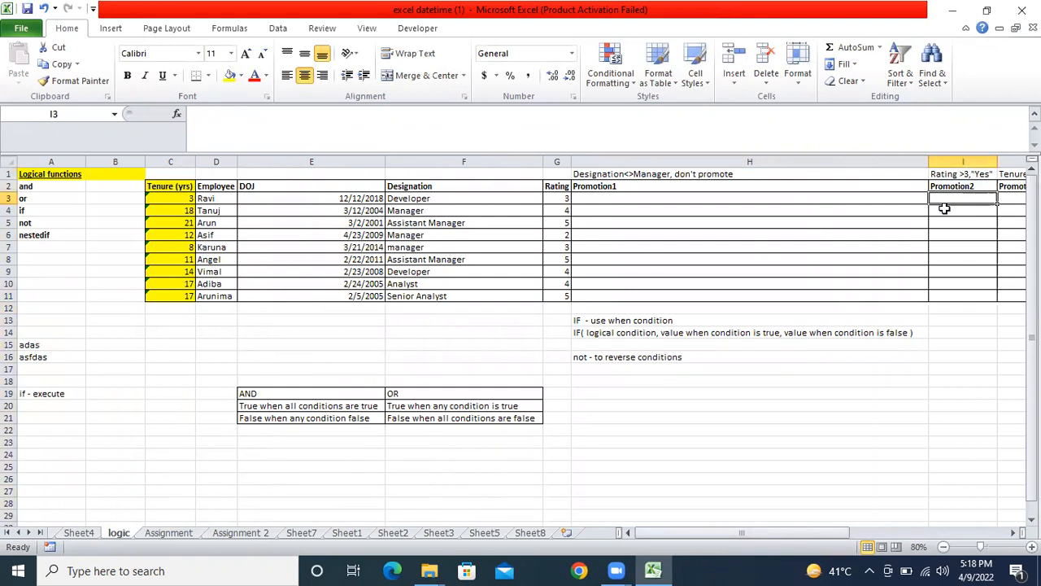
{"action": "type", "text": "=if"}
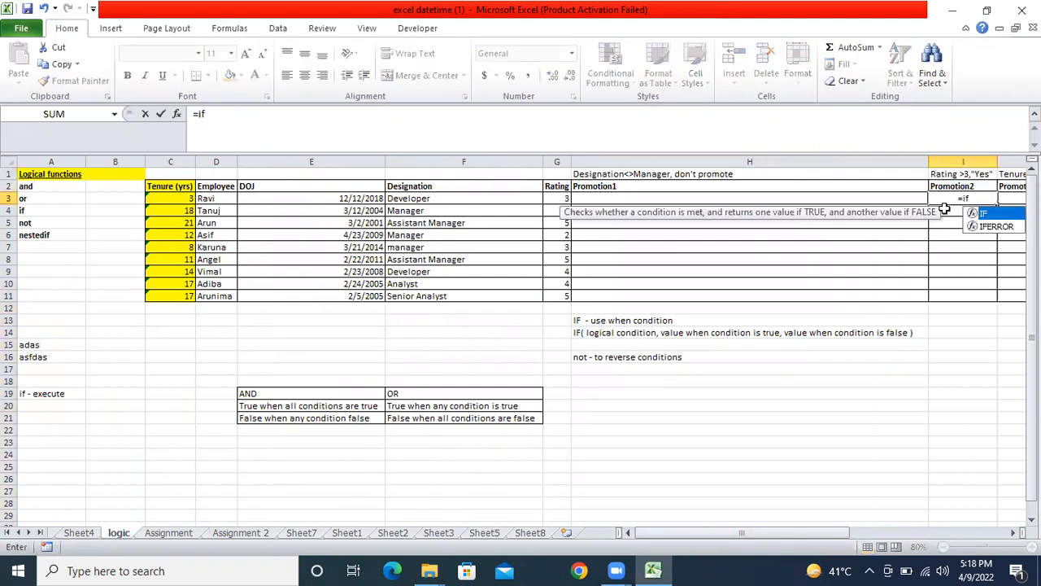
{"action": "type", "text": "("}
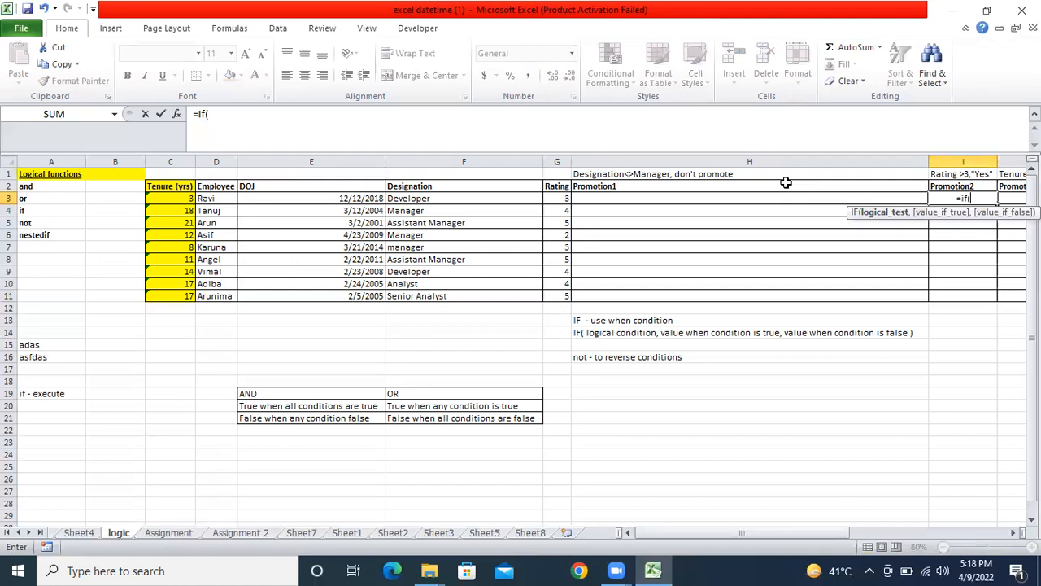
{"action": "left_click", "coordinate": [560, 202]}
{"action": "type", "text": ">3,"}
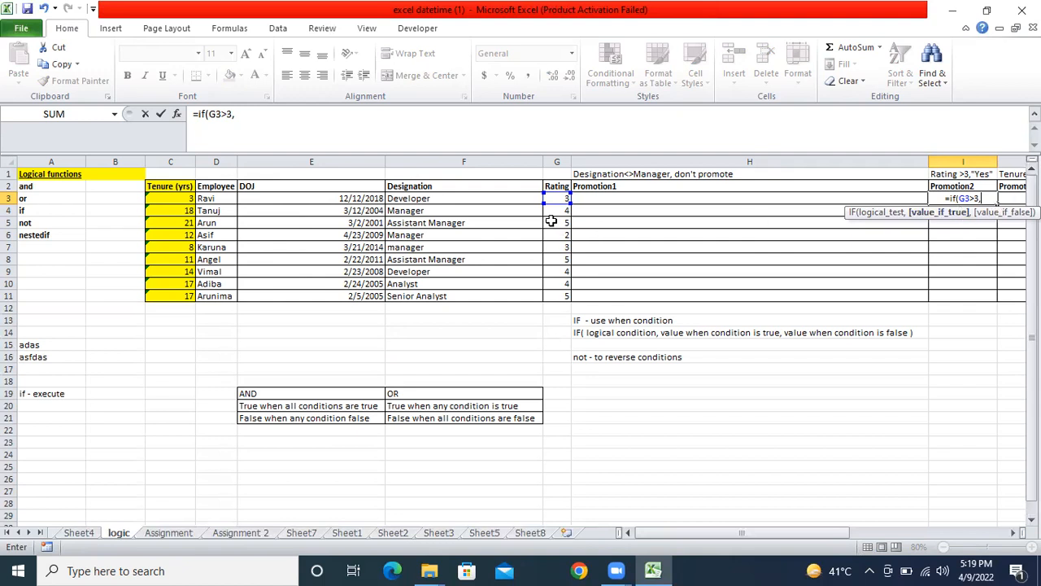
Complete the IF formula in I3 with "promote" as the true value and "don't promote" as the false value
{"action": "type", "text": "\"promote"}
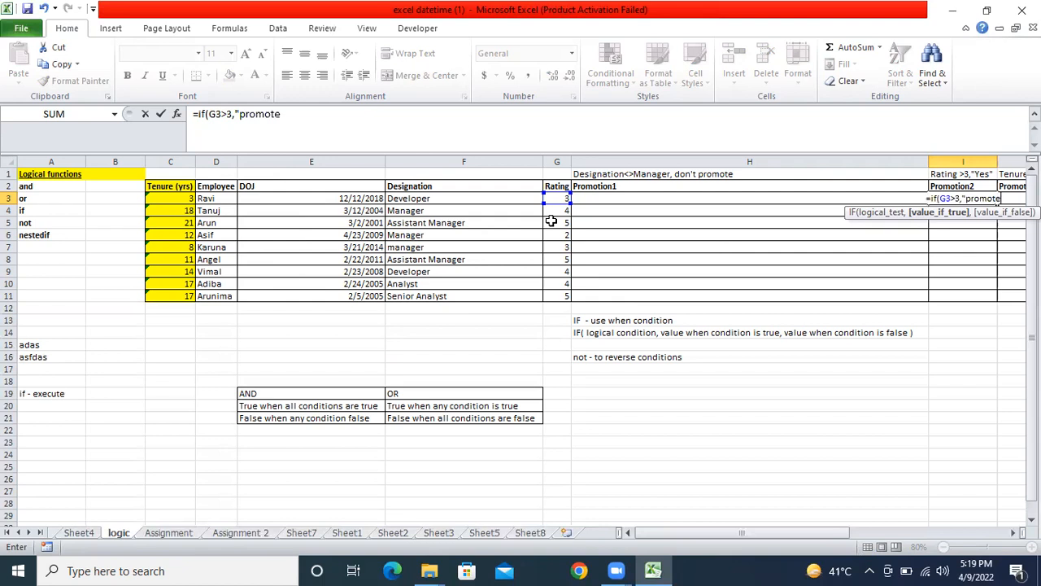
{"action": "type", "text": "\",\"dont"}
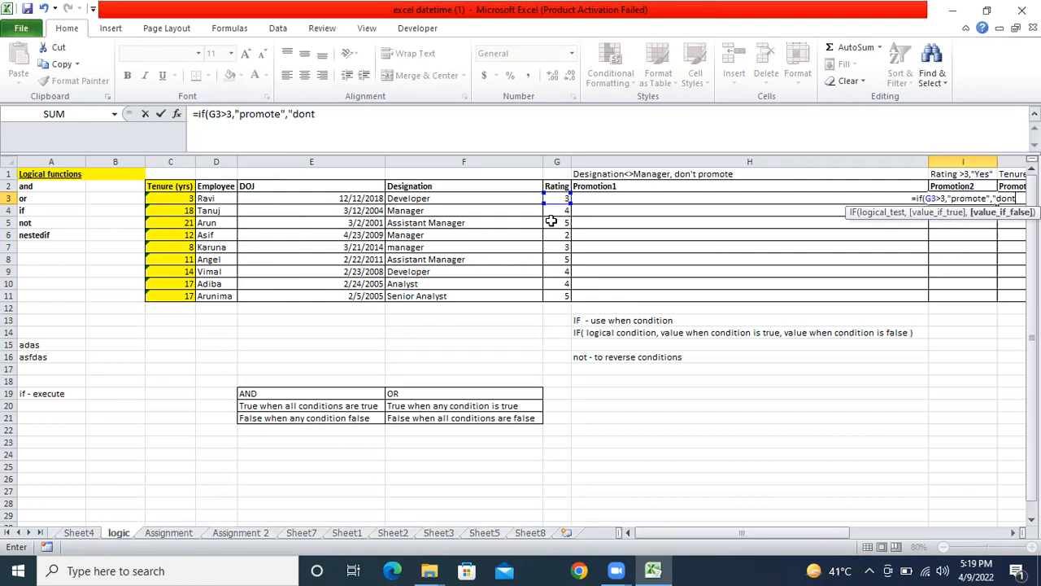
{"action": "key", "text": "BackSpace"}
{"action": "type", "text": "'t pr"}
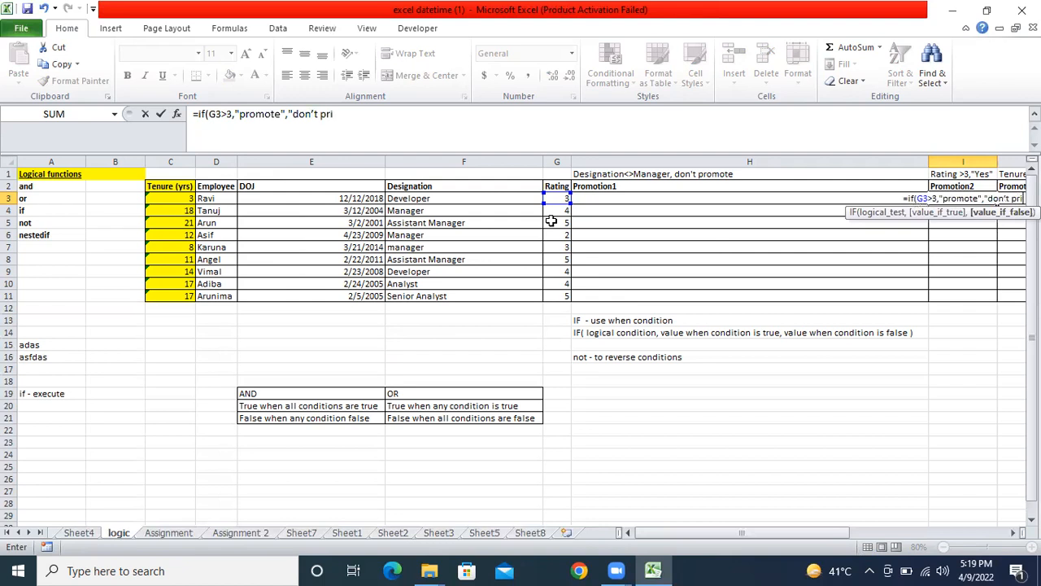
{"action": "type", "text": "p"}
{"action": "key", "text": "BackSpace"}
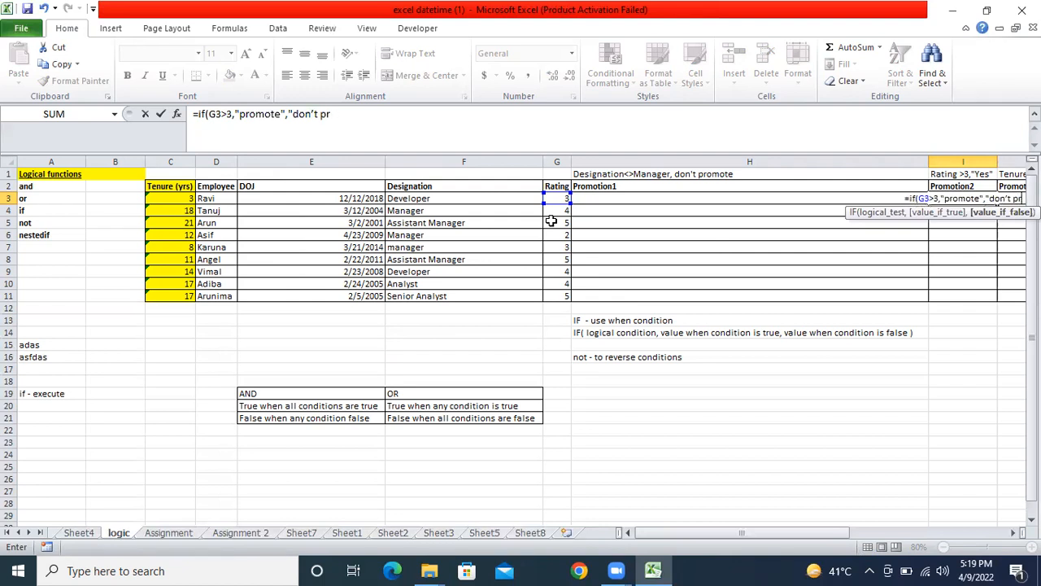
{"action": "type", "text": "omot"}
{"action": "type", "text": "e\")"}
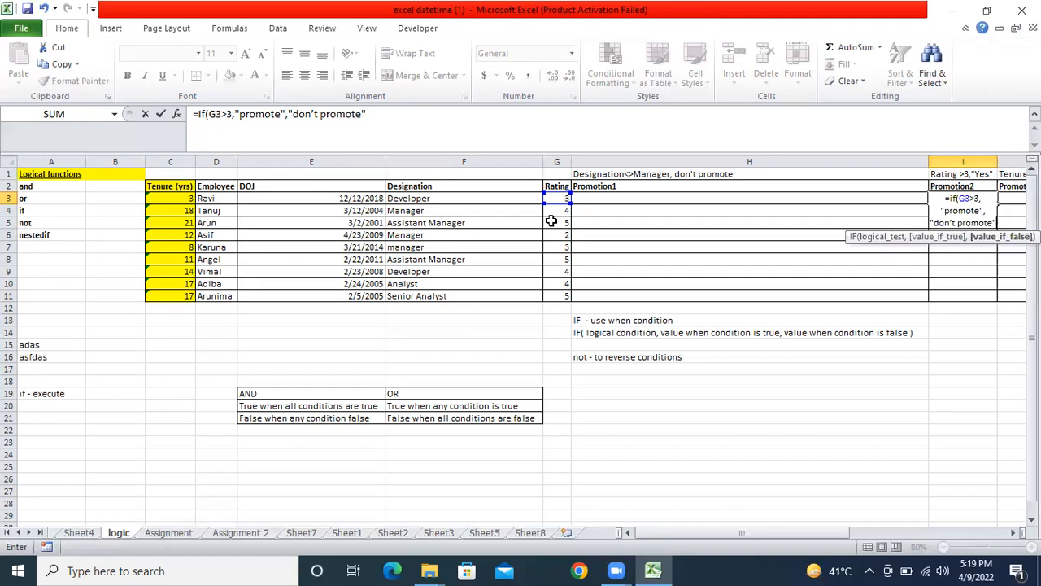
{"action": "key", "text": "Return"}
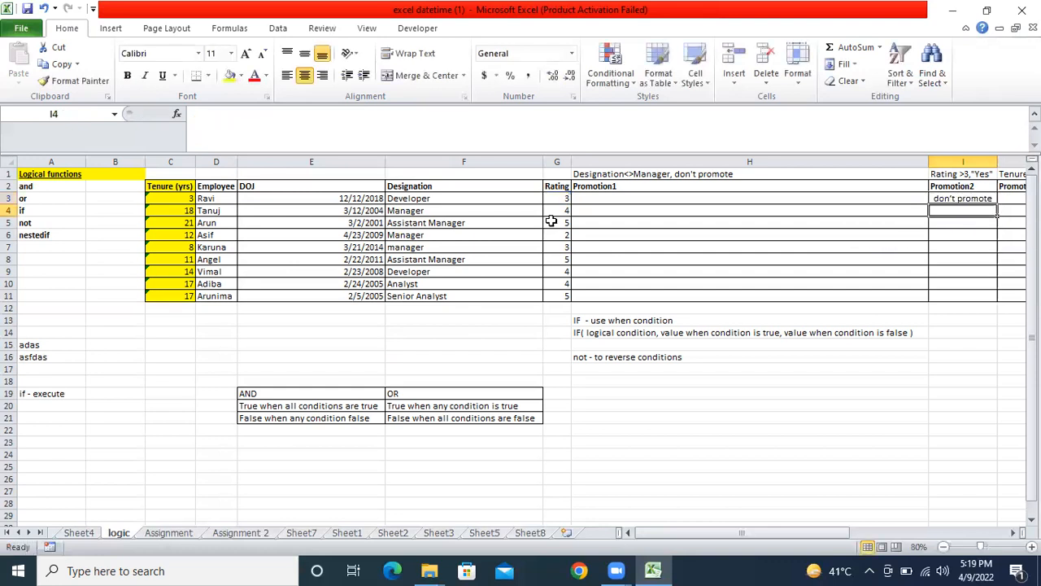
Fill the I3 formula down the Promotion2 column to row 11
{"action": "left_click", "coordinate": [958, 198]}
{"action": "double_click", "coordinate": [994, 202]}
{"action": "left_click", "coordinate": [942, 199]}
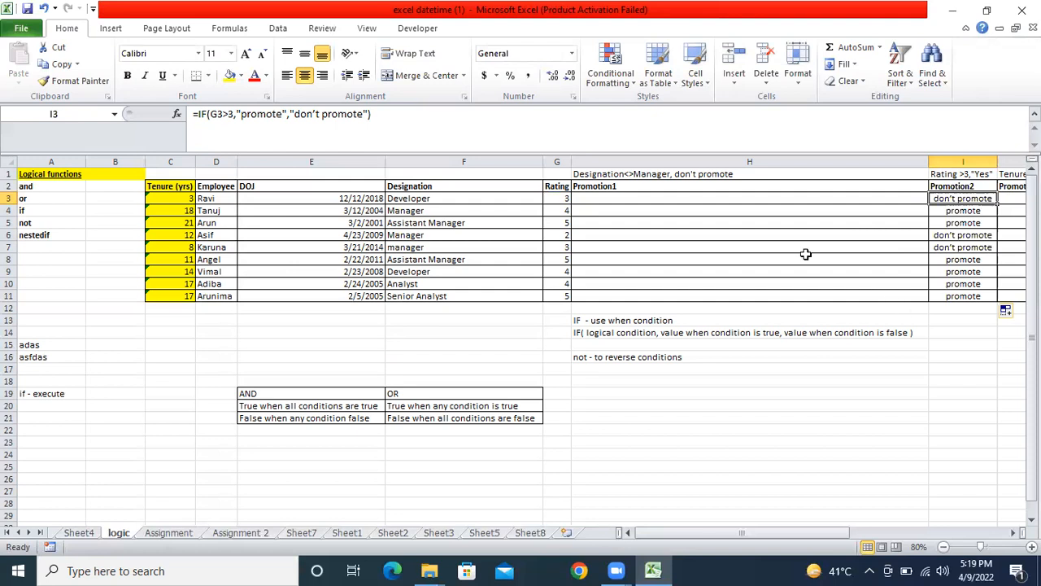
Enter =IF(C3>10,"promote","don't promote") in the first Promotion3 cell, J3
{"action": "left_click_drag", "start_coordinate": [658, 528], "coordinate": [769, 529]}
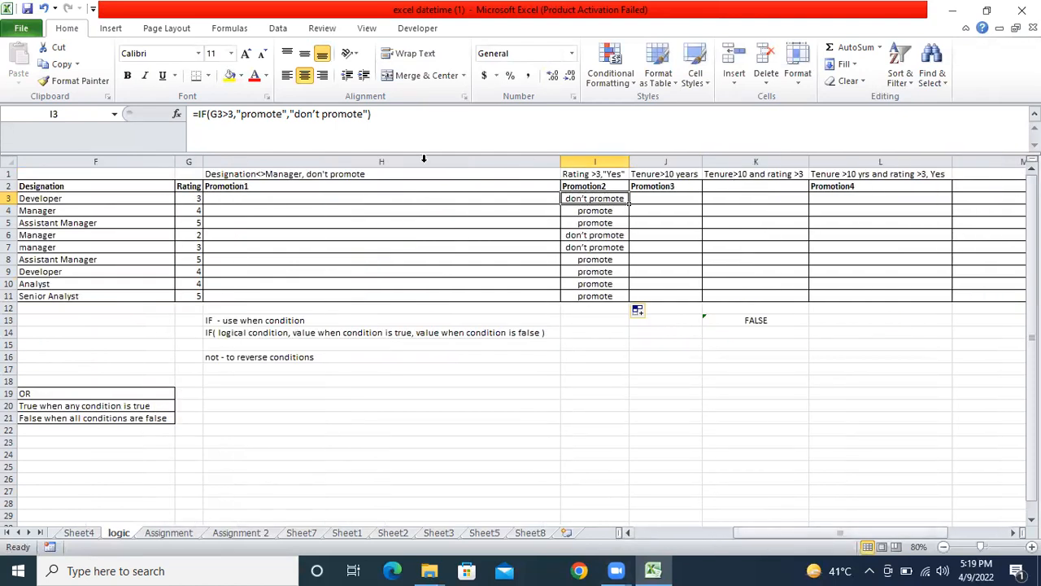
{"action": "left_click", "coordinate": [655, 198]}
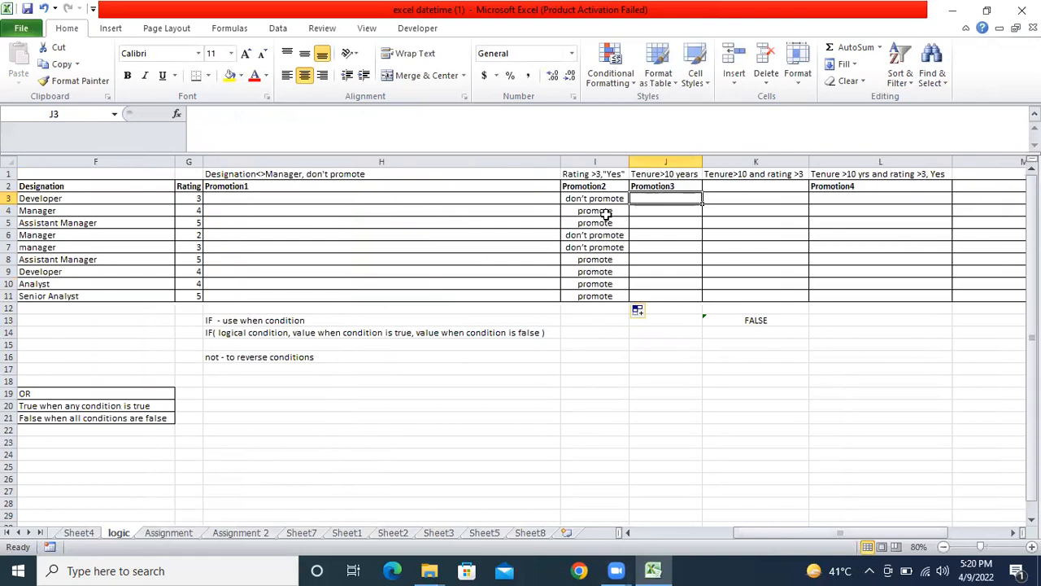
{"action": "type", "text": "=if"}
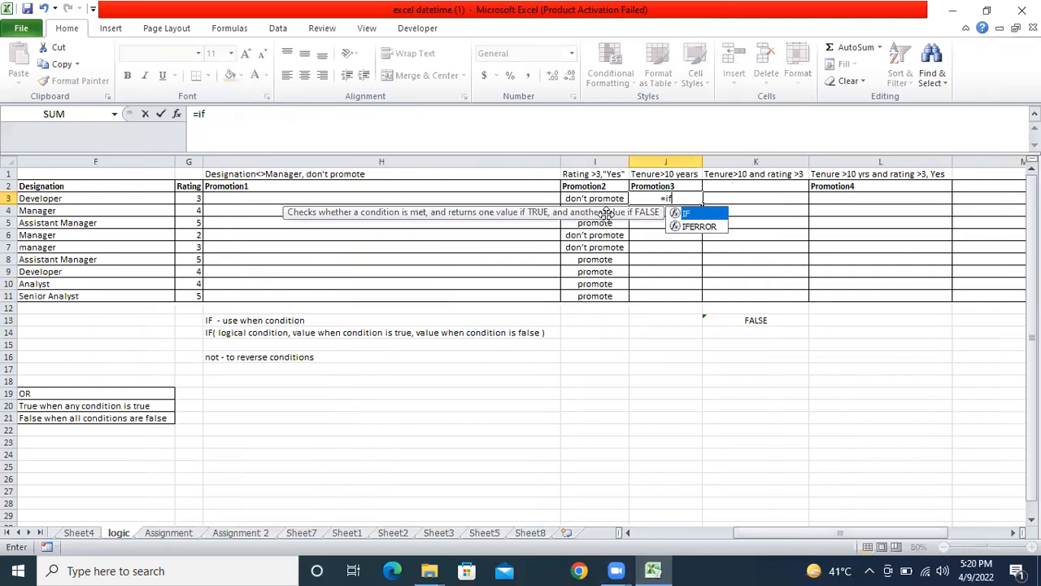
{"action": "type", "text": "("}
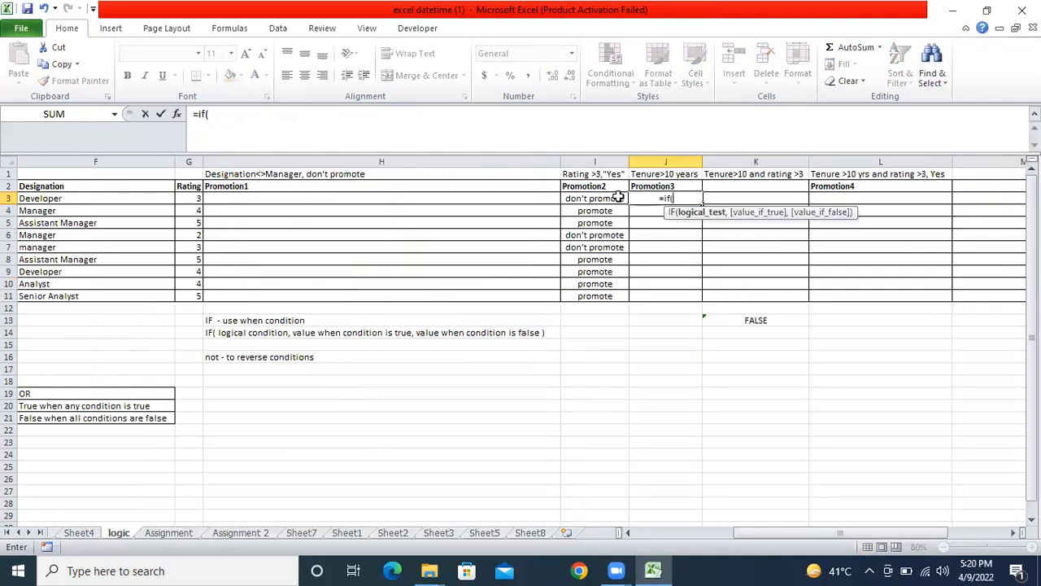
{"action": "left_click_drag", "start_coordinate": [773, 537], "coordinate": [639, 521]}
{"action": "left_click", "coordinate": [165, 202]}
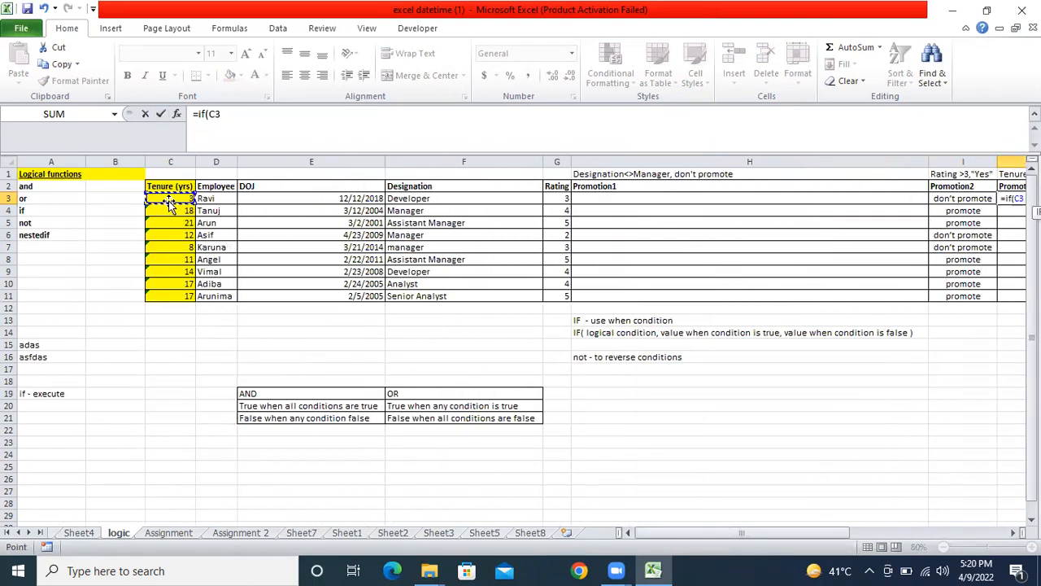
{"action": "type", "text": ">10,"}
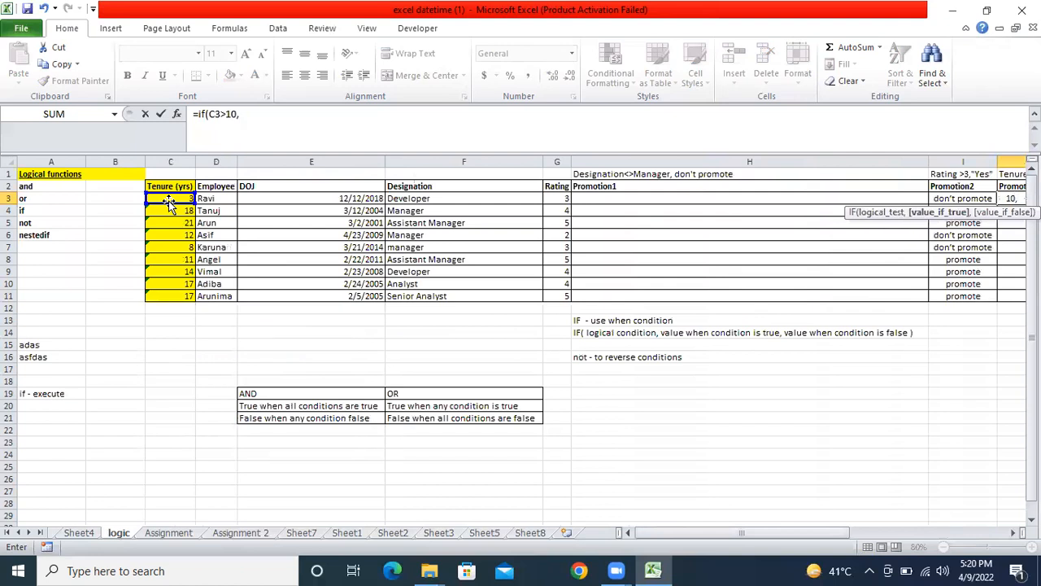
{"action": "type", "text": "\"promote\",\"don't pri"}
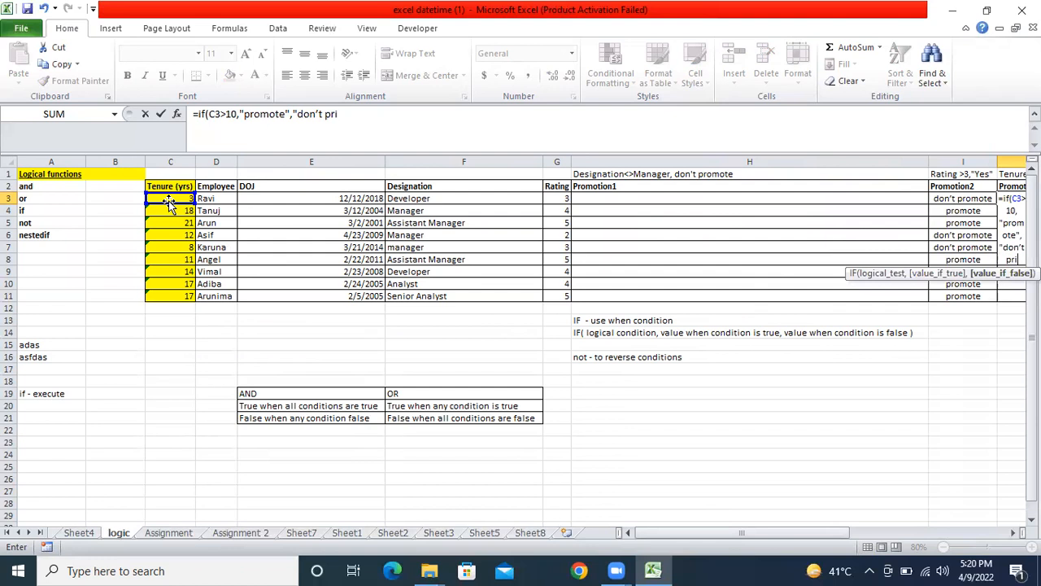
{"action": "key", "text": "BackSpace"}
{"action": "type", "text": "omote\")"}
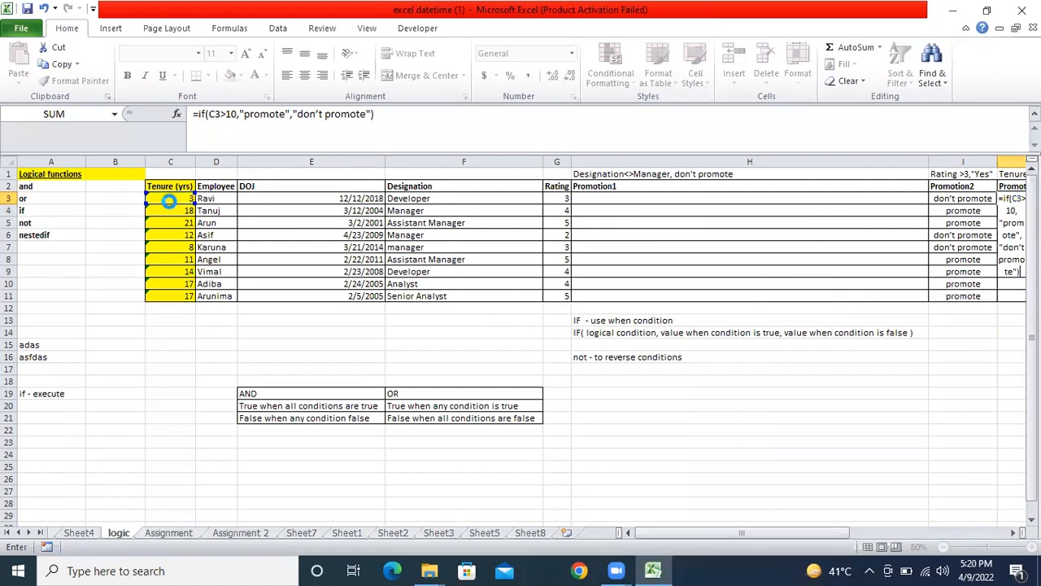
{"action": "key", "text": "Return"}
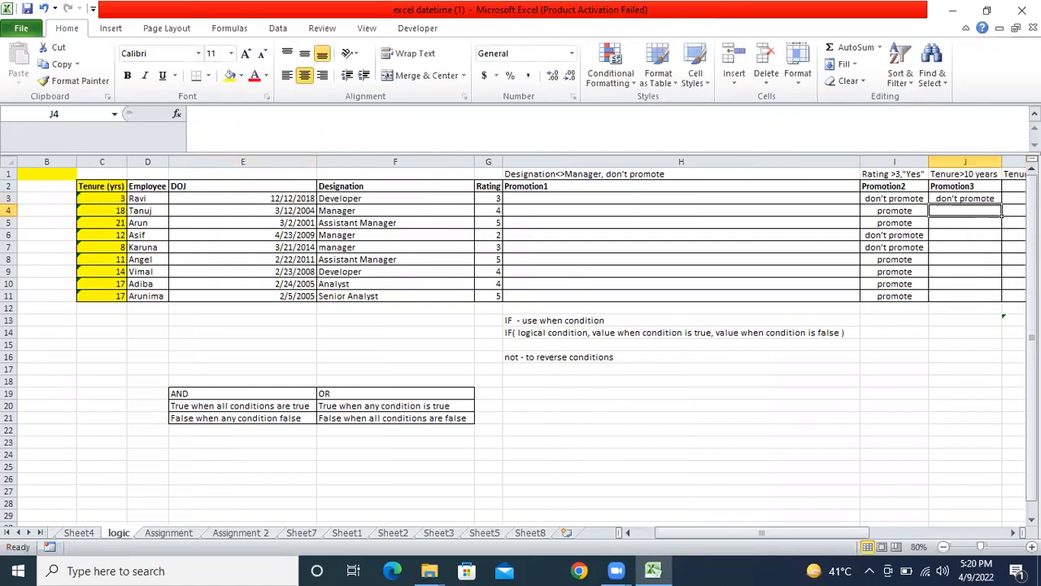
Fill the J3 formula down the Promotion3 column to row 11
{"action": "left_click", "coordinate": [962, 198]}
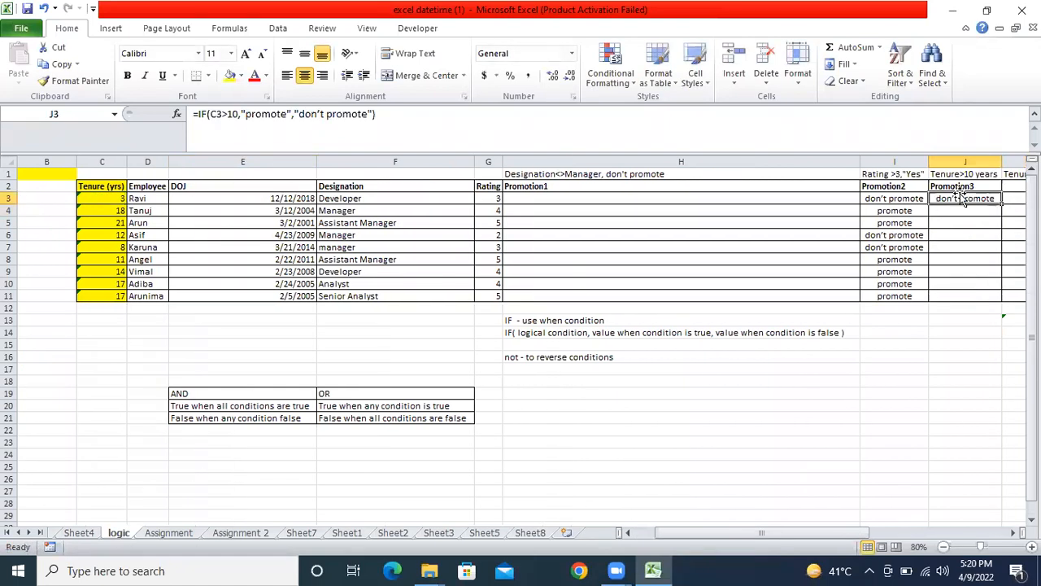
{"action": "double_click", "coordinate": [1002, 204]}
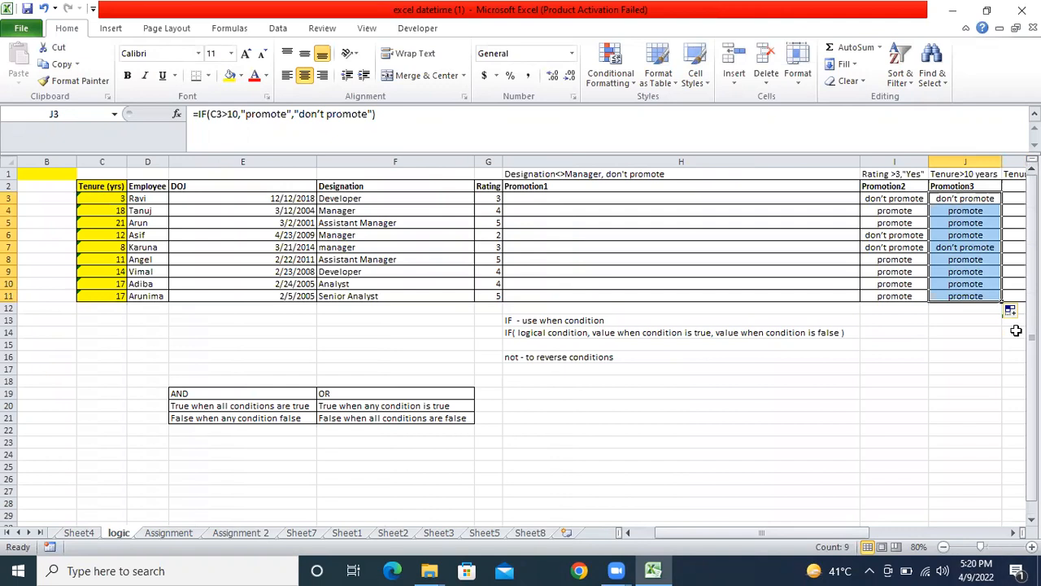
{"action": "key", "text": "Right"}
{"action": "key", "text": "Right"}
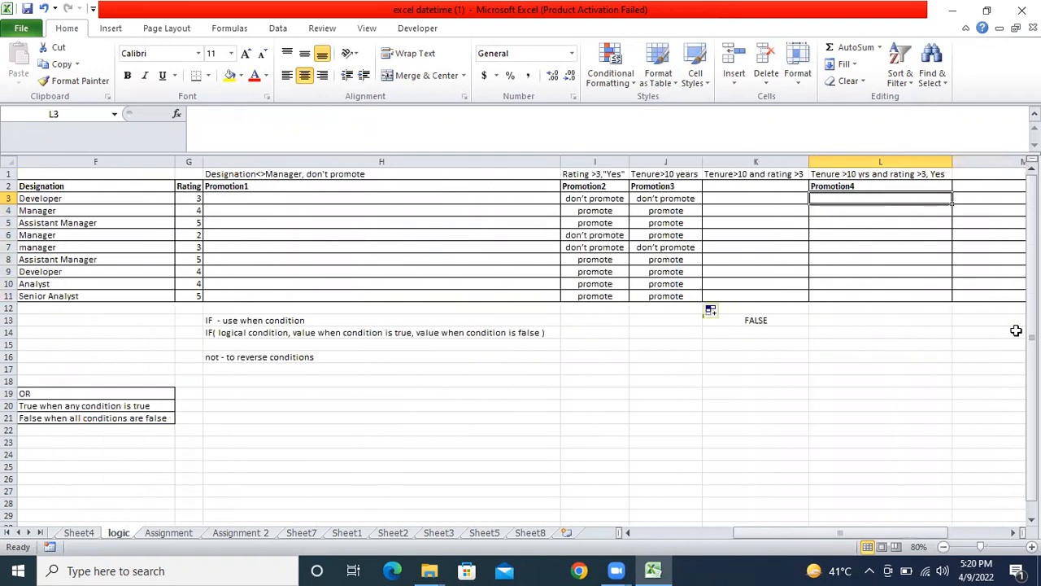
Enter =AND(C3>10,G3>3) in K2, under the "Tenure>10 and rating >3" heading
{"action": "left_click", "coordinate": [754, 174]}
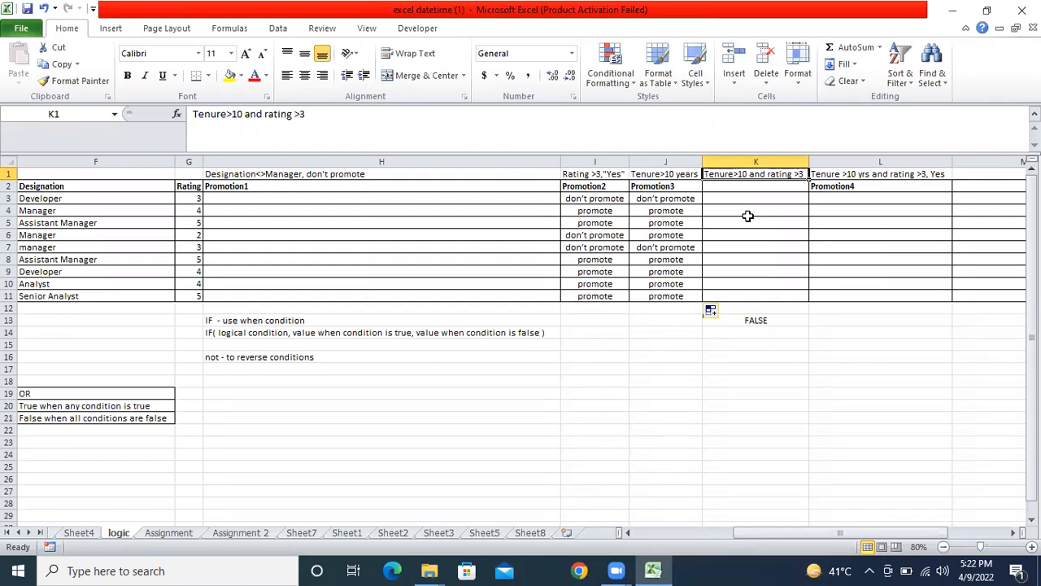
{"action": "key", "text": "Down"}
{"action": "type", "text": "=and"}
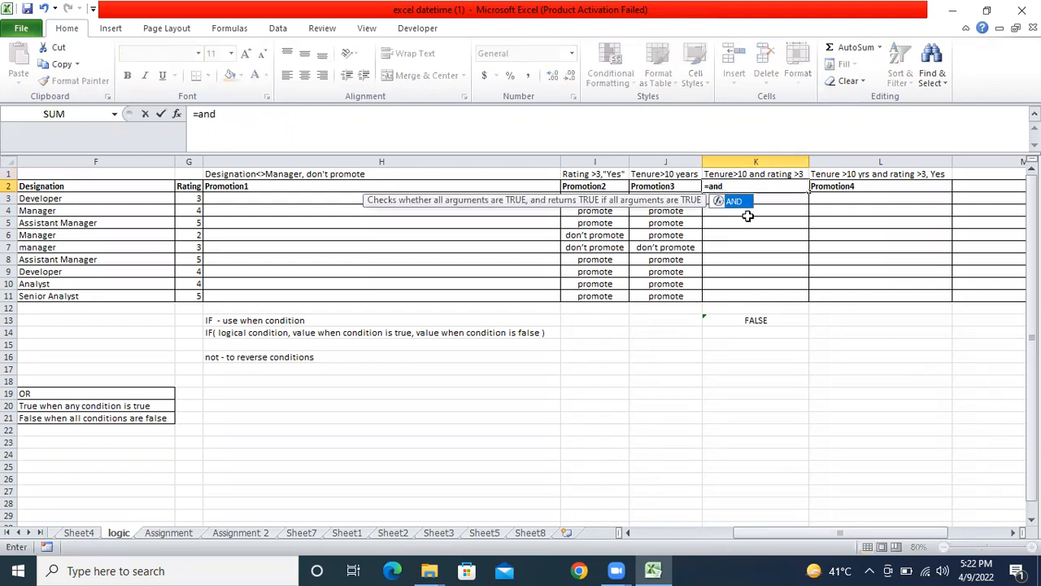
{"action": "type", "text": "("}
{"action": "left_click_drag", "start_coordinate": [793, 532], "coordinate": [761, 541]}
{"action": "left_click", "coordinate": [91, 201]}
{"action": "type", "text": ">10,"}
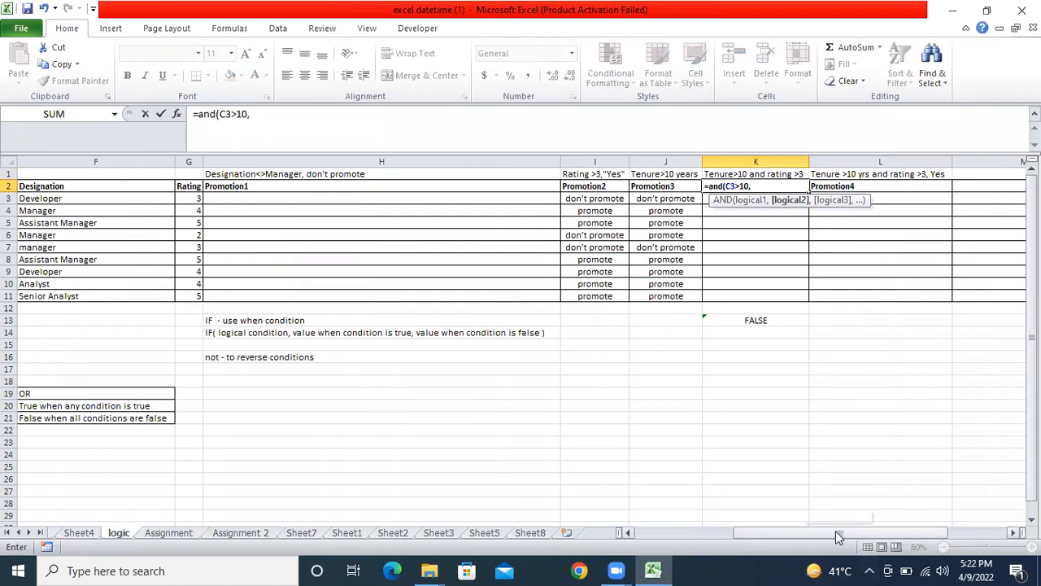
{"action": "left_click_drag", "start_coordinate": [837, 536], "coordinate": [820, 535]}
{"action": "left_click", "coordinate": [337, 198]}
{"action": "type", "text": ">3)"}
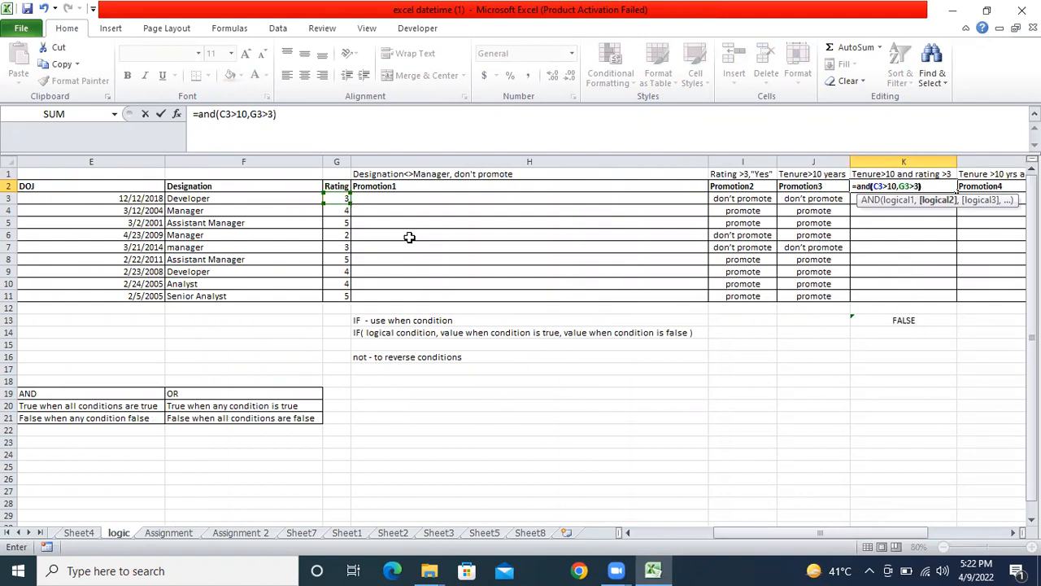
{"action": "key", "text": "Return"}
Inspect the AND formula in K2 and its cell references
{"action": "left_click", "coordinate": [895, 185]}
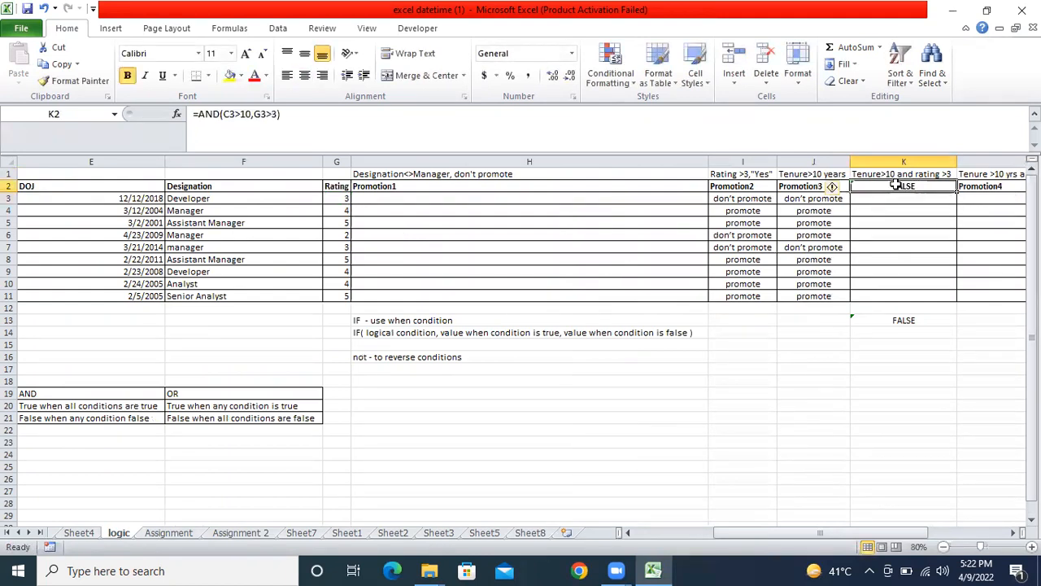
{"action": "left_click", "coordinate": [593, 123]}
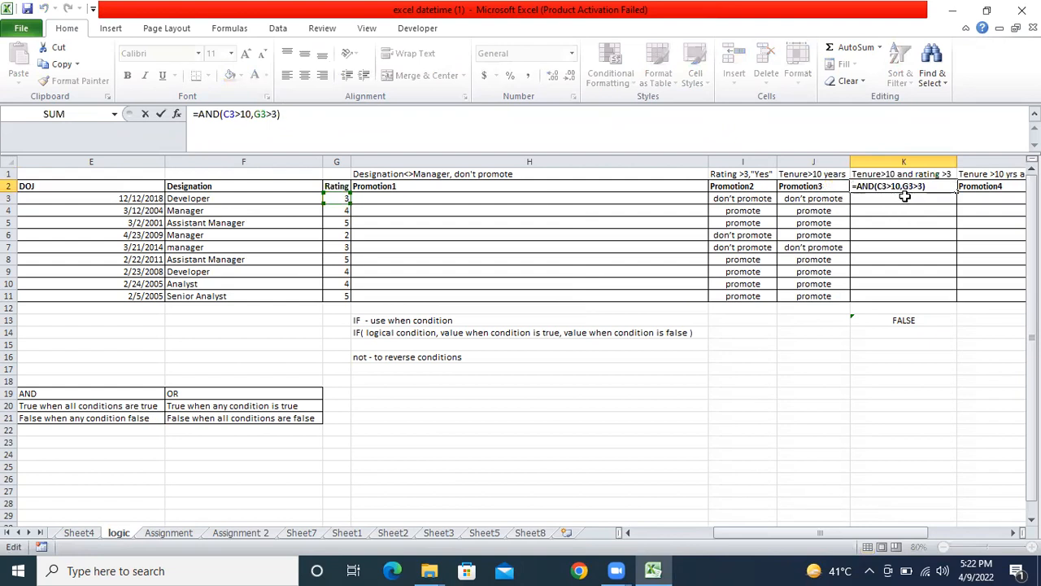
{"action": "key", "text": "Return"}
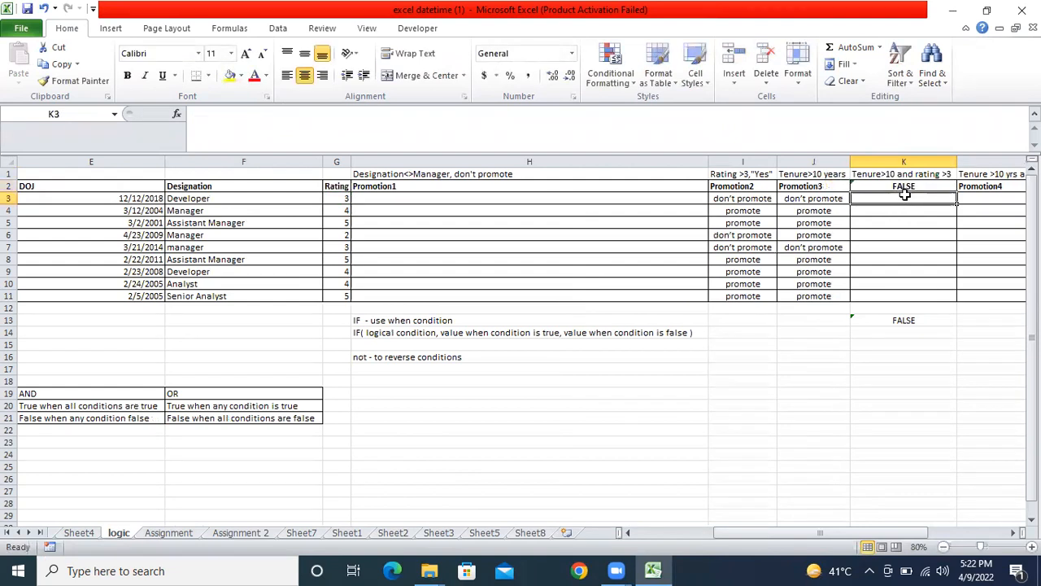
Enter =AND(G3>3,C3>10) in K3, the first employee row under the "Tenure>10 and rating >3" heading
{"action": "type", "text": "=and"}
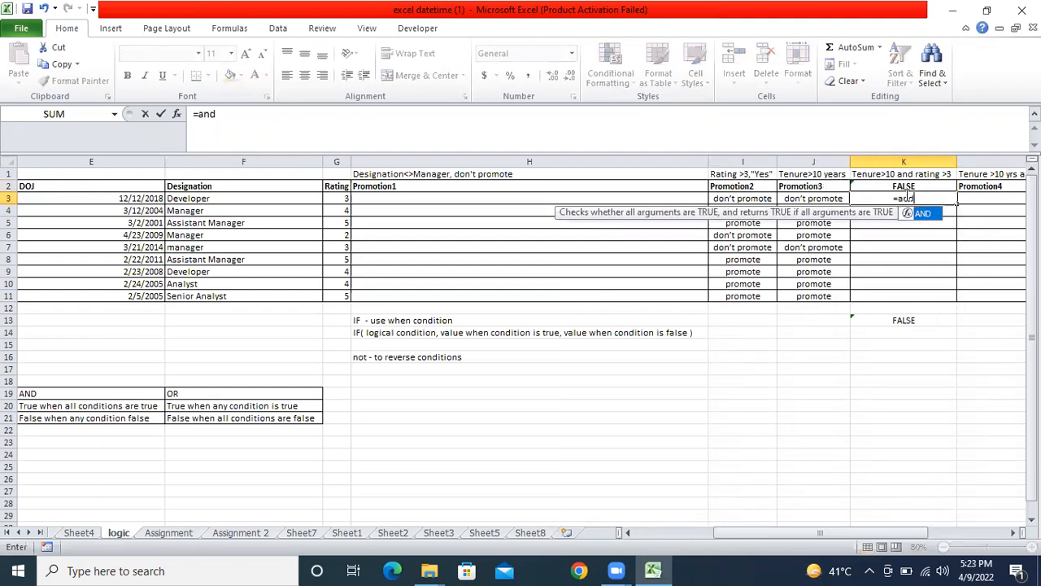
{"action": "type", "text": "("}
{"action": "left_click", "coordinate": [333, 198]}
{"action": "type", "text": ">3,"}
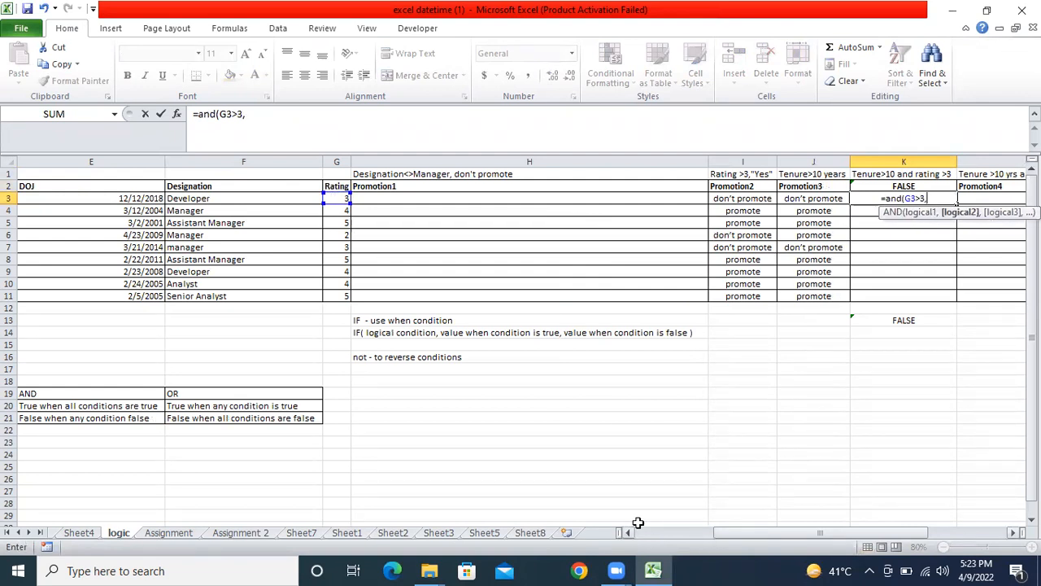
{"action": "scroll", "coordinate": [628, 532], "scroll_direction": "left", "scroll_amount": 4}
{"action": "left_click", "coordinate": [161, 203]}
{"action": "type", "text": ">1"}
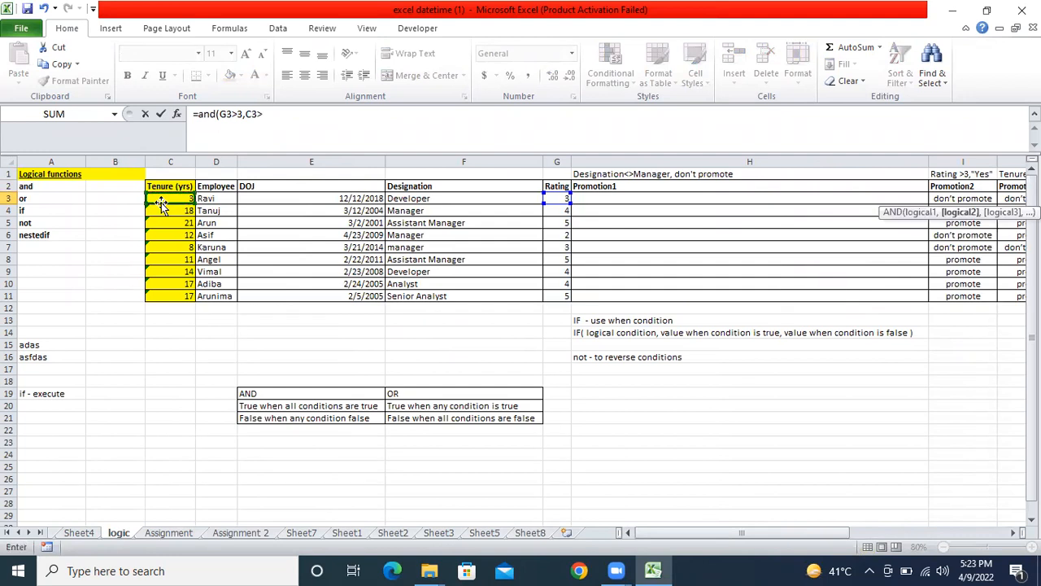
{"action": "type", "text": "0)"}
{"action": "key", "text": "Return"}
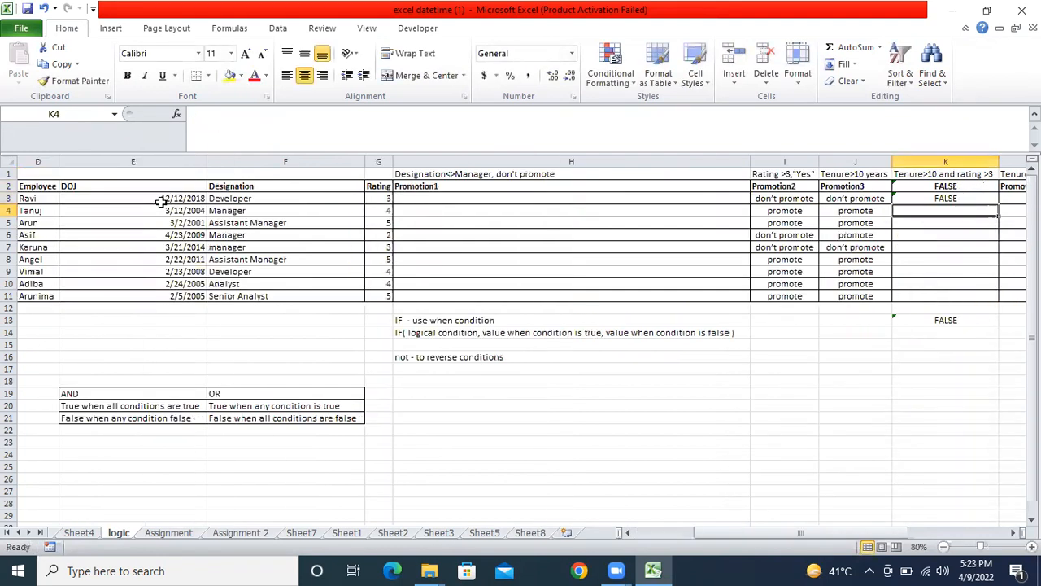
Fill the K3 formula down column K to row 11 and clear the AND formula from K2
{"action": "left_click", "coordinate": [934, 201]}
{"action": "left_click_drag", "start_coordinate": [996, 205], "coordinate": [989, 294]}
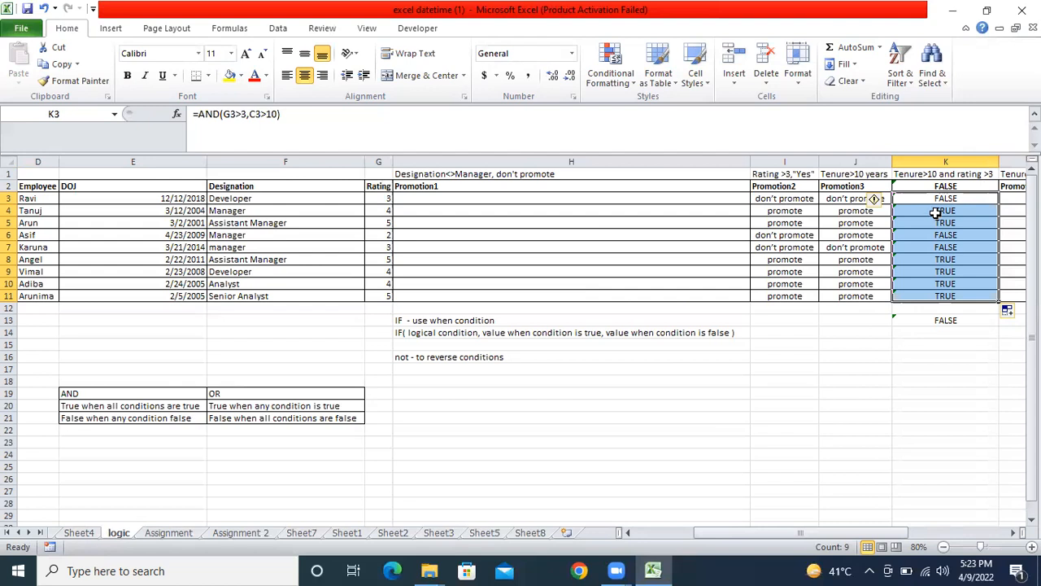
{"action": "left_click_drag", "start_coordinate": [754, 534], "coordinate": [820, 543]}
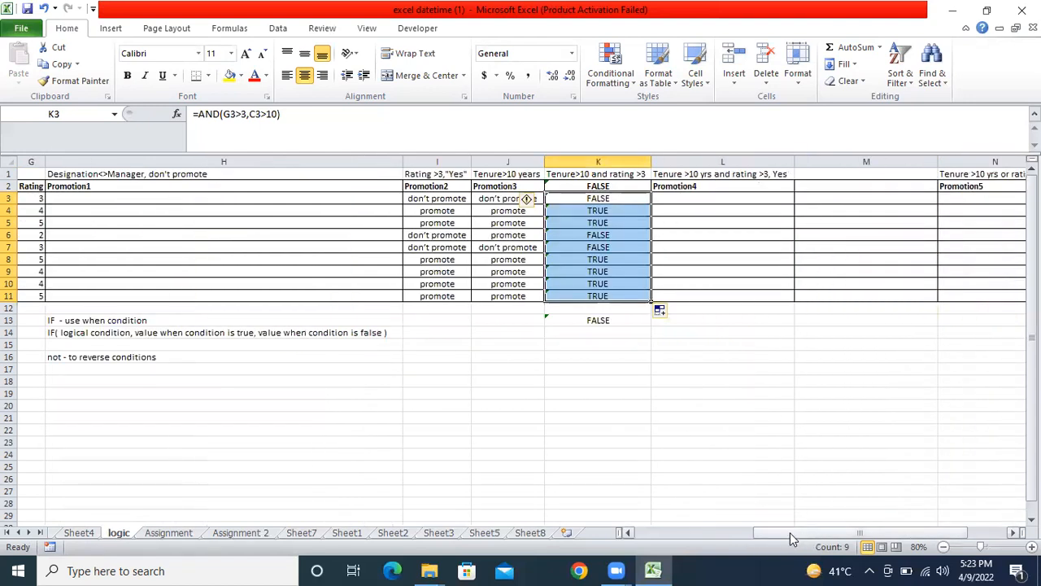
{"action": "left_click", "coordinate": [572, 188]}
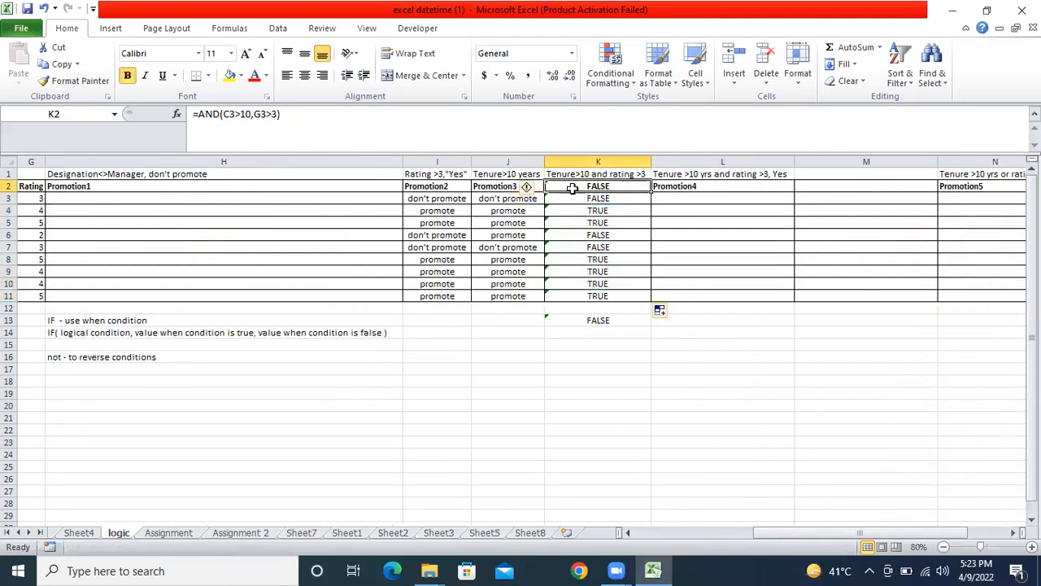
{"action": "key", "text": "Delete"}
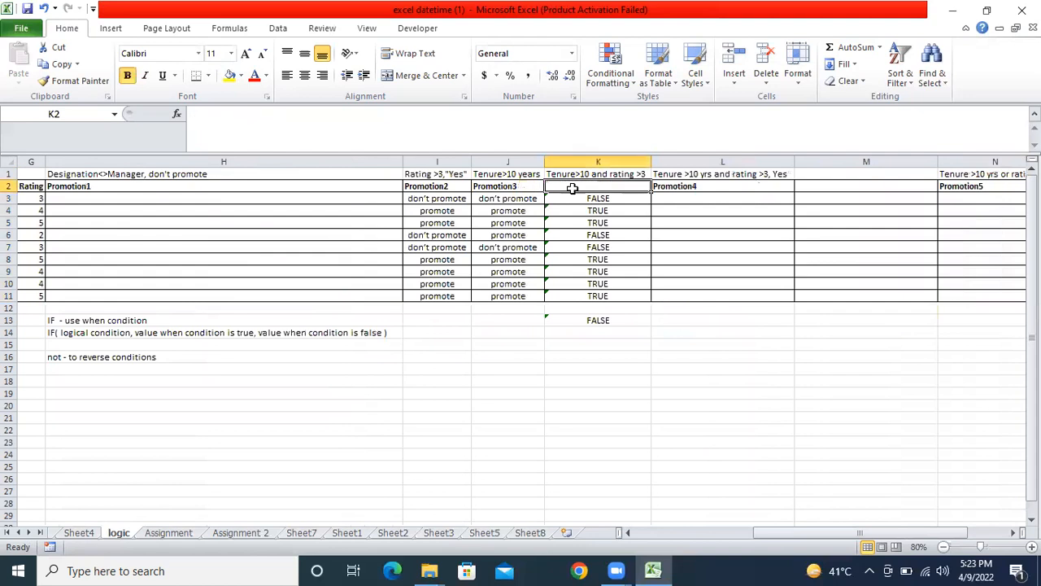
Enter =IF(K3,"promote","don't promote") in L3, the first Promotion4 cell
{"action": "left_click", "coordinate": [734, 198]}
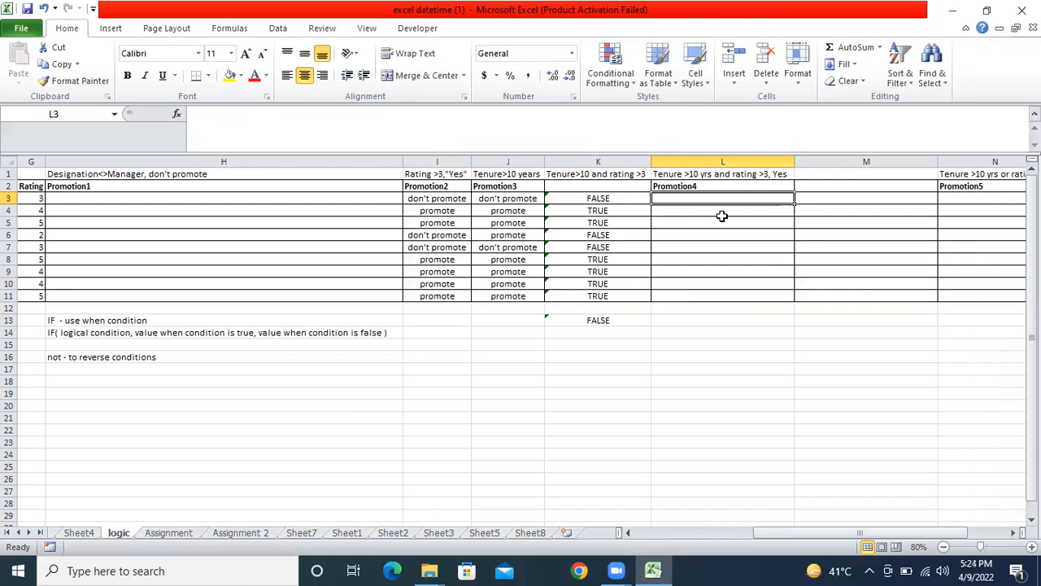
{"action": "type", "text": "=if("}
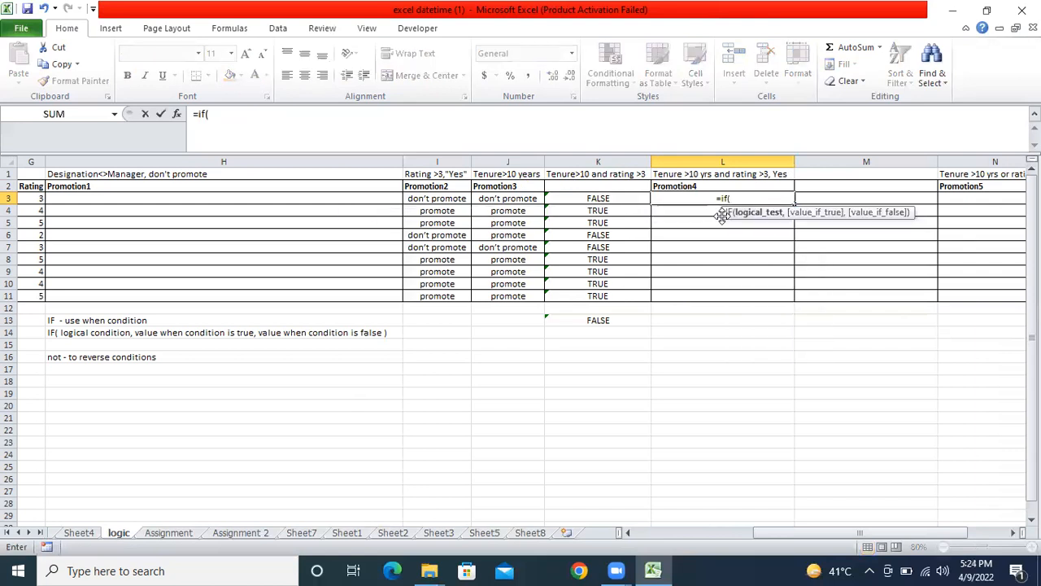
{"action": "left_click", "coordinate": [581, 200]}
{"action": "type", "text": ","}
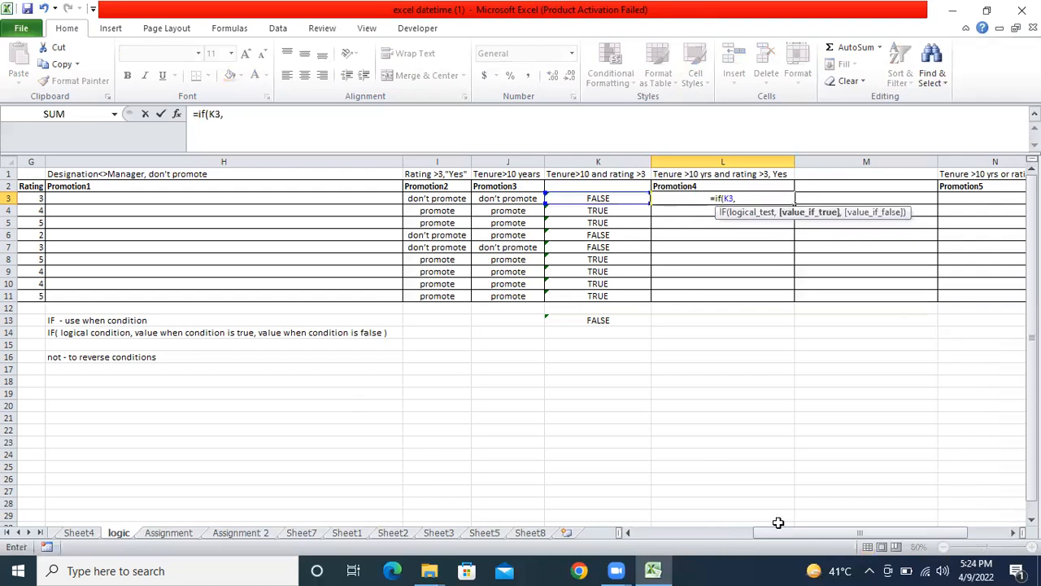
{"action": "type", "text": "\"p"}
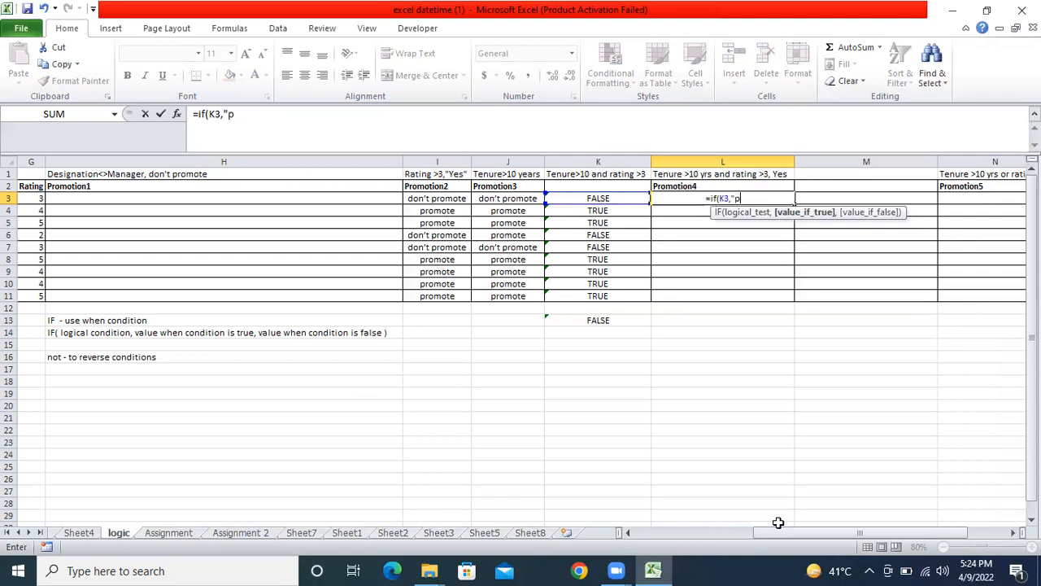
{"action": "type", "text": "romote\",\"do"}
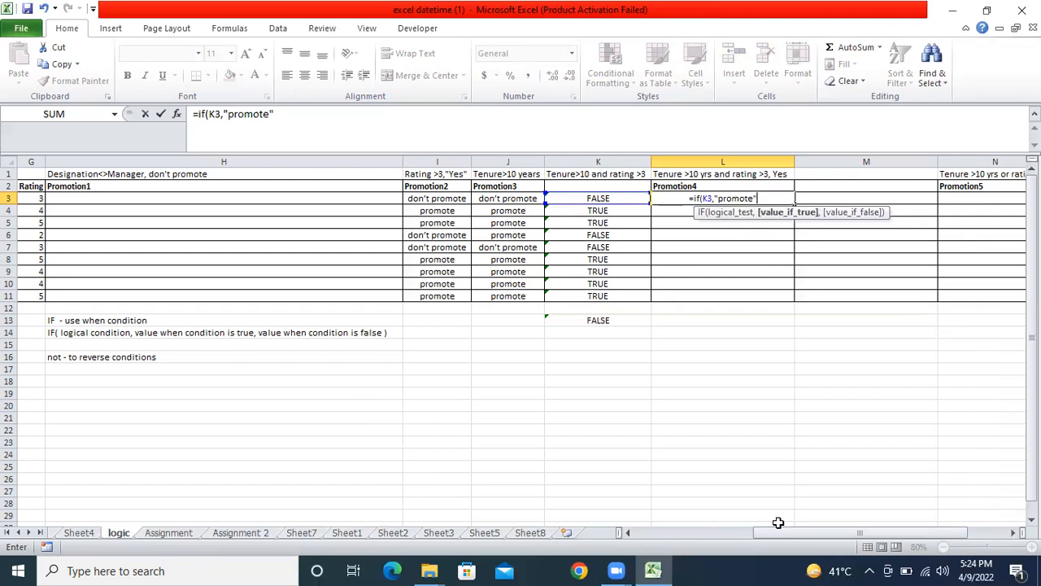
{"action": "type", "text": "n't pr"}
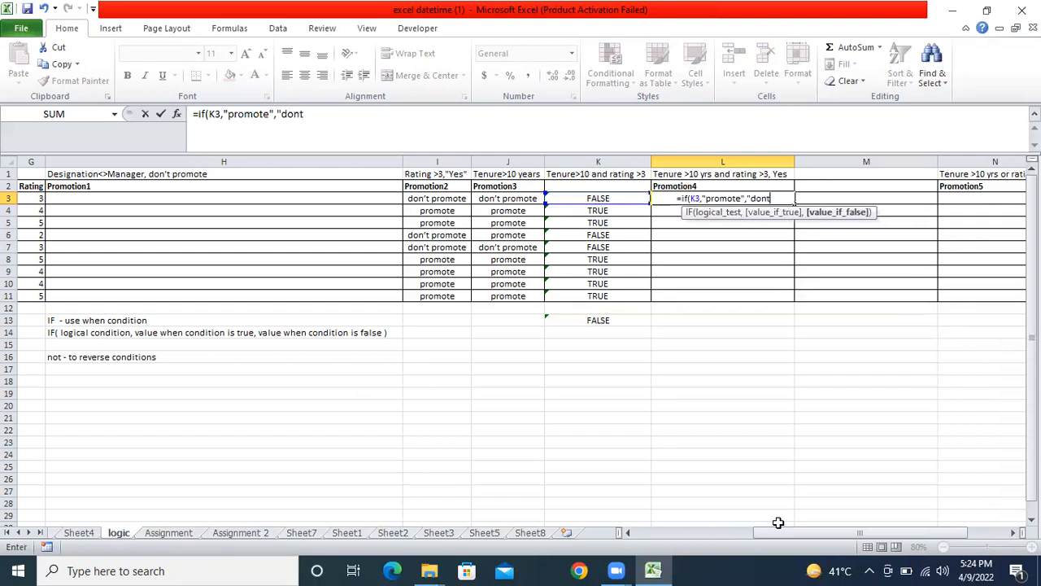
{"action": "type", "text": "omote\""}
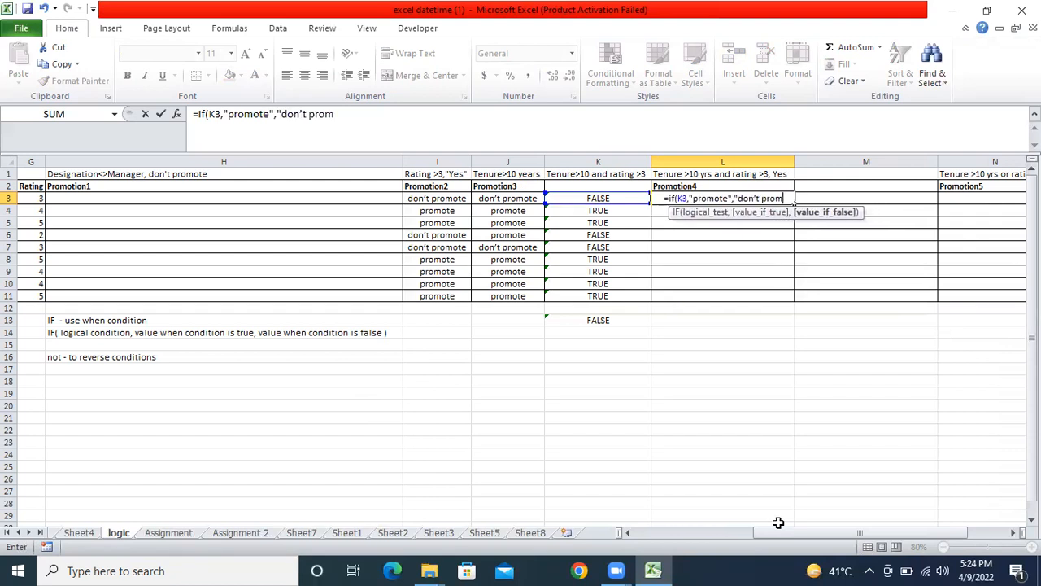
{"action": "type", "text": ")"}
{"action": "key", "text": "Return"}
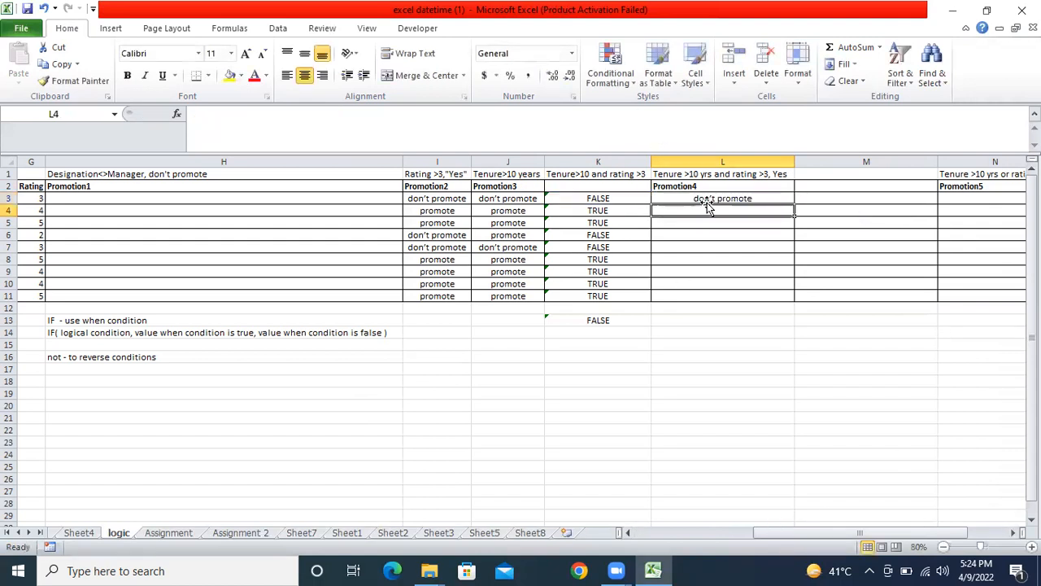
Fill the L3 formula down the Promotion4 column to row 11
{"action": "left_click", "coordinate": [740, 201]}
{"action": "left_click_drag", "start_coordinate": [794, 204], "coordinate": [773, 298]}
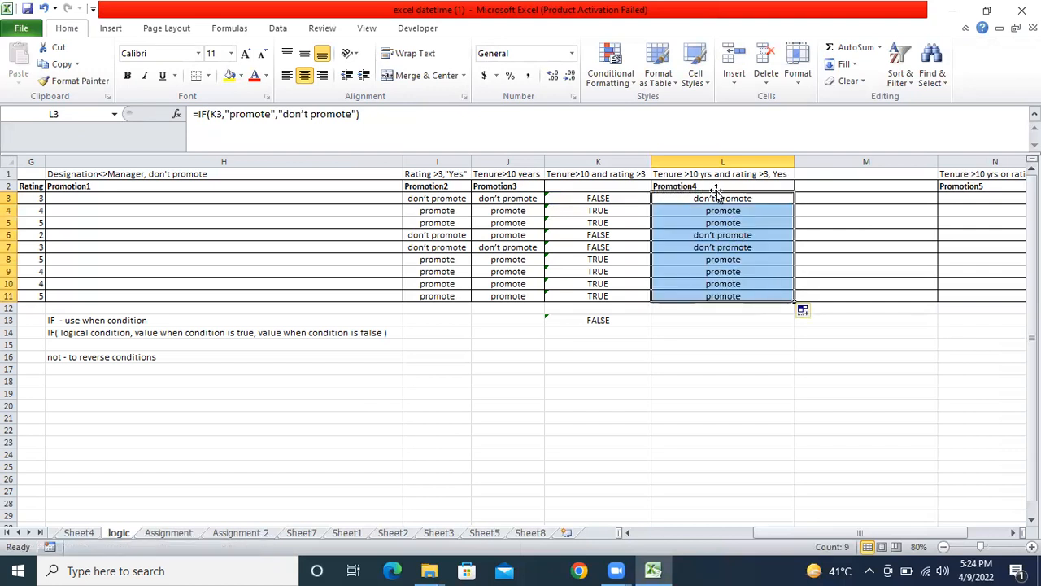
{"action": "left_click", "coordinate": [716, 197]}
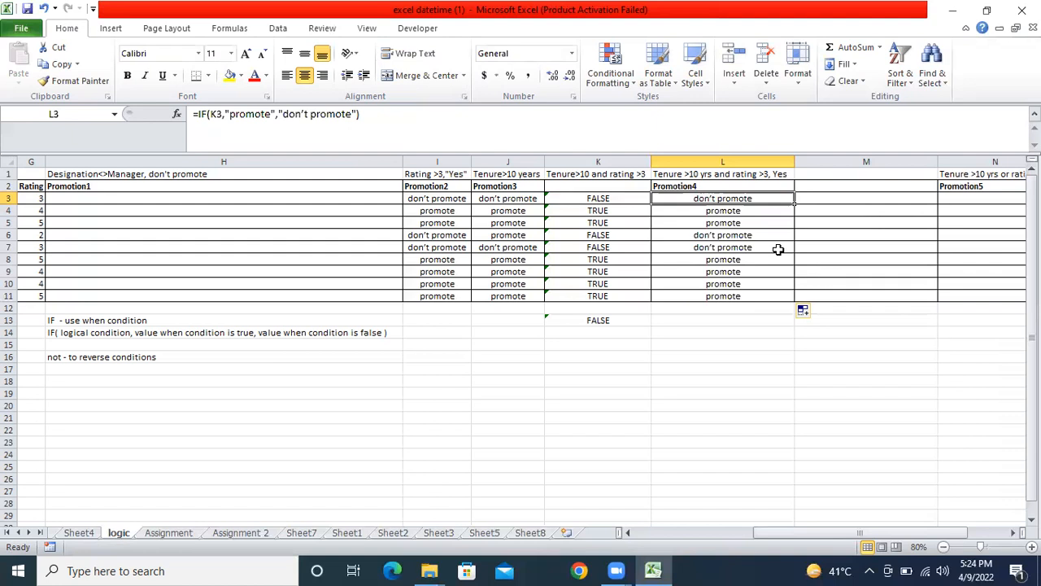
{"action": "left_click", "coordinate": [842, 195]}
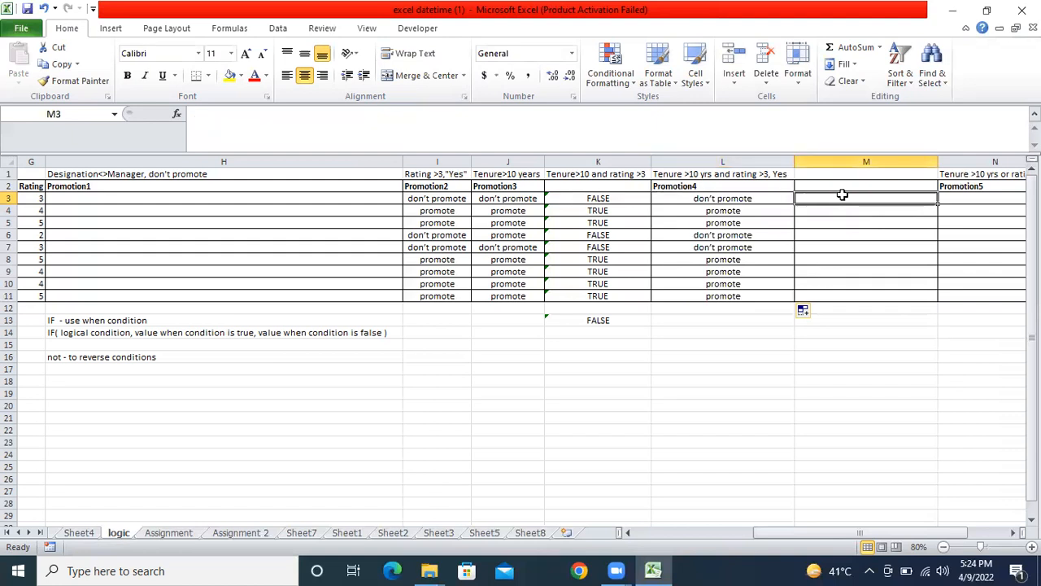
{"action": "left_click", "coordinate": [760, 198]}
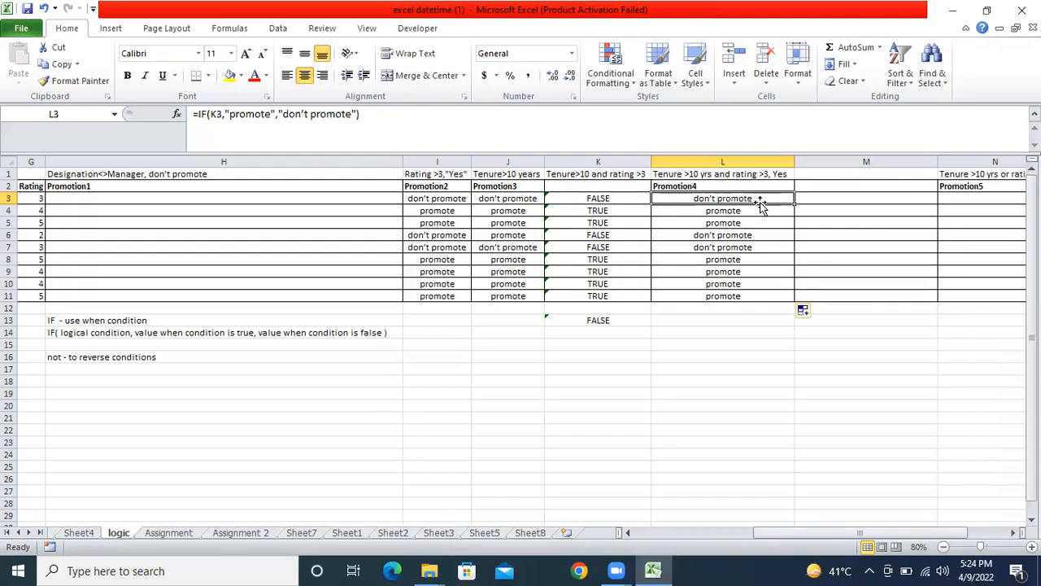
{"action": "left_click", "coordinate": [841, 205]}
{"action": "left_click", "coordinate": [842, 199]}
{"action": "left_click", "coordinate": [680, 199]}
Replace the K4 test in L4's IF formula with a nested AND function whose first condition is G4>3
{"action": "left_click", "coordinate": [744, 209]}
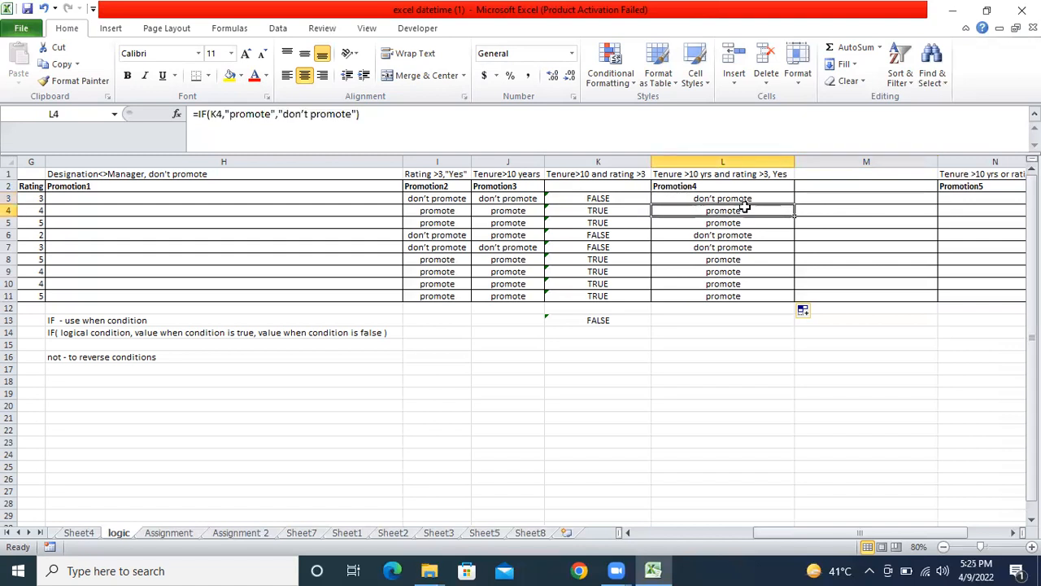
{"action": "left_click", "coordinate": [226, 115]}
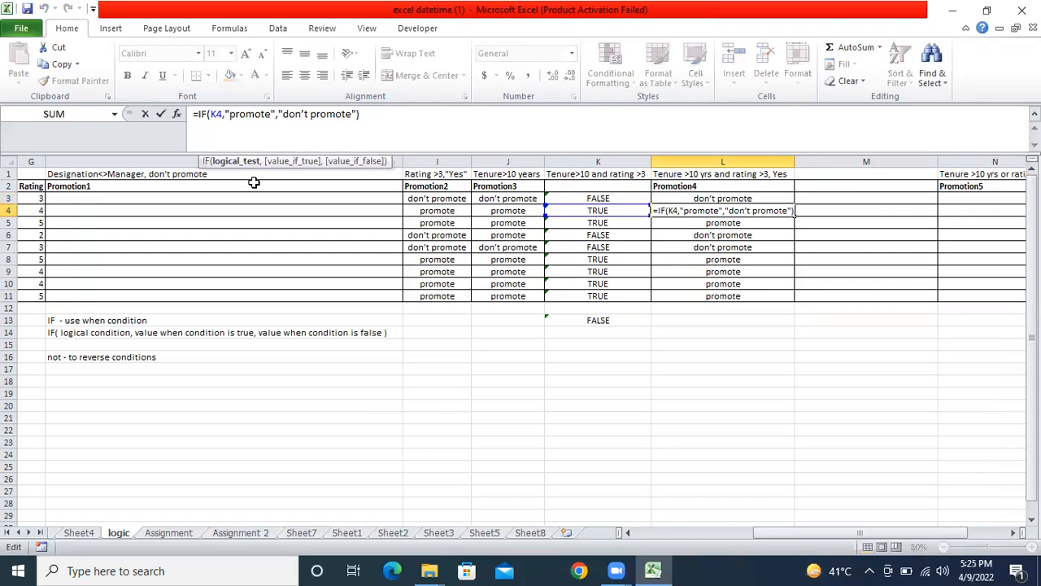
{"action": "key", "text": "BackSpace"}
{"action": "key", "text": "BackSpace"}
{"action": "type", "text": "an"}
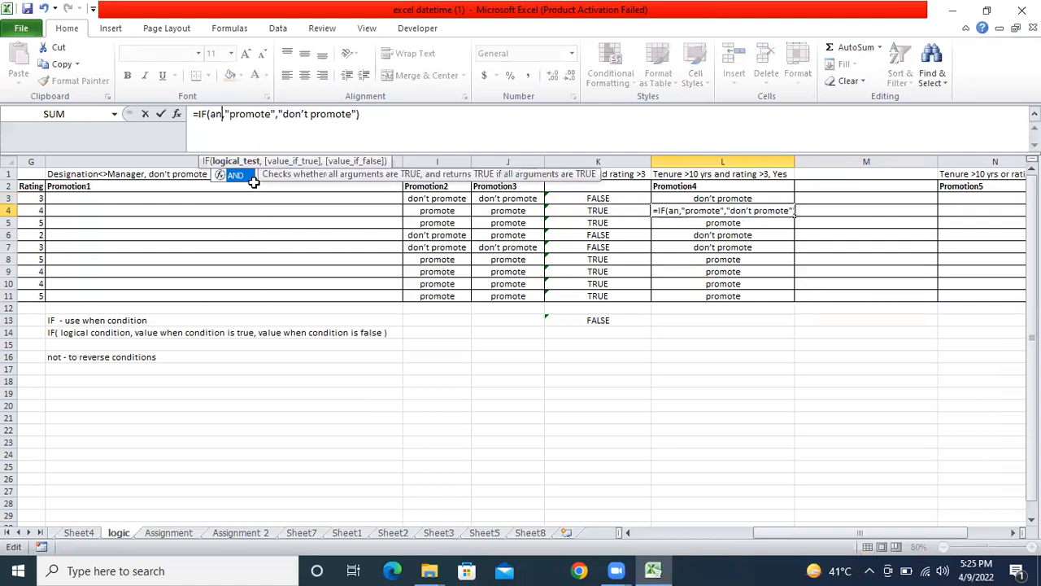
{"action": "type", "text": "d("}
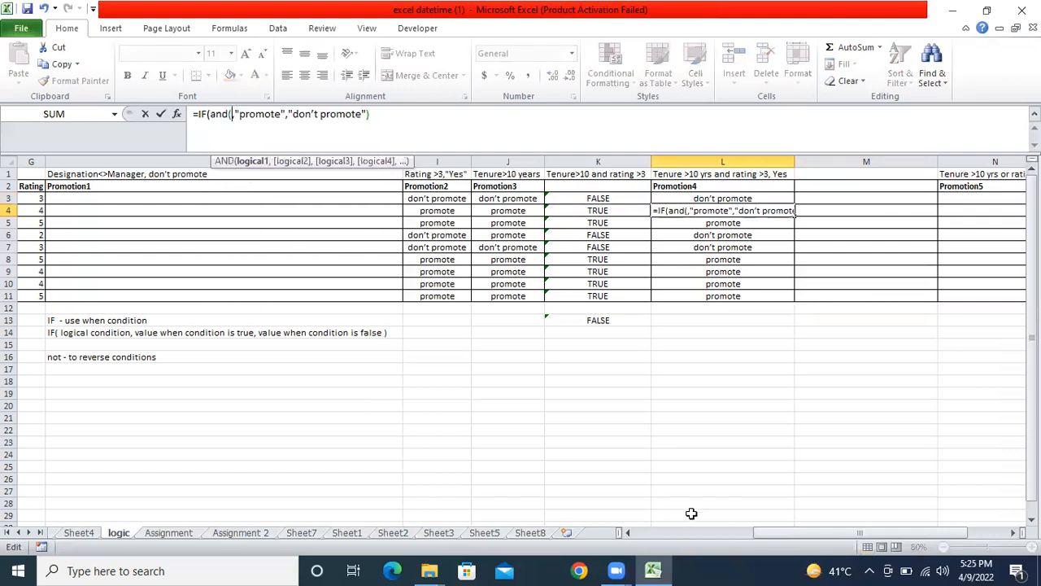
{"action": "left_click_drag", "start_coordinate": [764, 535], "coordinate": [681, 530]}
{"action": "left_click", "coordinate": [374, 212]}
{"action": "type", "text": ">3"}
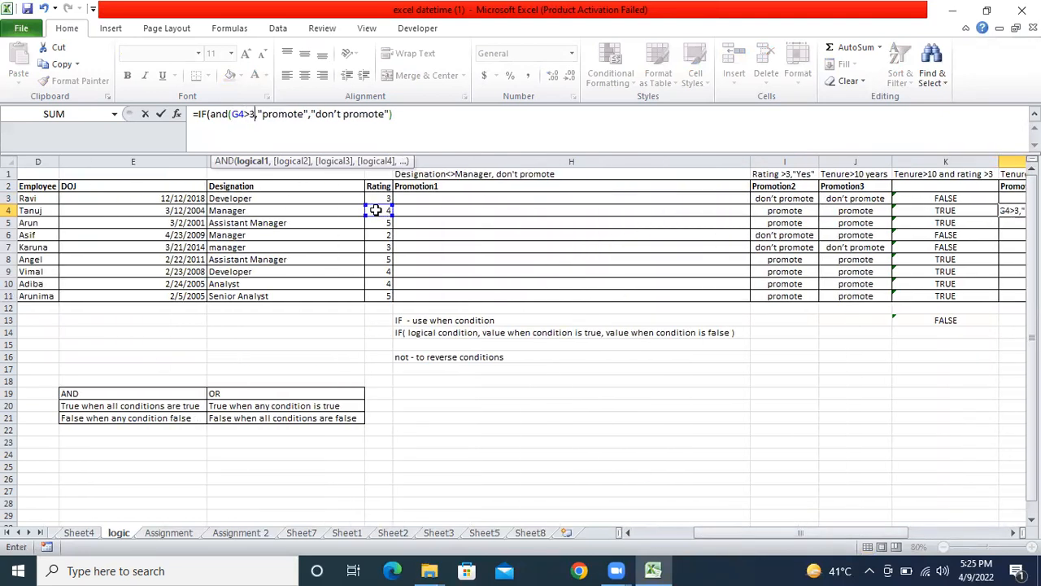
Add C4>10 as the second AND condition, completing L4 as =IF(AND(G4>3,C4>10),"promote","don't promote")
{"action": "type", "text": ","}
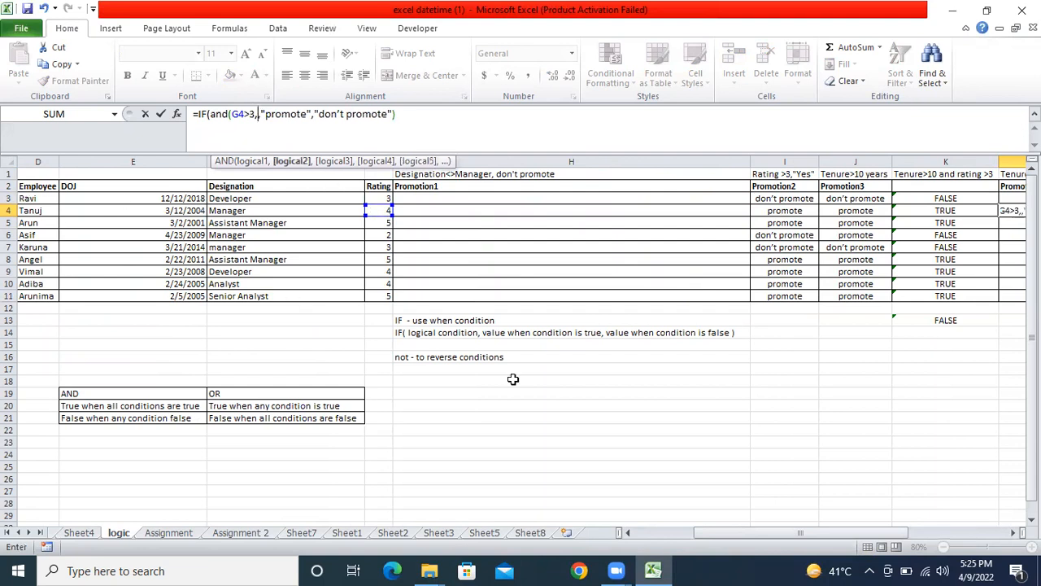
{"action": "left_click", "coordinate": [635, 533]}
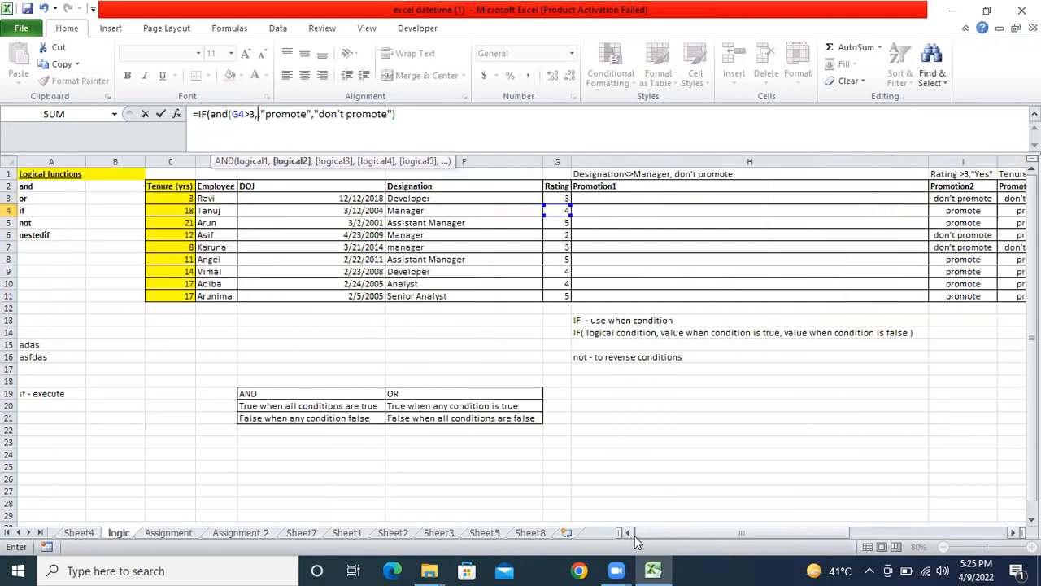
{"action": "left_click", "coordinate": [176, 213]}
{"action": "type", "text": ">"}
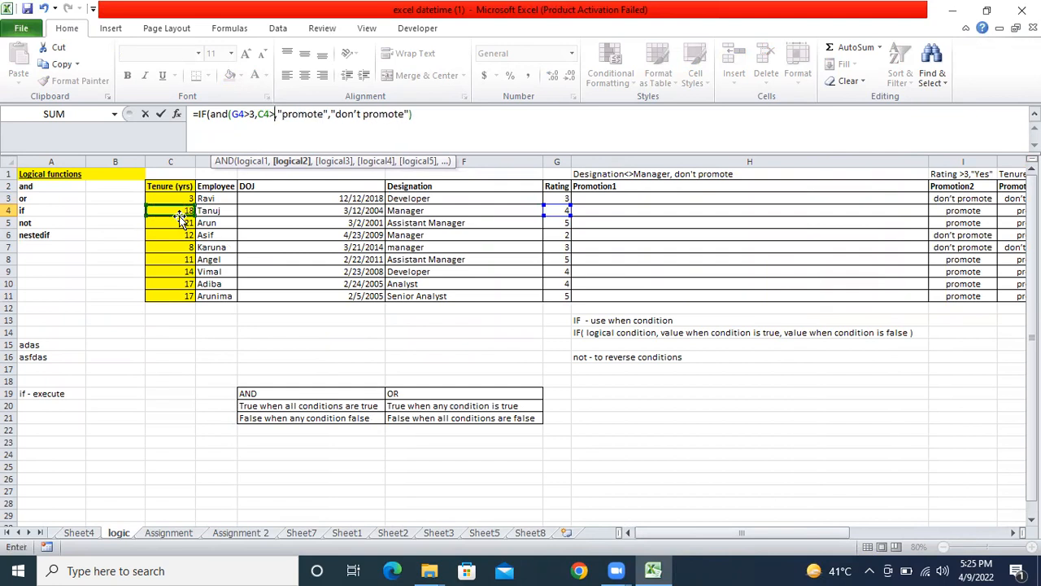
{"action": "type", "text": "10)"}
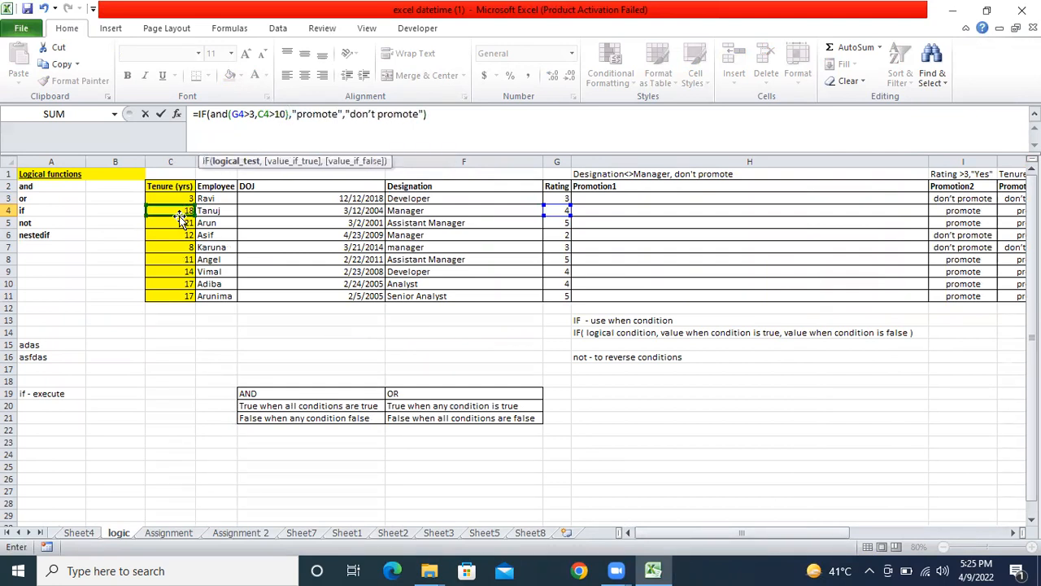
{"action": "key", "text": "Return"}
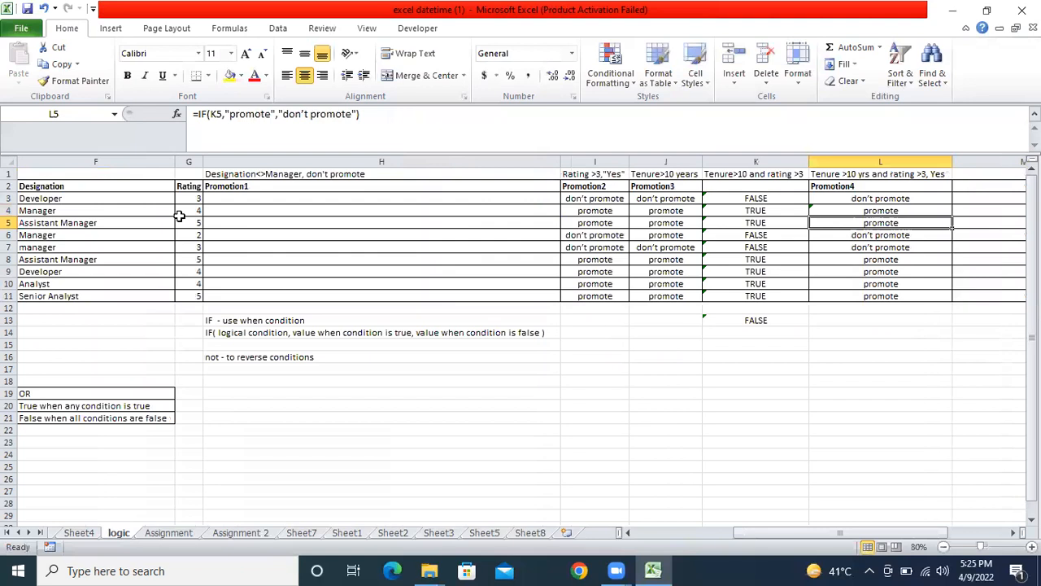
Fill the combined IF and AND formula from L4 down to row 11 and save the workbook
{"action": "left_click", "coordinate": [881, 211]}
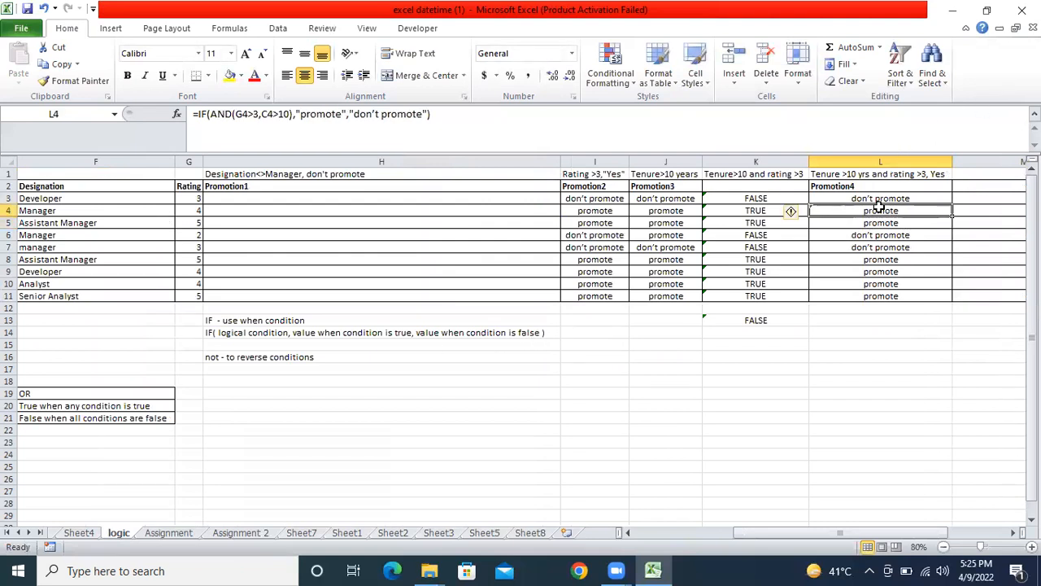
{"action": "double_click", "coordinate": [952, 216]}
{"action": "left_click", "coordinate": [910, 211]}
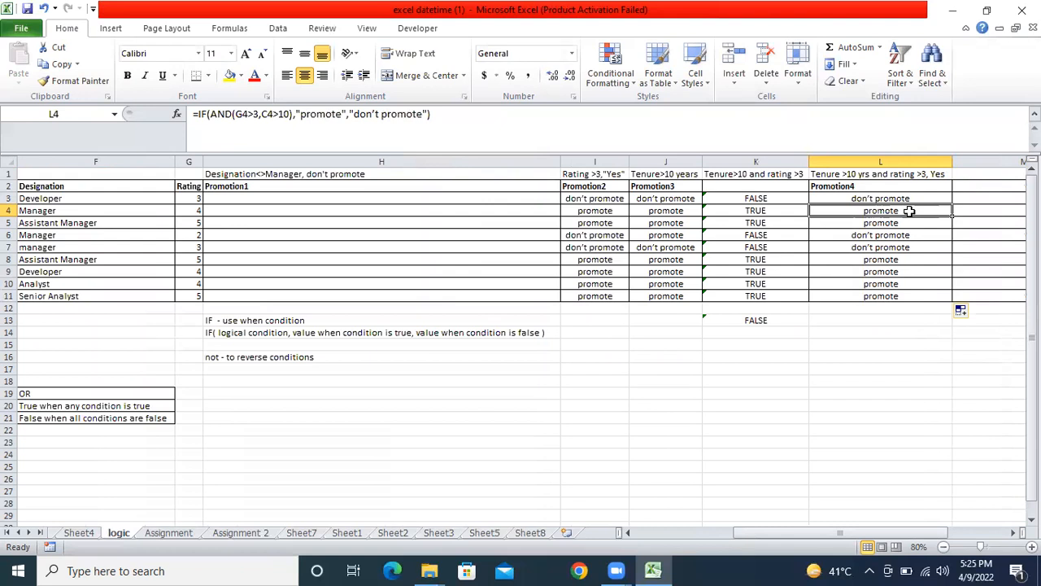
{"action": "left_click", "coordinate": [27, 8]}
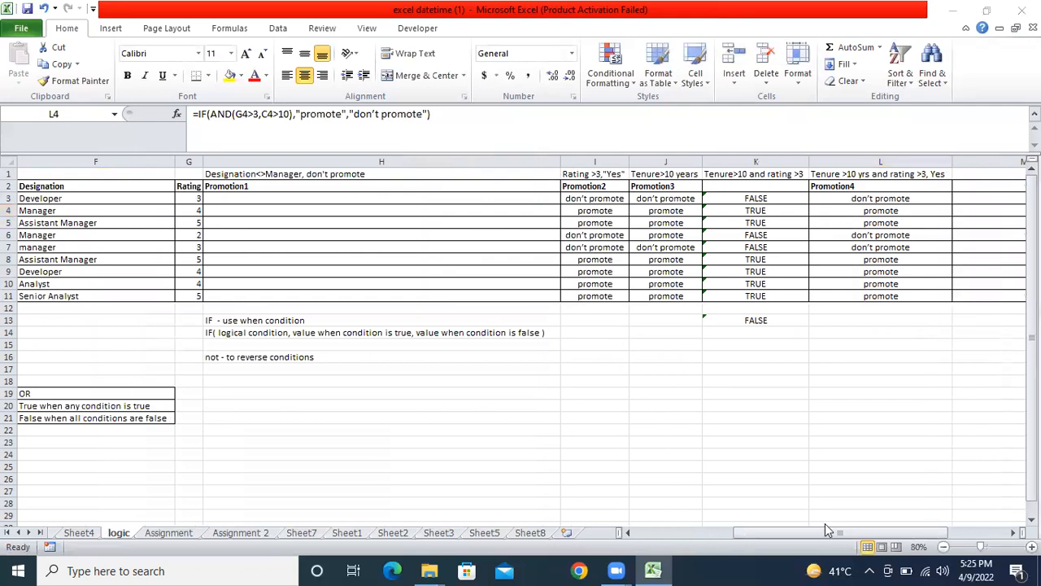
Review the AND formula in K3 against the employees' tenure and rating columns
{"action": "left_click_drag", "start_coordinate": [834, 532], "coordinate": [873, 533]}
{"action": "left_click", "coordinate": [557, 201]}
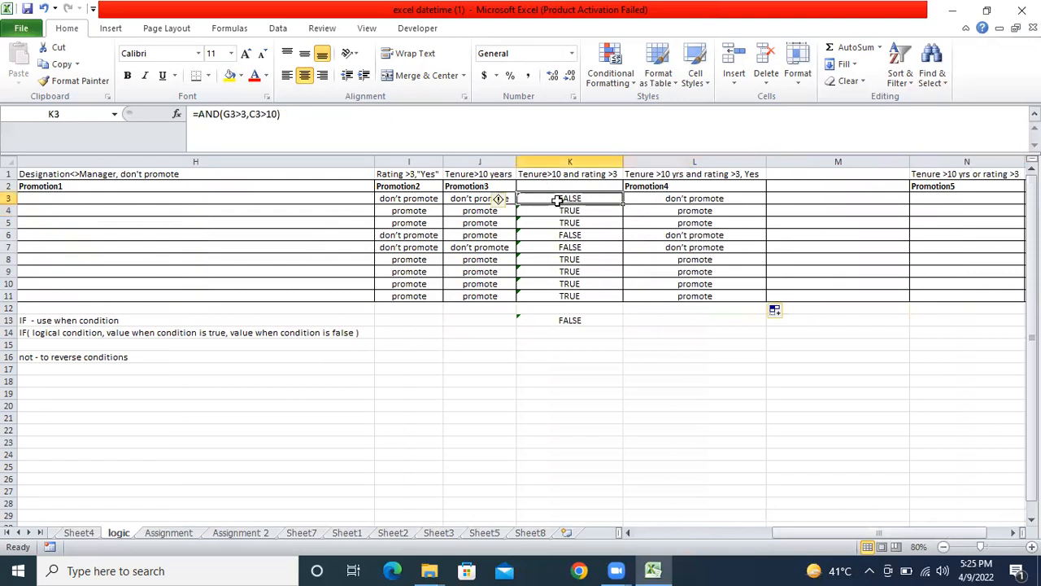
{"action": "left_click_drag", "start_coordinate": [784, 532], "coordinate": [635, 532]}
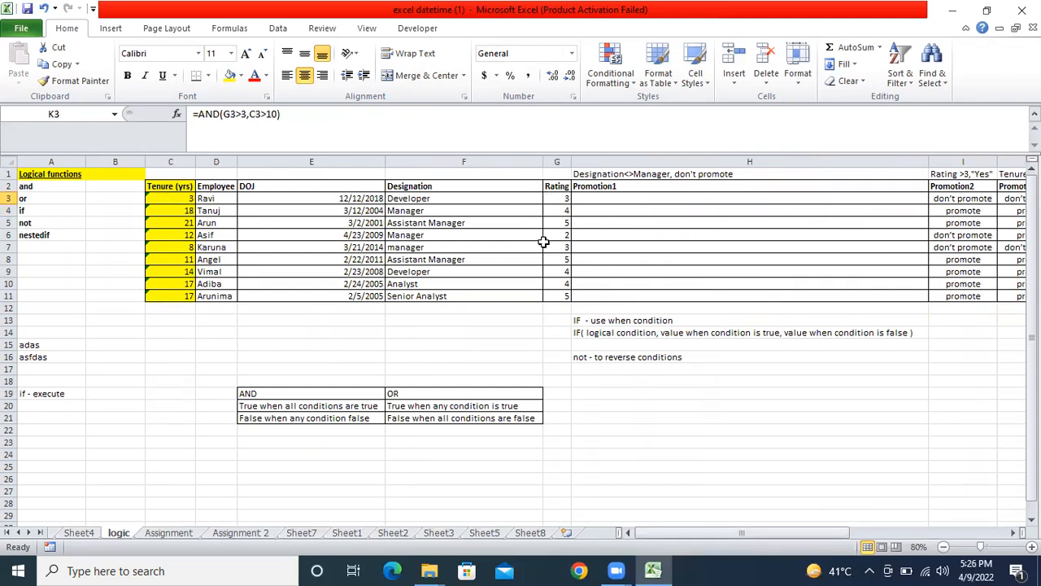
Compare the tenure and rating values in rows 4 and 6 with their AND results in column K
{"action": "left_click", "coordinate": [11, 210]}
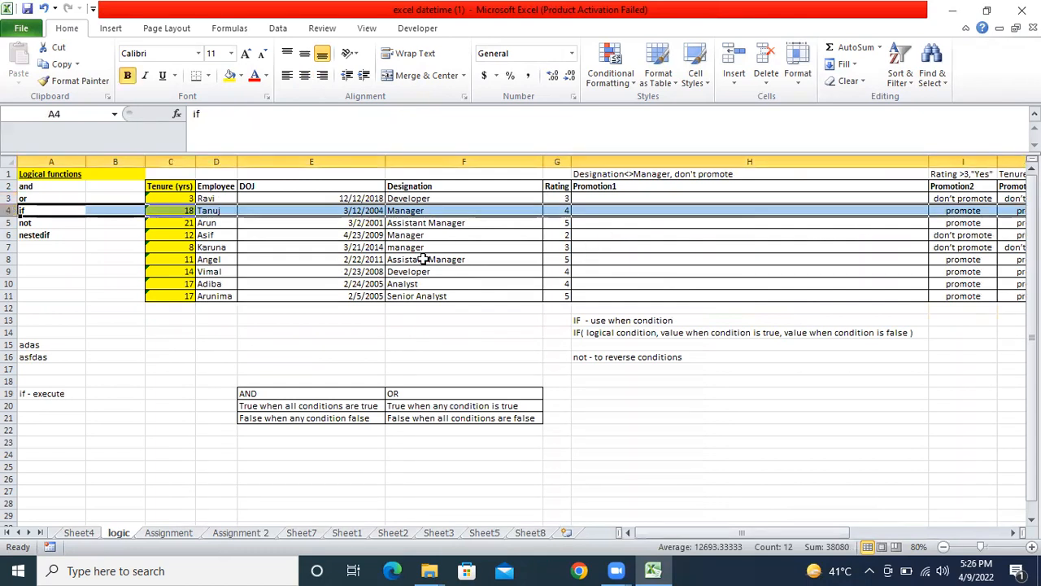
{"action": "left_click_drag", "start_coordinate": [827, 533], "coordinate": [899, 542]}
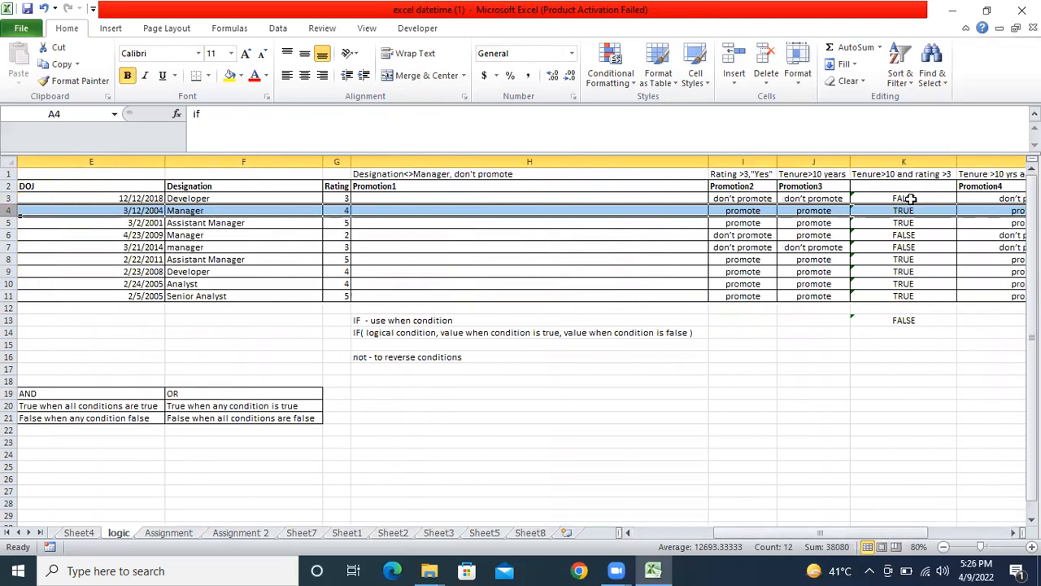
{"action": "left_click", "coordinate": [910, 235]}
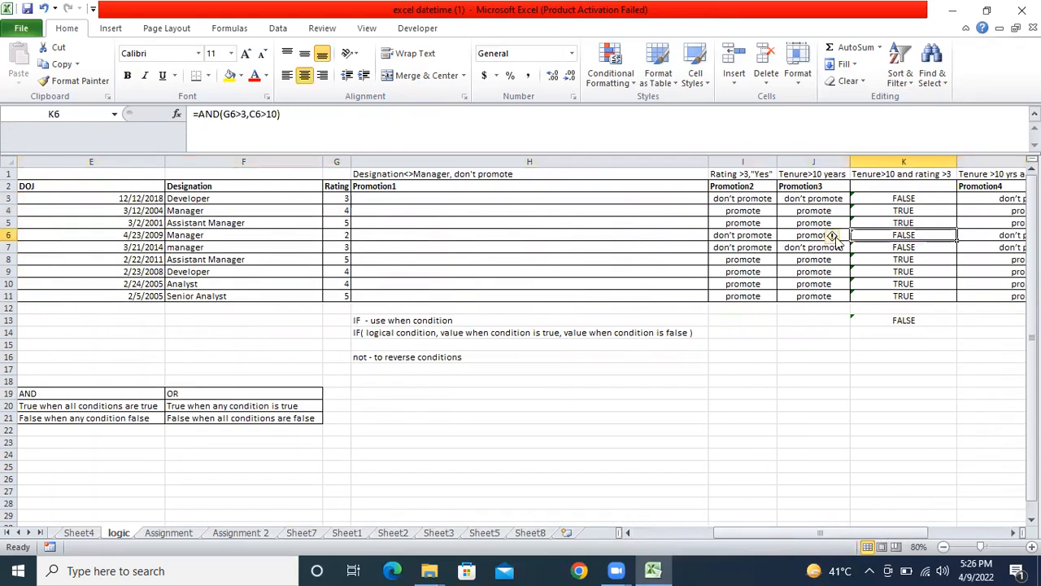
{"action": "left_click", "coordinate": [11, 234]}
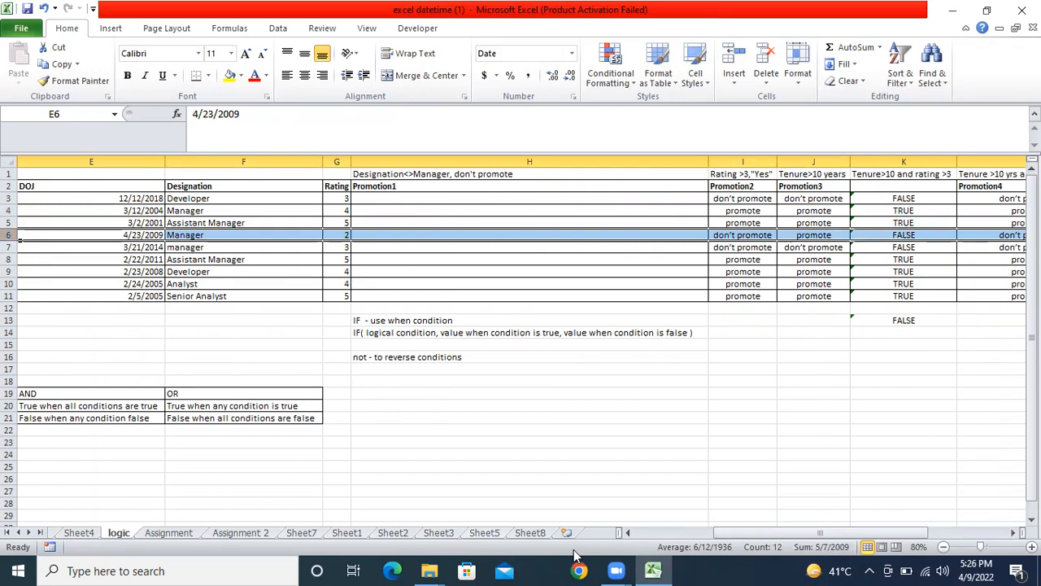
{"action": "left_click_drag", "start_coordinate": [750, 533], "coordinate": [682, 523]}
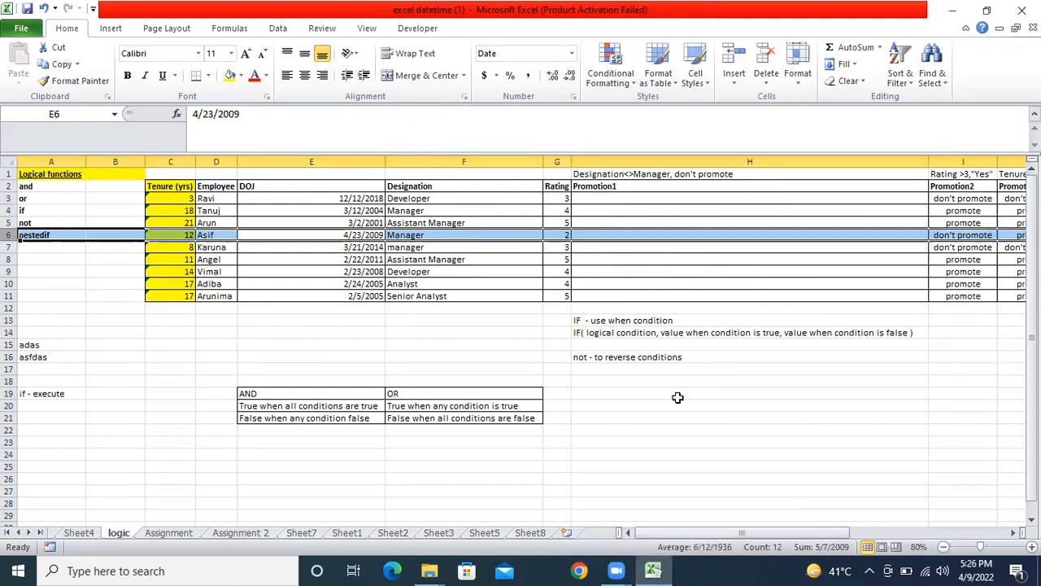
{"action": "left_click_drag", "start_coordinate": [690, 533], "coordinate": [801, 535]}
{"action": "left_click", "coordinate": [798, 416]}
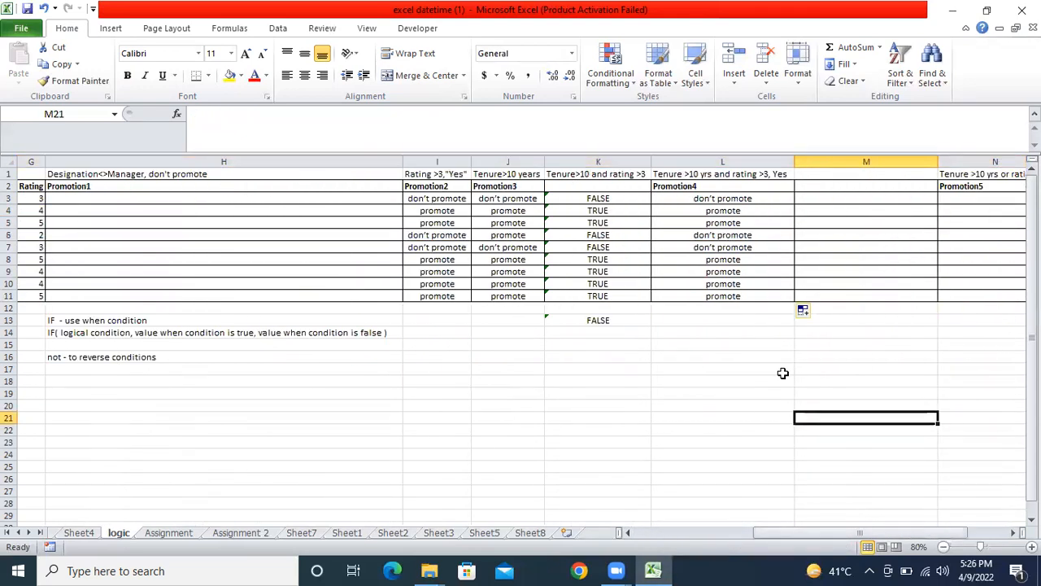
{"action": "left_click_drag", "start_coordinate": [825, 536], "coordinate": [845, 539]}
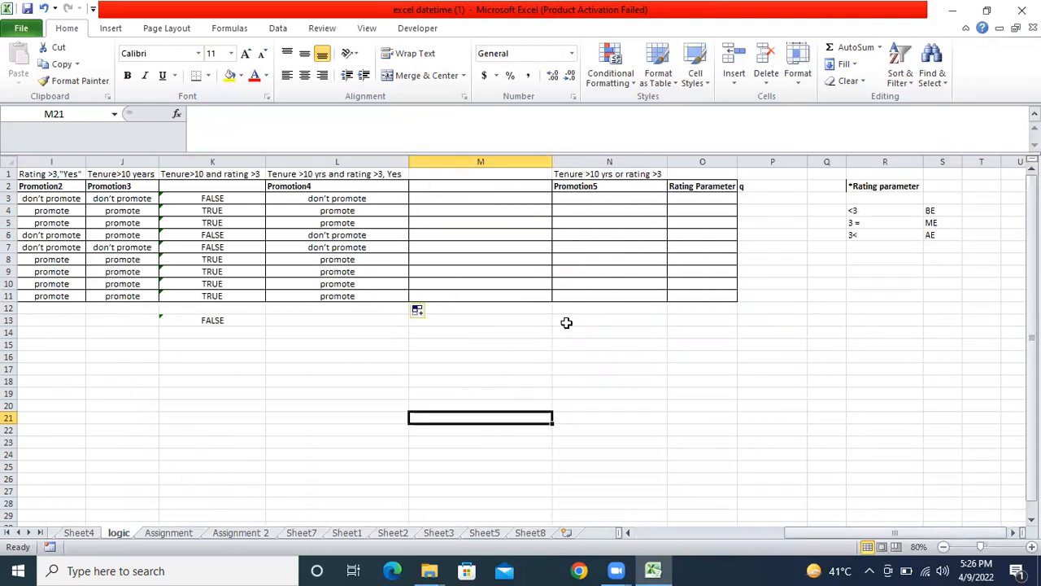
{"action": "left_click", "coordinate": [567, 322]}
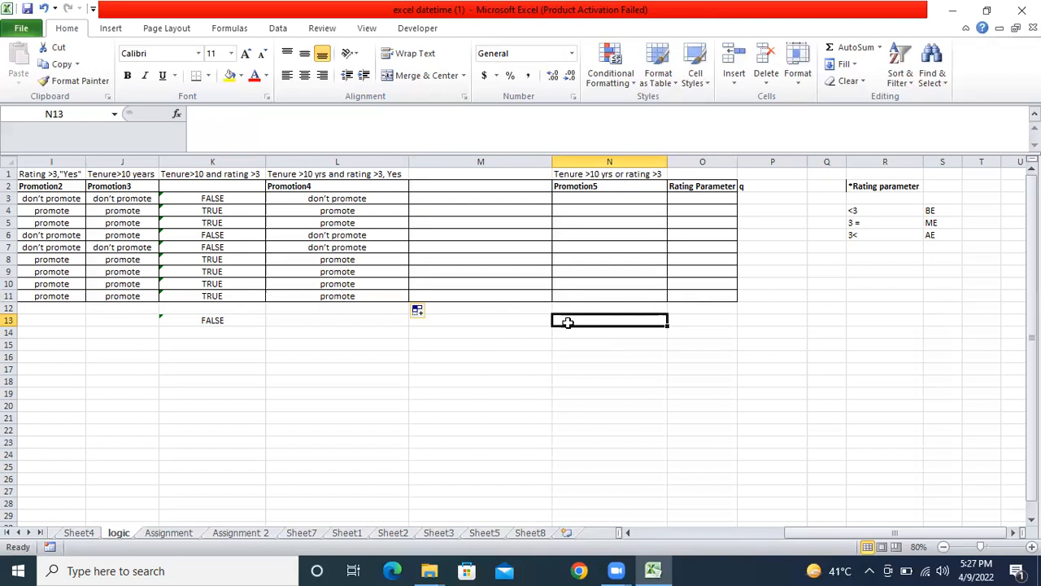
{"action": "left_click", "coordinate": [587, 198]}
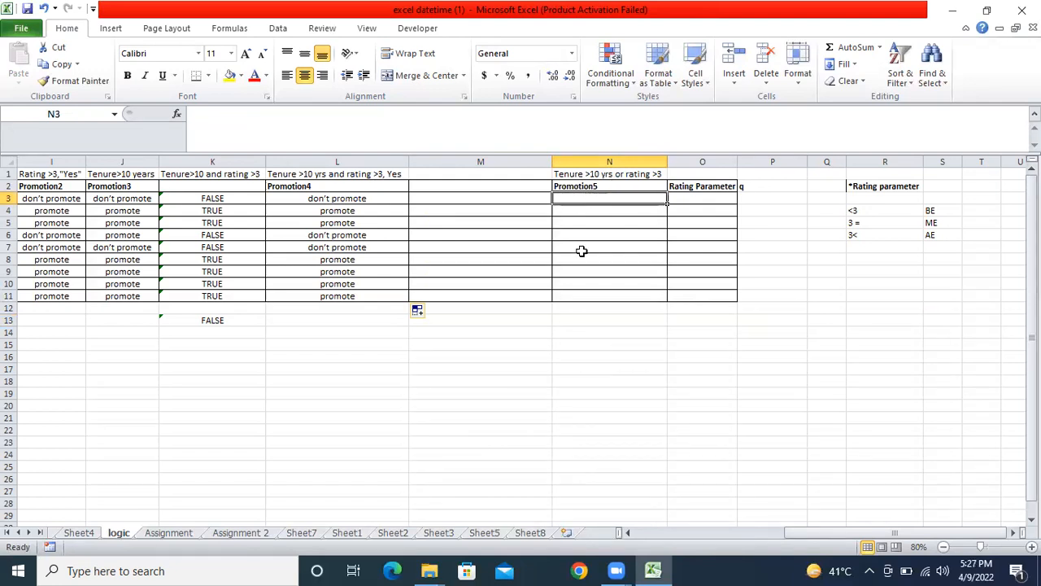
{"action": "left_click", "coordinate": [518, 208]}
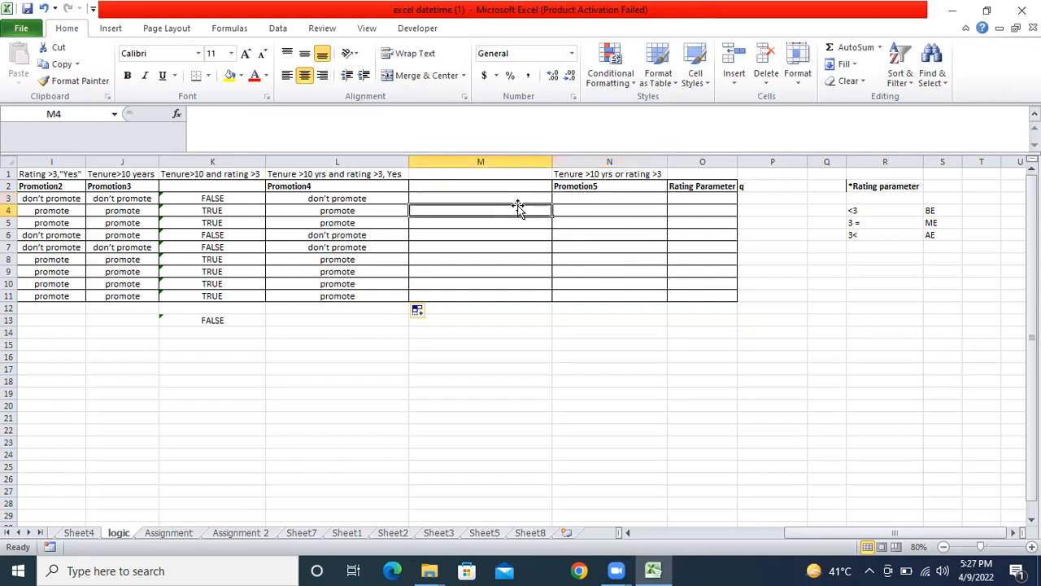
{"action": "left_click", "coordinate": [504, 199]}
{"action": "type", "text": "=o"}
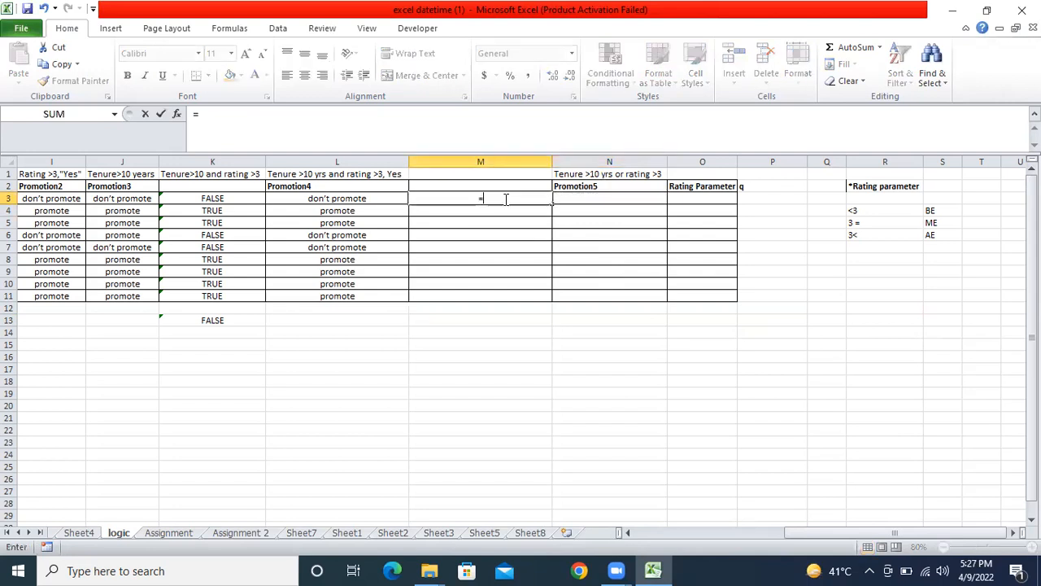
{"action": "key", "text": "BackSpace"}
{"action": "key", "text": "BackSpace"}
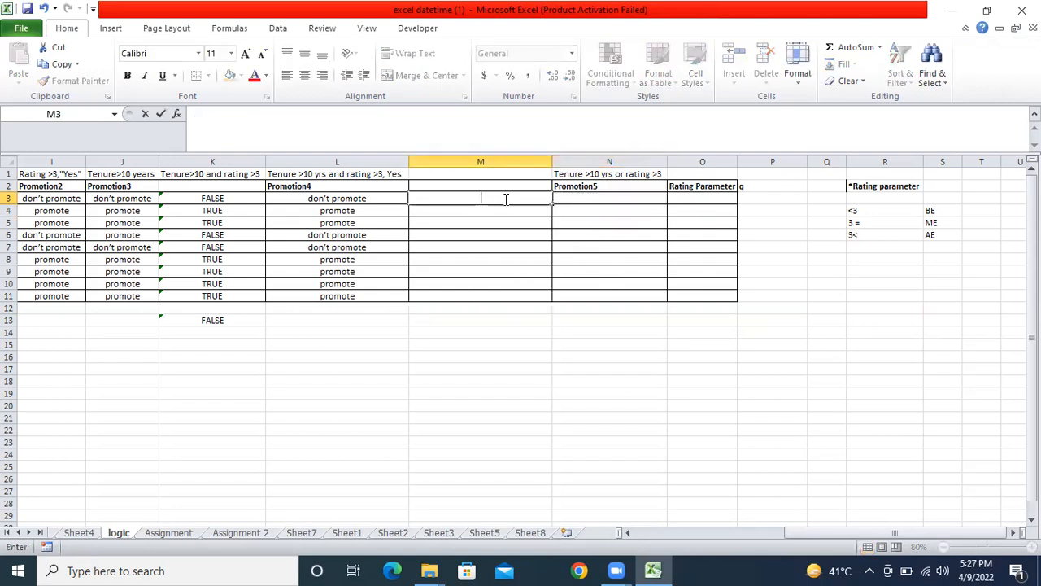
Start an IF formula in N3 with a nested OR function whose first condition is G3>3
{"action": "left_click", "coordinate": [619, 203]}
{"action": "type", "text": "=i"}
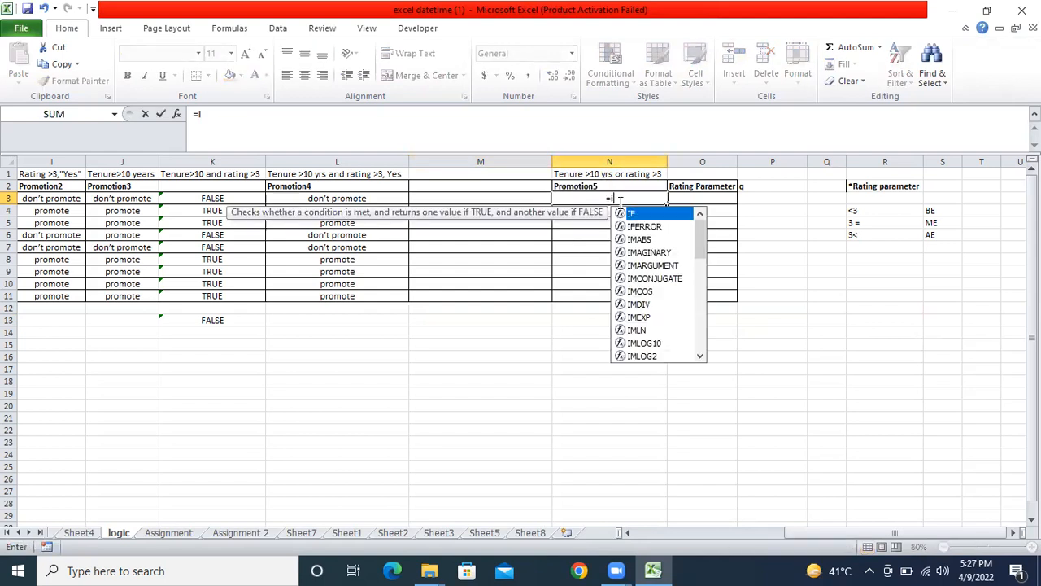
{"action": "type", "text": "f(or("}
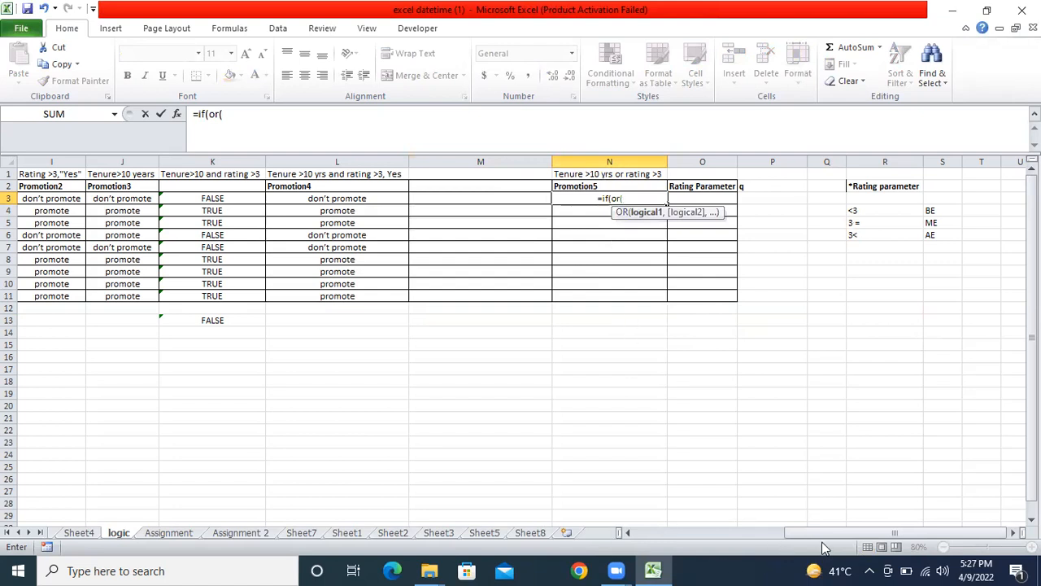
{"action": "left_click_drag", "start_coordinate": [839, 532], "coordinate": [688, 531]}
{"action": "left_click", "coordinate": [567, 198]}
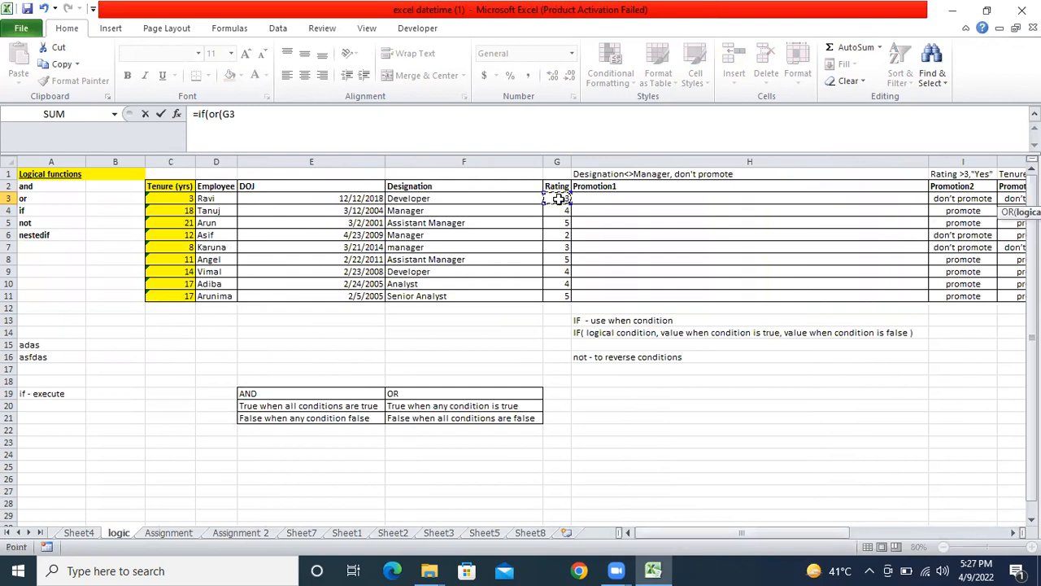
{"action": "type", "text": ">3,"}
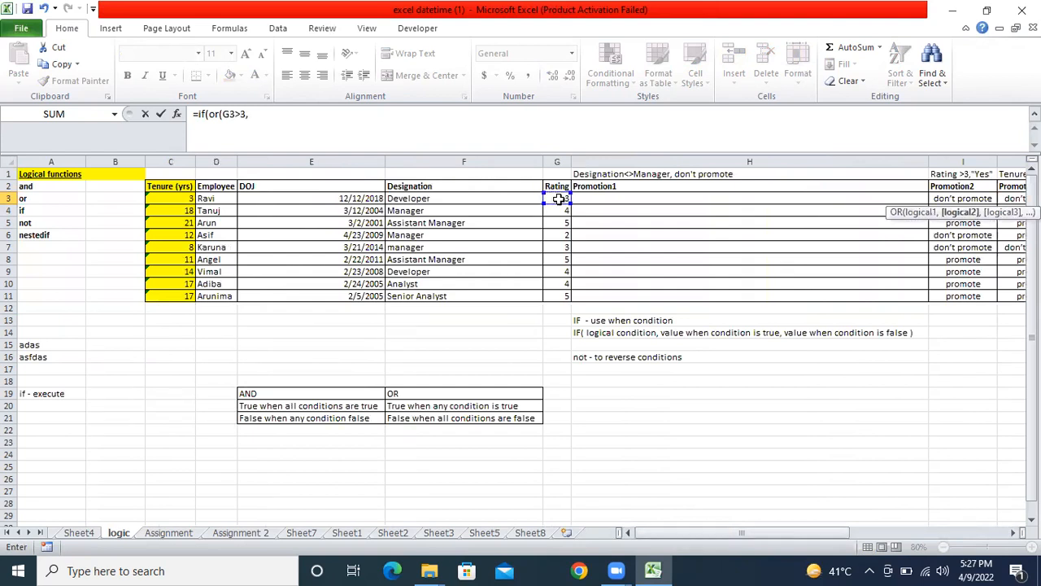
Add C3>10 as the second OR condition, completing N3 as =IF(OR(G3>3,C3>10),"promote","don't promote")
{"action": "left_click", "coordinate": [159, 199]}
{"action": "type", "text": ">10),"}
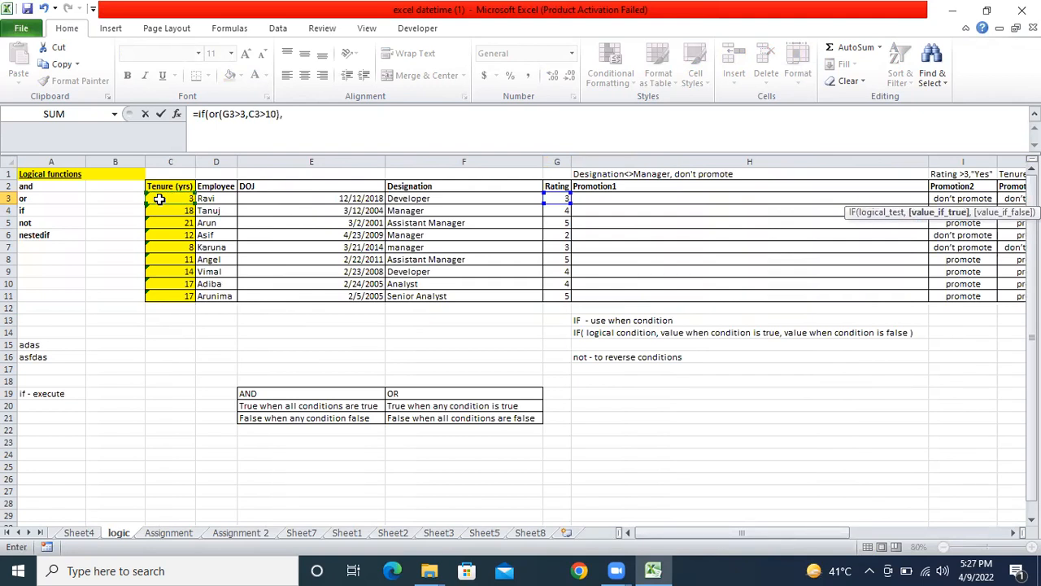
{"action": "type", "text": "\"promote\","}
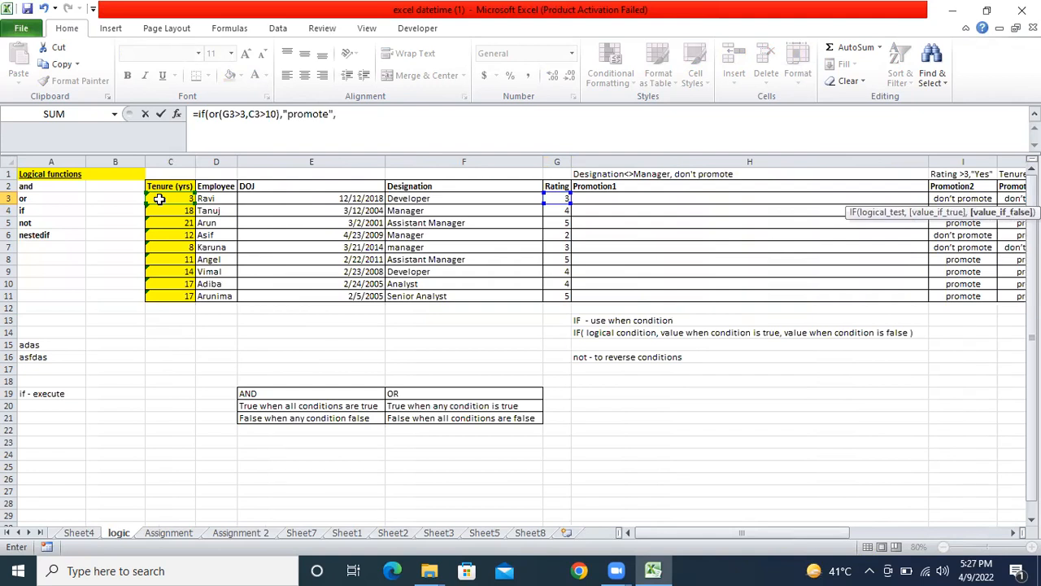
{"action": "type", "text": "\"don't promote\")"}
{"action": "key", "text": "Return"}
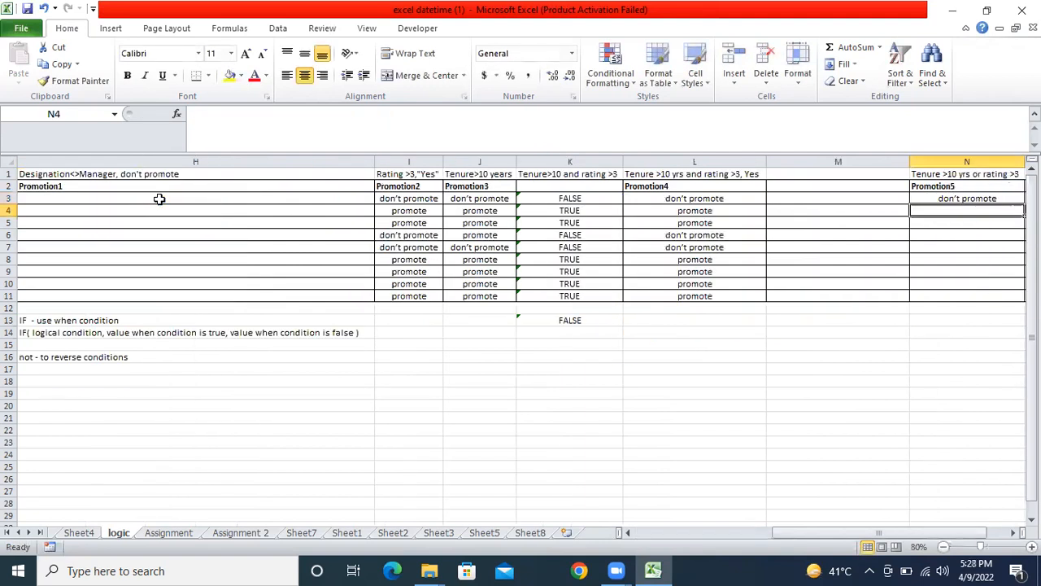
Fill the combined IF and OR formula from N3 down to row 11 of the Promotion5 column
{"action": "left_click", "coordinate": [942, 199]}
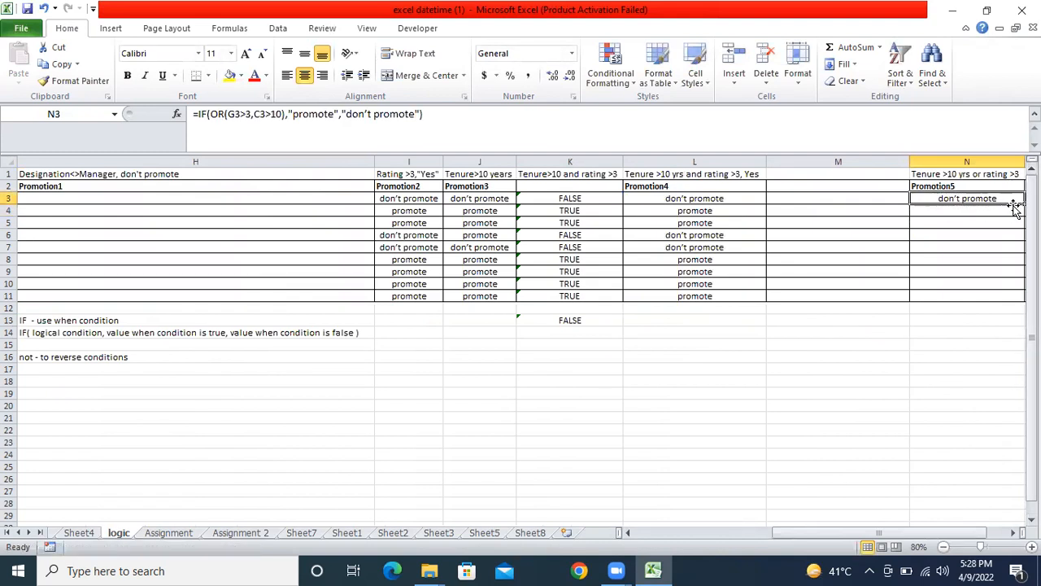
{"action": "left_click_drag", "start_coordinate": [1023, 204], "coordinate": [1004, 297]}
{"action": "left_click_drag", "start_coordinate": [951, 535], "coordinate": [989, 536]}
Check row 6's tenure and rating against the IF and OR formula in N6
{"action": "left_click", "coordinate": [720, 200]}
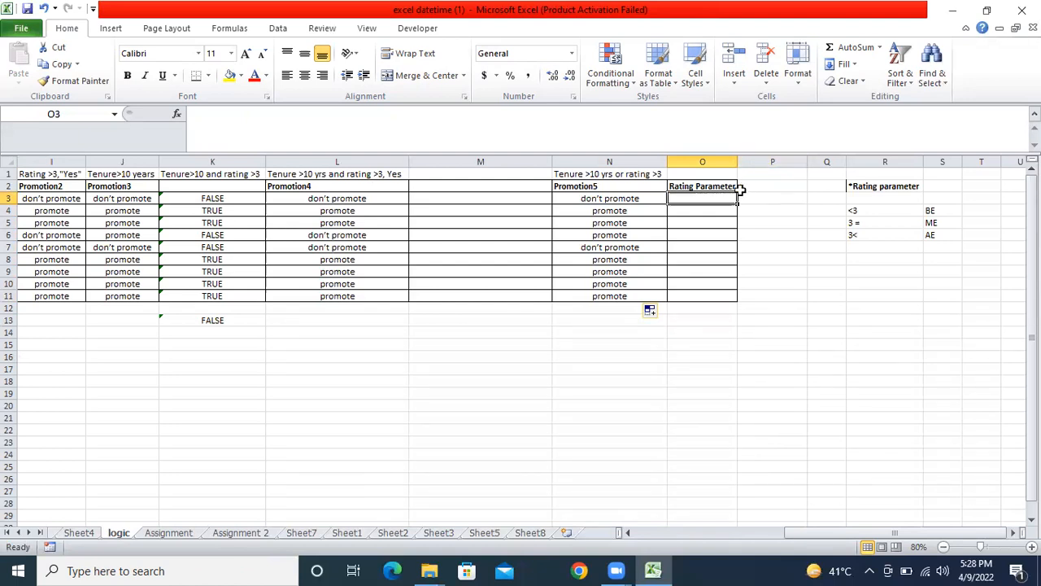
{"action": "mouse_move", "coordinate": [804, 533]}
{"action": "left_mouse_down"}
{"action": "mouse_move", "coordinate": [781, 534]}
{"action": "mouse_move", "coordinate": [806, 532]}
{"action": "left_mouse_up"}
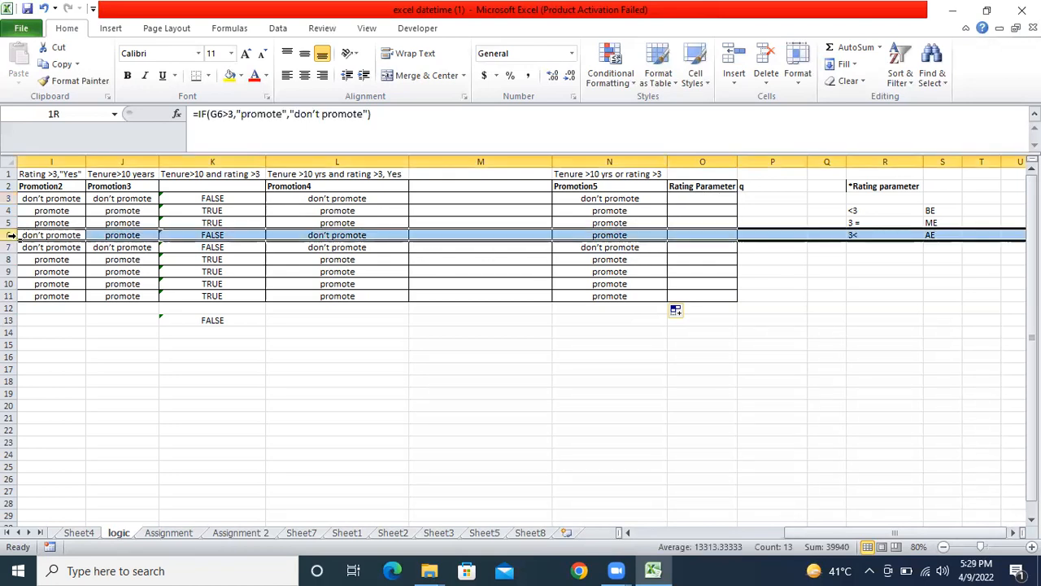
{"action": "left_click", "coordinate": [10, 235]}
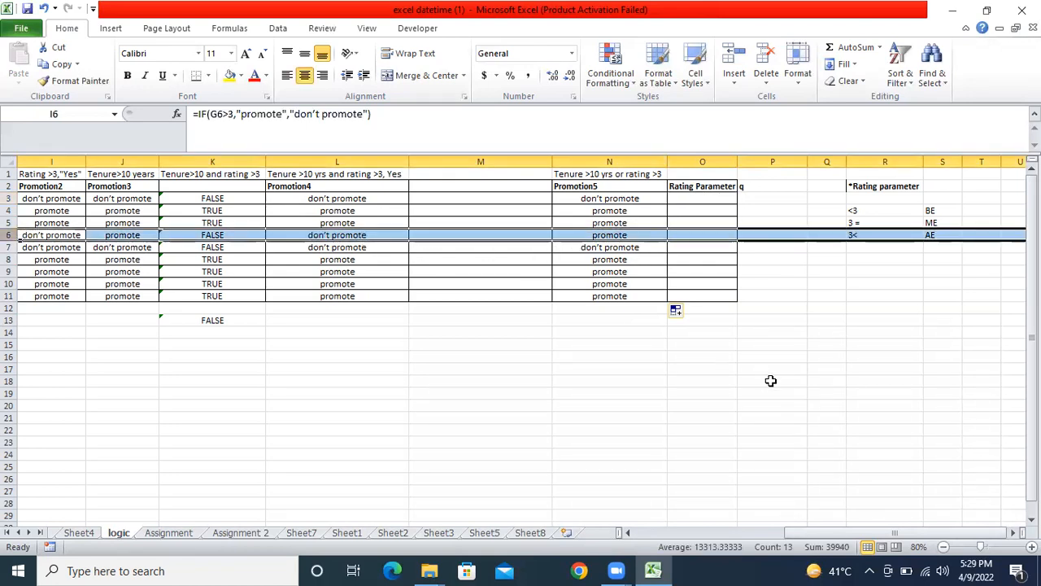
{"action": "left_click_drag", "start_coordinate": [830, 532], "coordinate": [682, 524]}
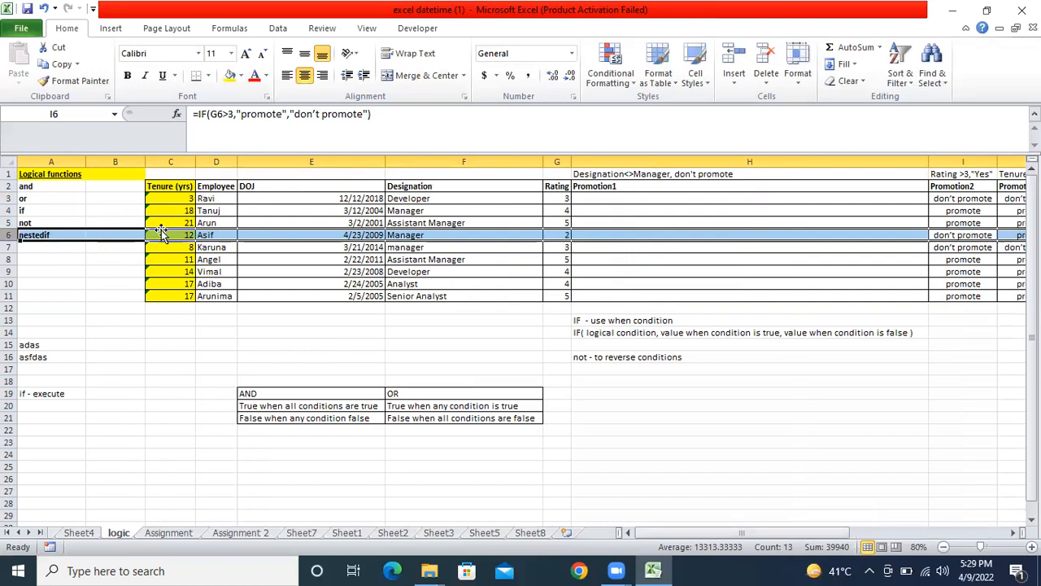
{"action": "left_click_drag", "start_coordinate": [675, 533], "coordinate": [838, 538]}
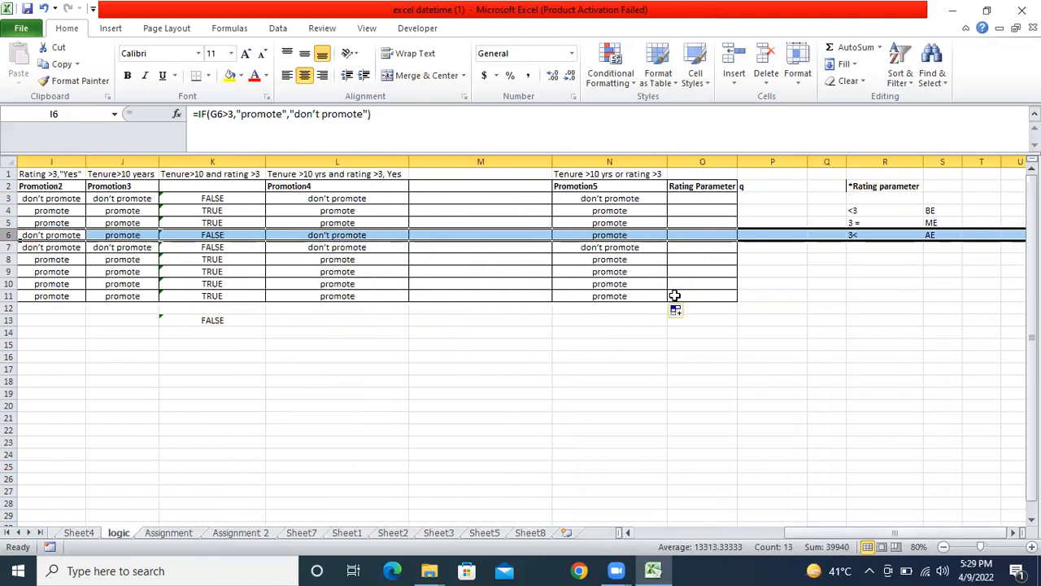
{"action": "left_click", "coordinate": [606, 236]}
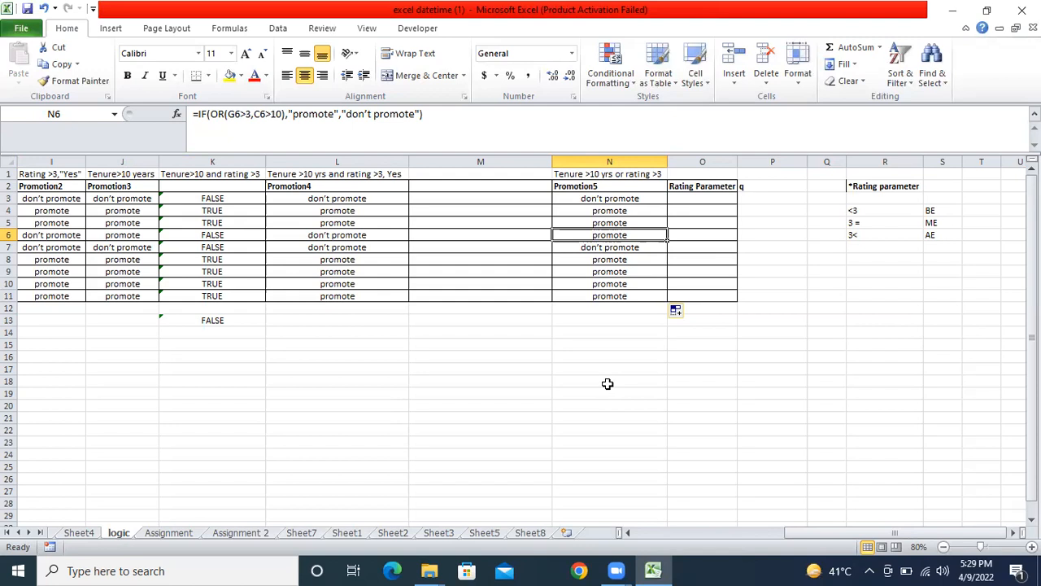
Start an IF formula in O3 that tests G3<3 and returns "BE" when true
{"action": "left_click", "coordinate": [687, 198]}
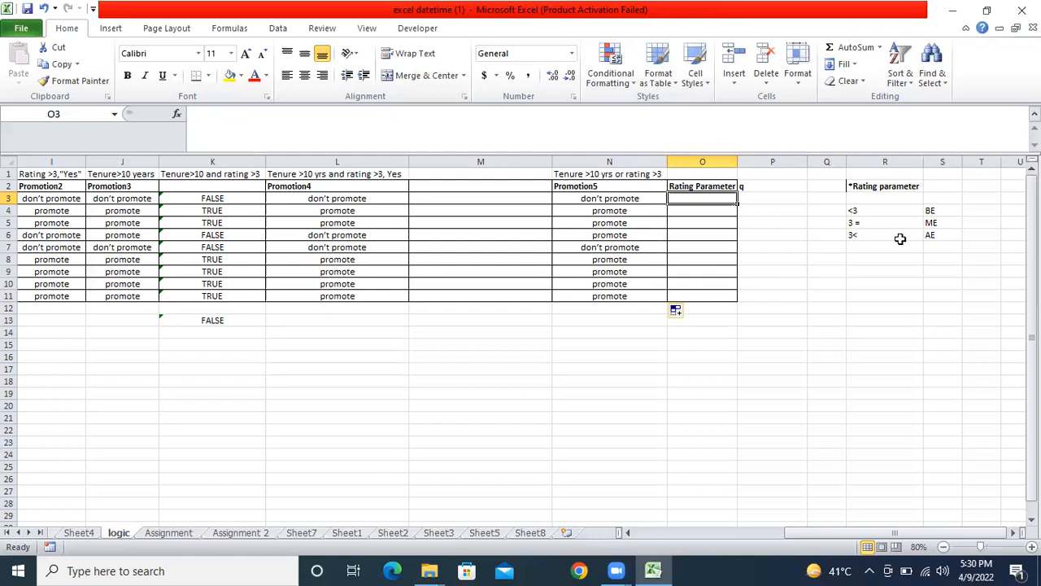
{"action": "type", "text": "=if"}
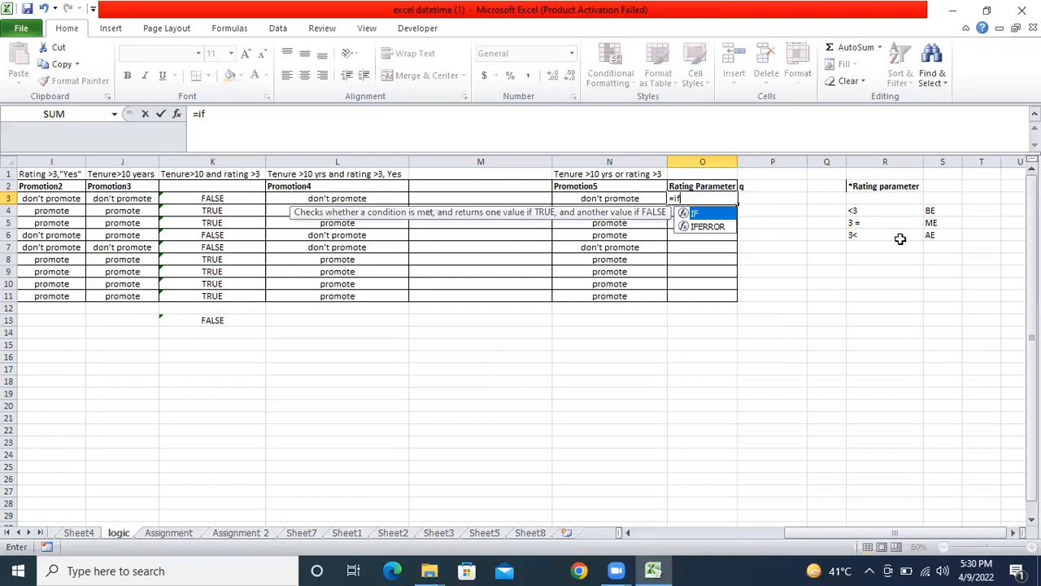
{"action": "type", "text": "("}
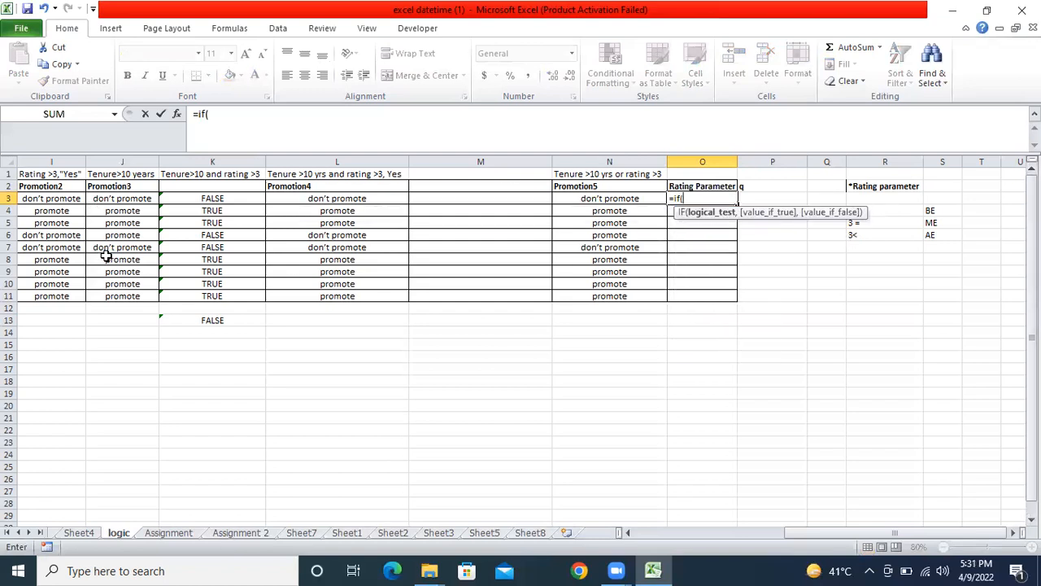
{"action": "left_click", "coordinate": [629, 532]}
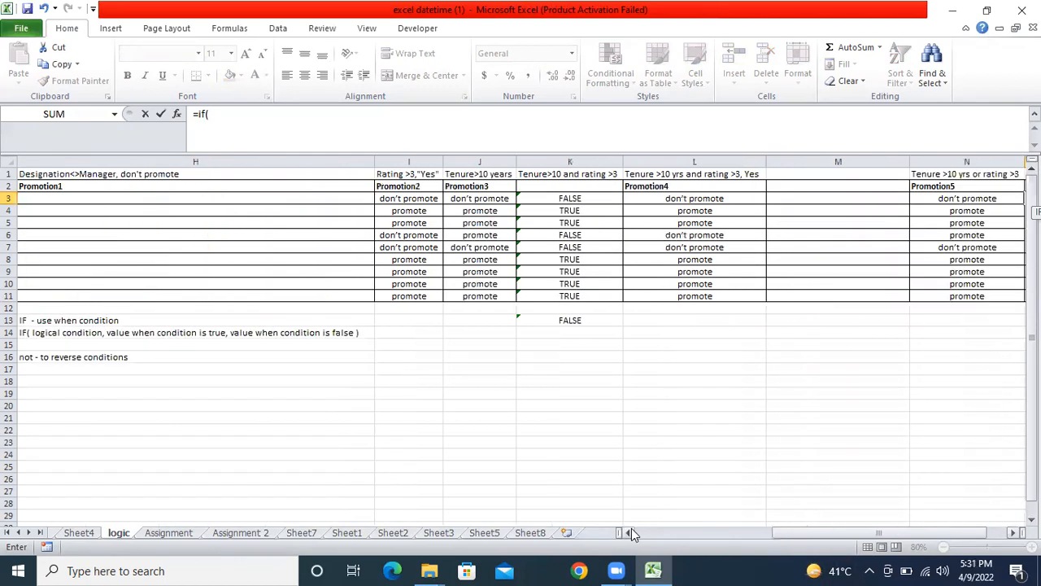
{"action": "left_click", "coordinate": [184, 199]}
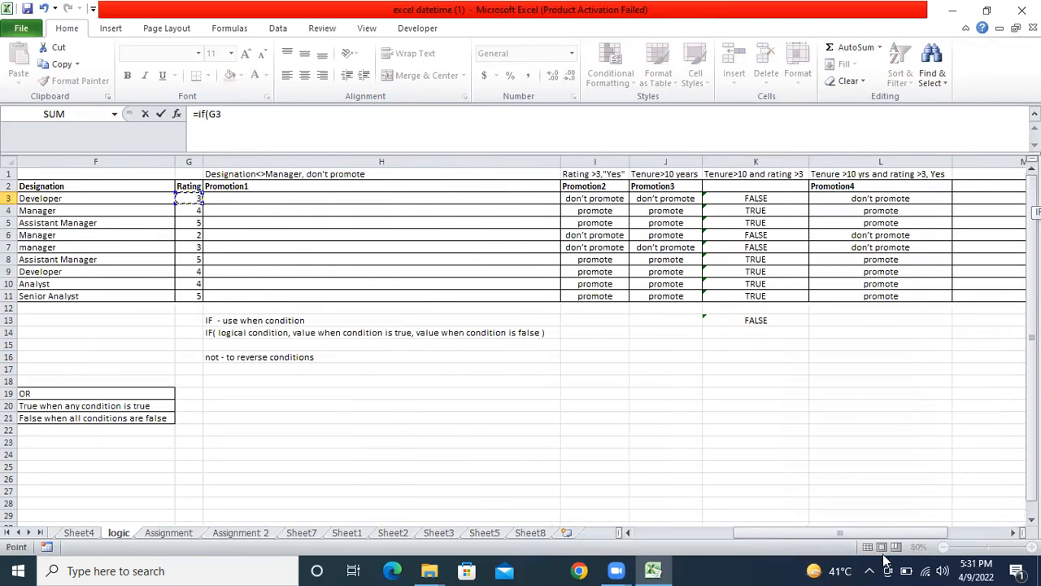
{"action": "left_click_drag", "start_coordinate": [838, 533], "coordinate": [935, 530]}
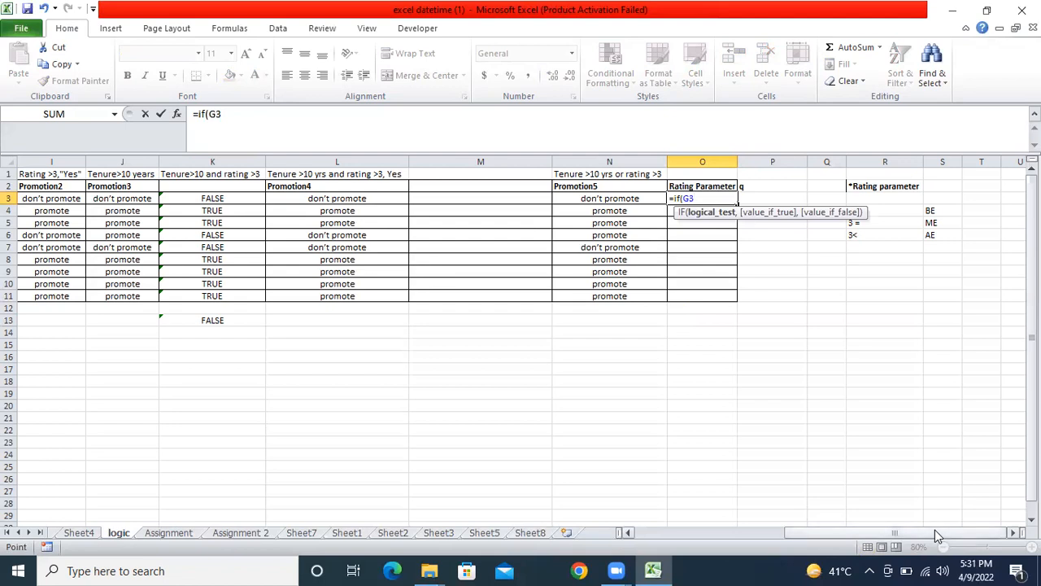
{"action": "type", "text": "<3,\"B"}
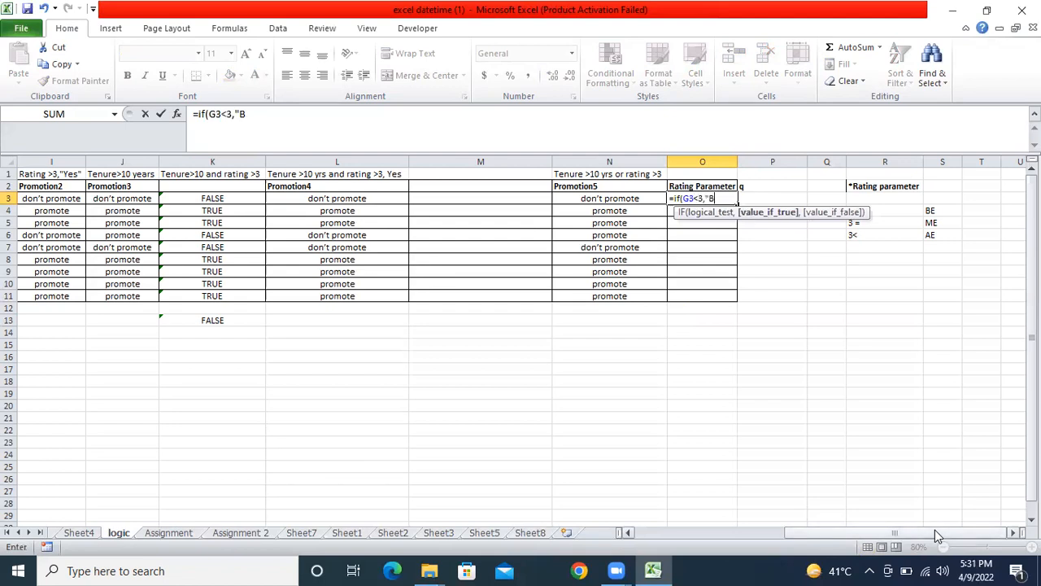
{"action": "type", "text": "E\","}
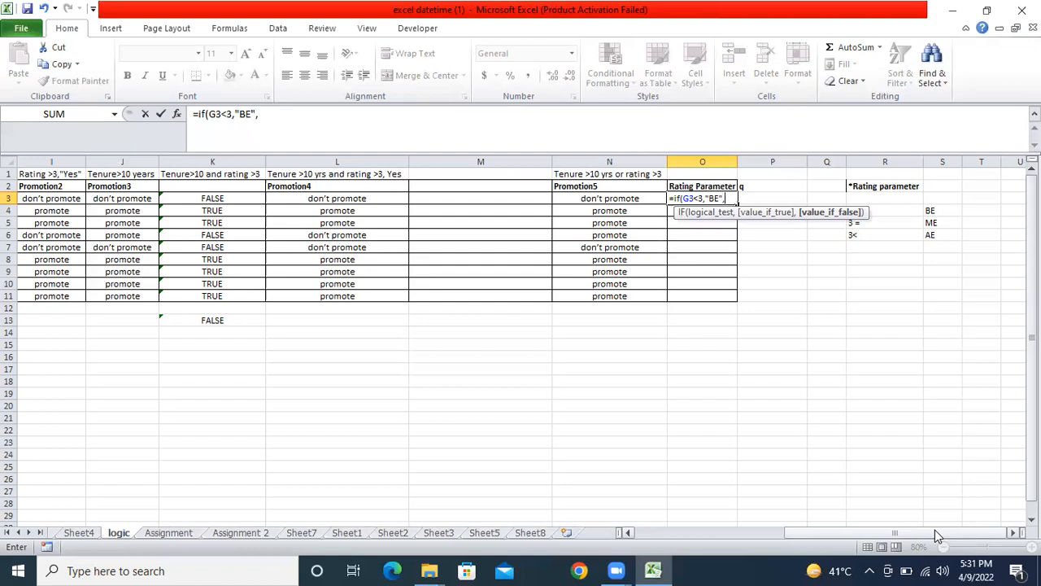
Nest a second IF in the O3 formula's false argument, testing G3=3 and returning "ME"
{"action": "type", "text": "if("}
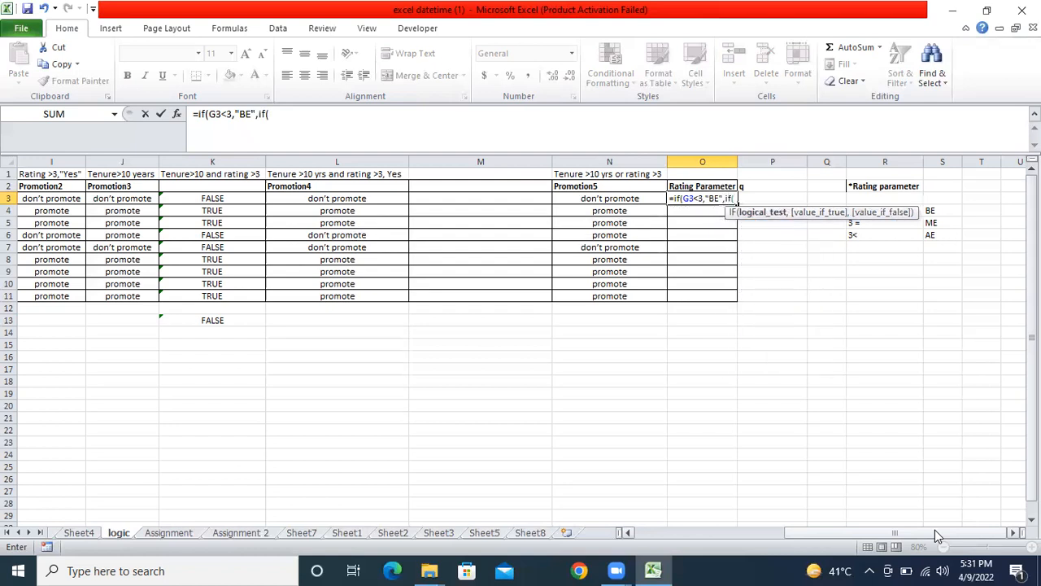
{"action": "left_click", "coordinate": [630, 532]}
{"action": "left_click", "coordinate": [630, 532]}
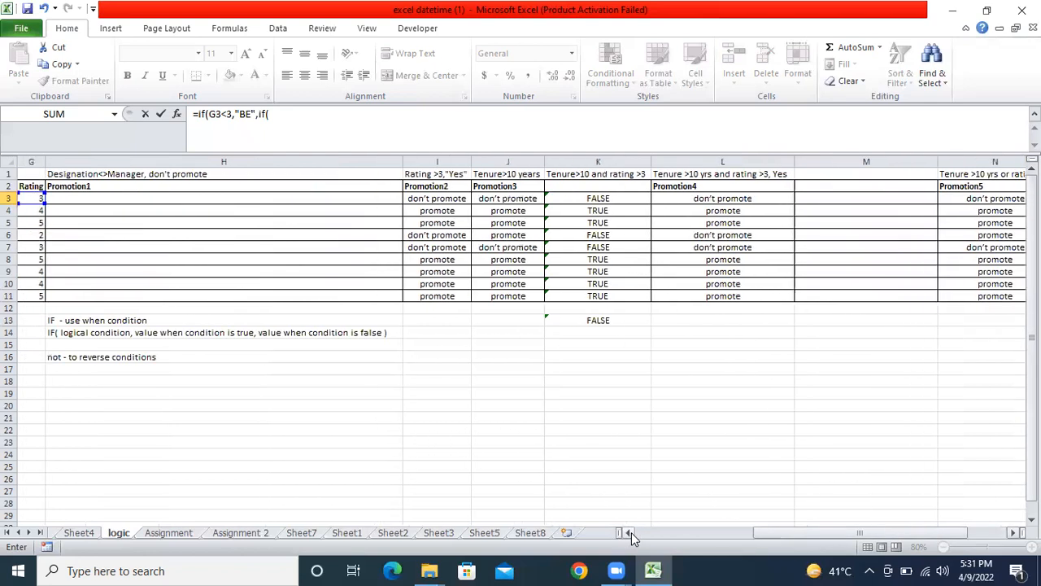
{"action": "left_click", "coordinate": [27, 199]}
{"action": "type", "text": "=3,\"ME\","}
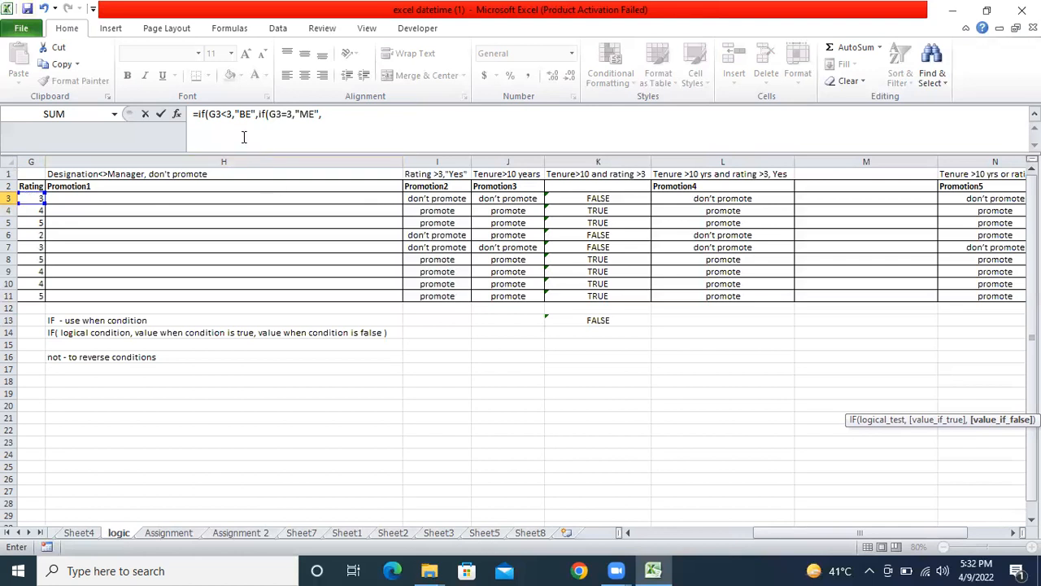
Nest a third IF testing G3>3, completing O3 as =IF(G3<3,"BE",IF(G3=3,"ME",IF(G3>3,"AE","NA")))
{"action": "left_click", "coordinate": [361, 118]}
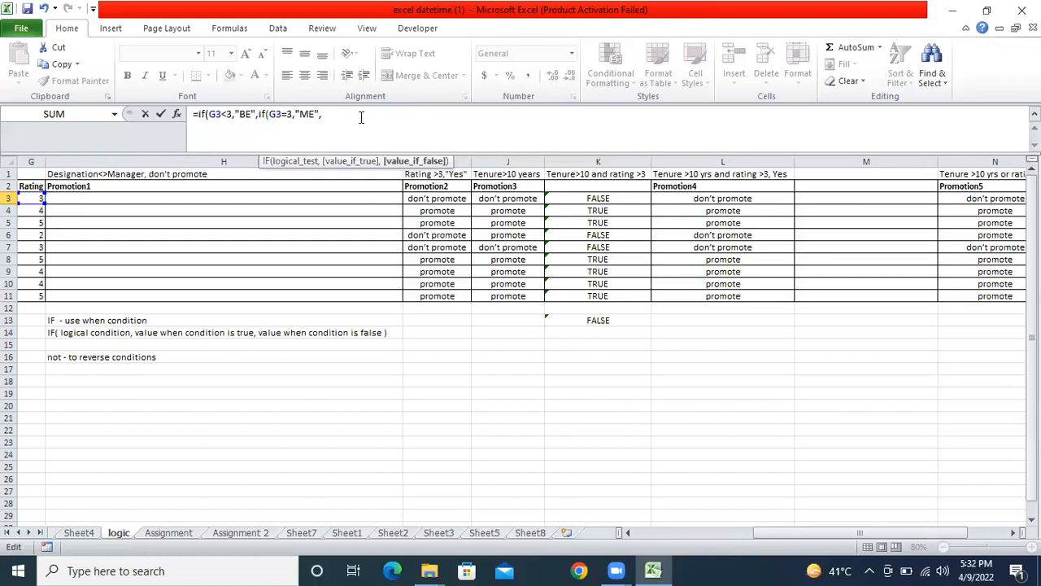
{"action": "type", "text": "if("}
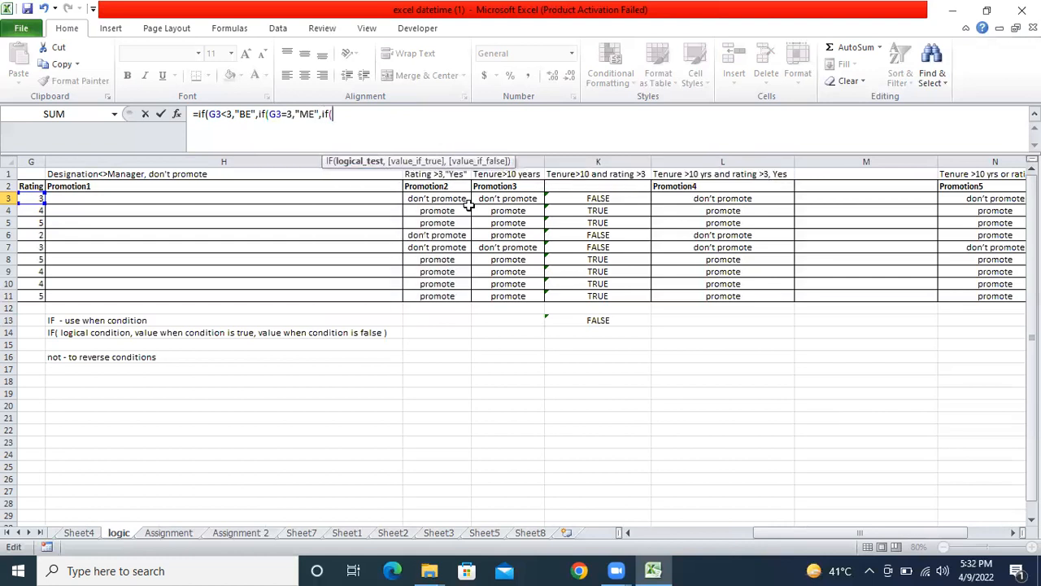
{"action": "left_click", "coordinate": [26, 197]}
{"action": "type", "text": ">3,"}
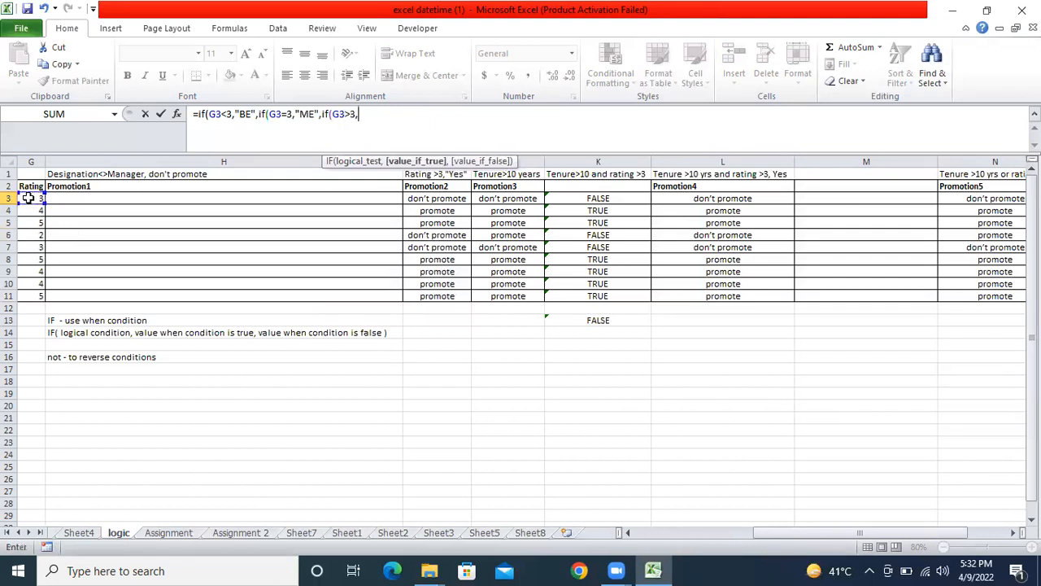
{"action": "type", "text": "\"AE\",\"NA\"))"}
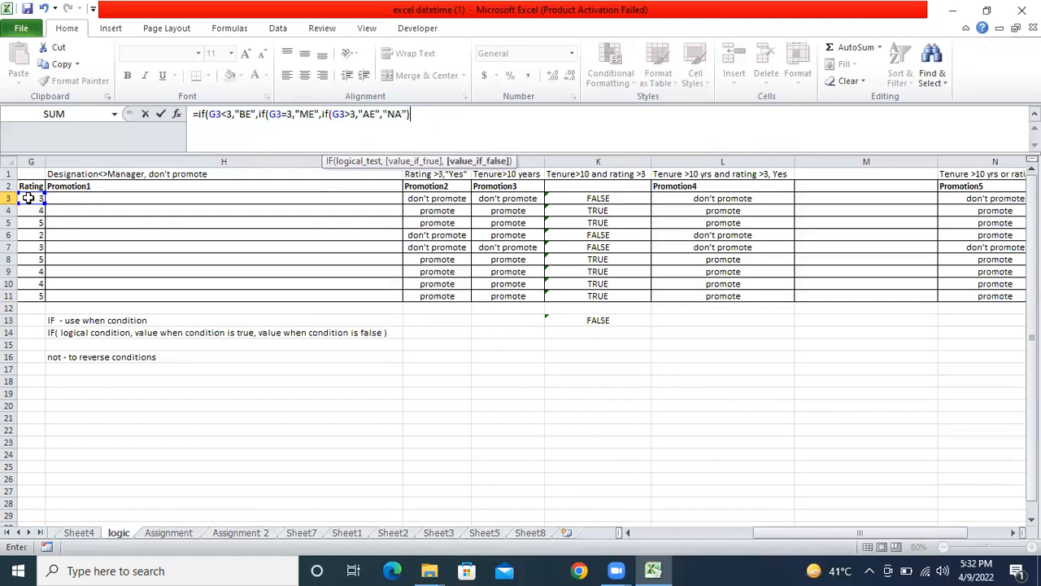
{"action": "type", "text": "))"}
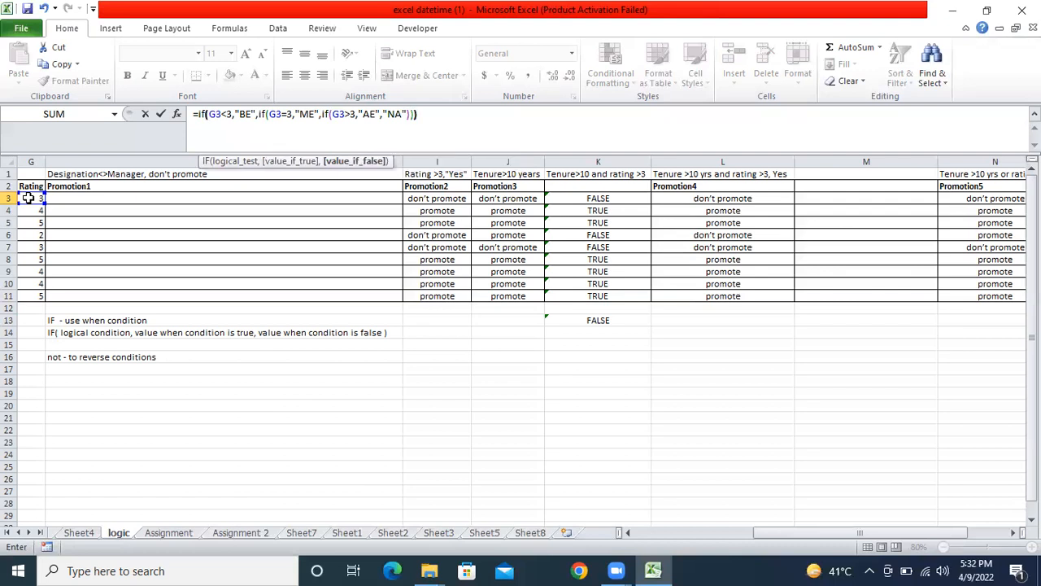
{"action": "type", "text": ")"}
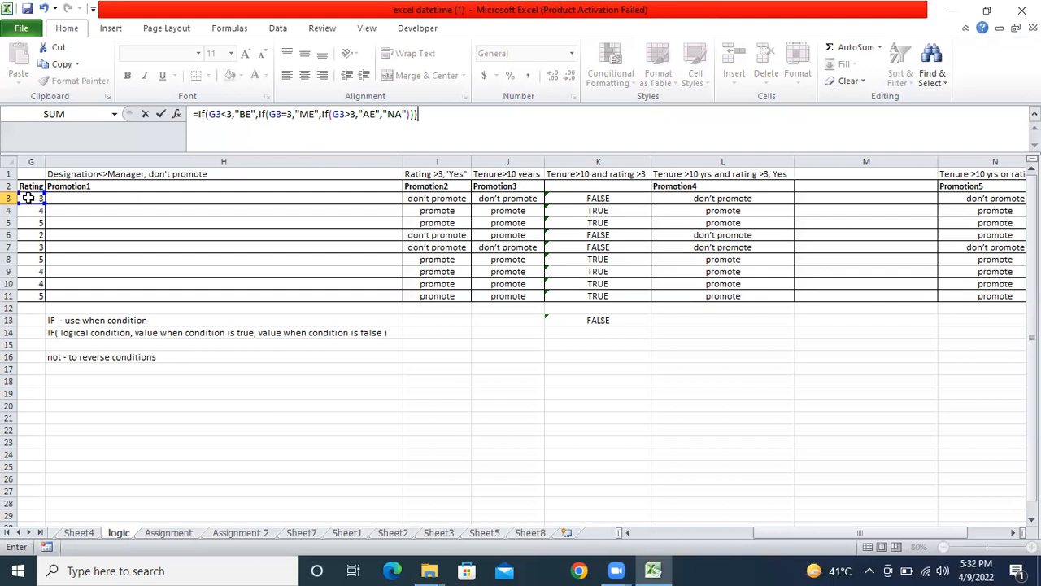
{"action": "key", "text": "Return"}
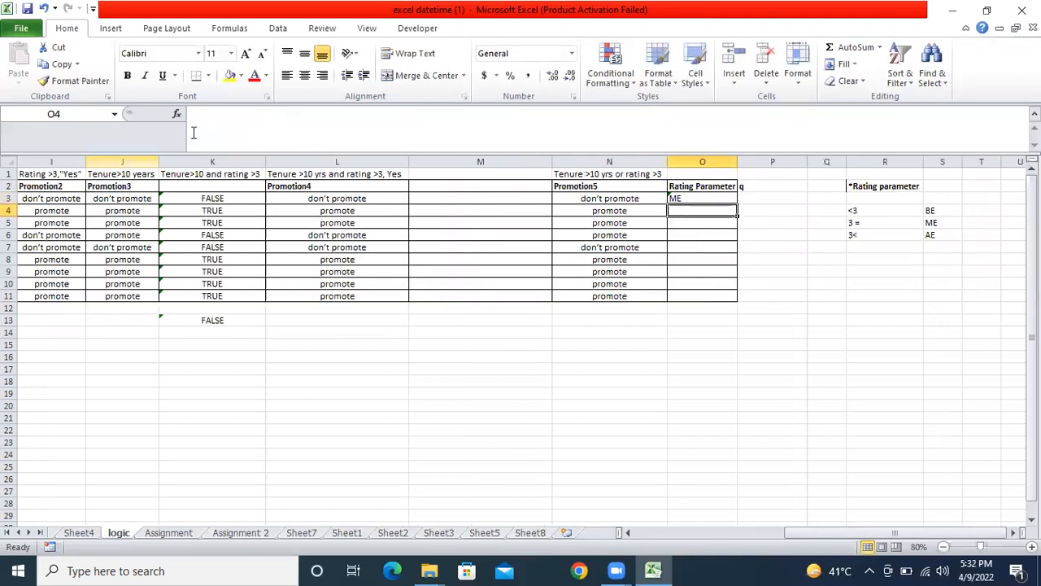
Fill the nested IF formula from O3 down to row 11 of the Rating Parameter column
{"action": "left_click", "coordinate": [685, 198]}
{"action": "double_click", "coordinate": [736, 204]}
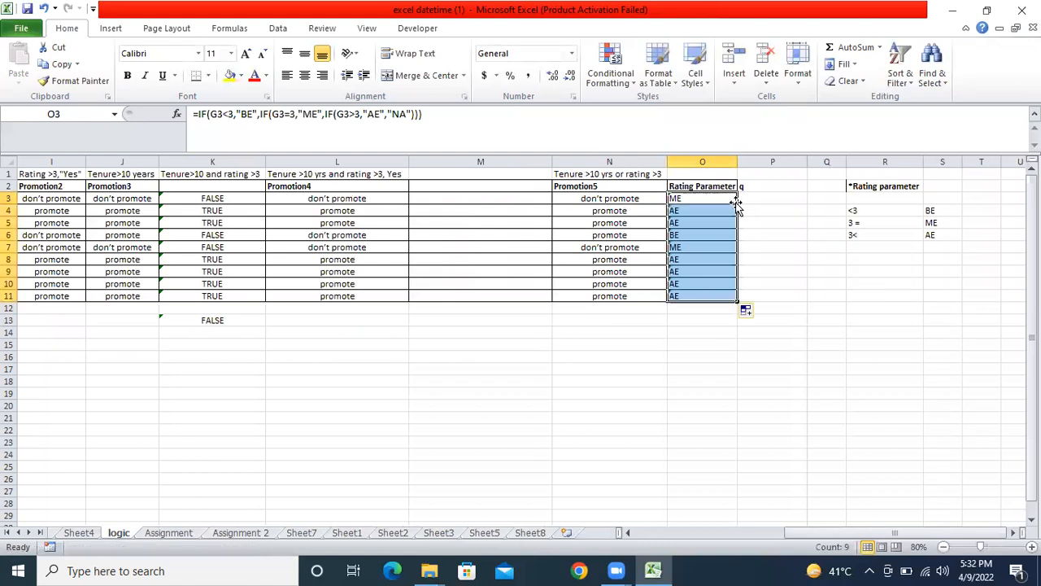
{"action": "left_click", "coordinate": [692, 204]}
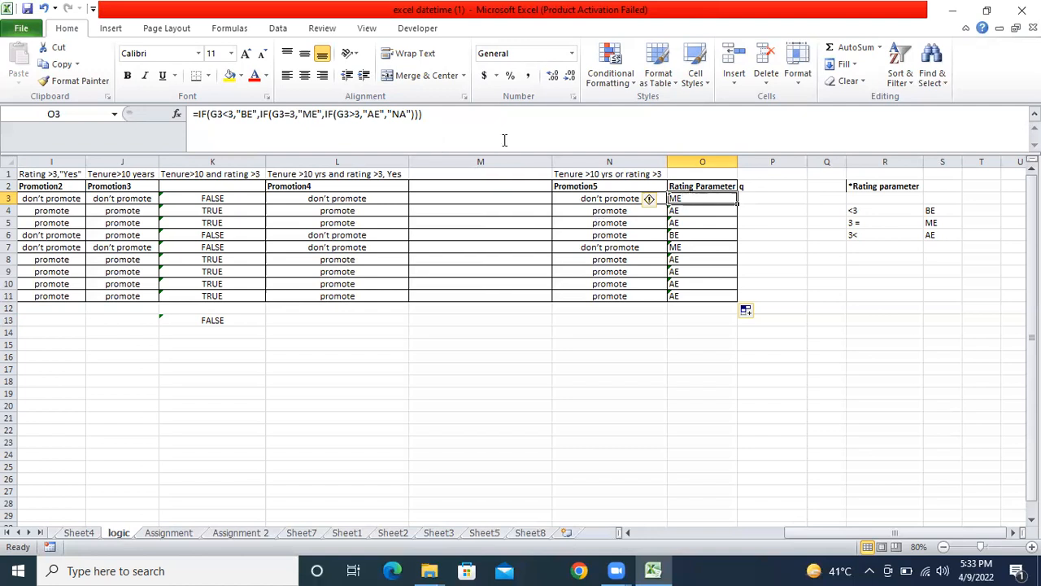
Compare the employees' tenure and rating values with the Rating Parameter results, ending at the nested IF formula in O6
{"action": "left_click", "coordinate": [113, 296]}
{"action": "key", "text": "Left"}
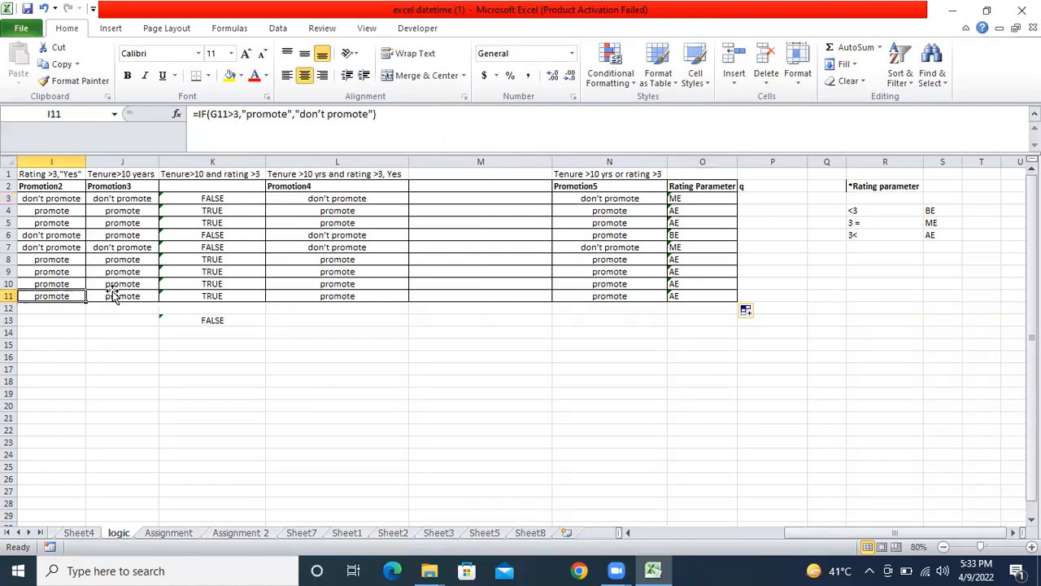
{"action": "key", "text": "Left"}
{"action": "key", "text": "Left"}
{"action": "key", "text": "Left"}
{"action": "key", "text": "Left"}
{"action": "key", "text": "Left"}
{"action": "key", "text": "Left"}
{"action": "key", "text": "Left"}
{"action": "key", "text": "Left"}
{"action": "key", "text": "Right"}
{"action": "key", "text": "Right"}
{"action": "key", "text": "Right"}
{"action": "key", "text": "Left"}
{"action": "key", "text": "Left"}
{"action": "key", "text": "Down"}
{"action": "key", "text": "Down"}
{"action": "key", "text": "Down"}
{"action": "key", "text": "Left"}
{"action": "key", "text": "Up"}
{"action": "key", "text": "Up"}
{"action": "key", "text": "Up"}
{"action": "key", "text": "Up"}
{"action": "key", "text": "Up"}
{"action": "key", "text": "Up"}
{"action": "key", "text": "Up"}
{"action": "key", "text": "Up"}
{"action": "key", "text": "Right"}
{"action": "key", "text": "Right"}
{"action": "key", "text": "Right"}
{"action": "key", "text": "Right"}
{"action": "key", "text": "Right"}
{"action": "key", "text": "Right"}
{"action": "key", "text": "Right"}
{"action": "key", "text": "Right"}
{"action": "key", "text": "Right"}
{"action": "key", "text": "Right"}
{"action": "key", "text": "Right"}
{"action": "key", "text": "Right"}
{"action": "key", "text": "Right"}
{"action": "key", "text": "Right"}
{"action": "key", "text": "Right"}
{"action": "key", "text": "Left"}
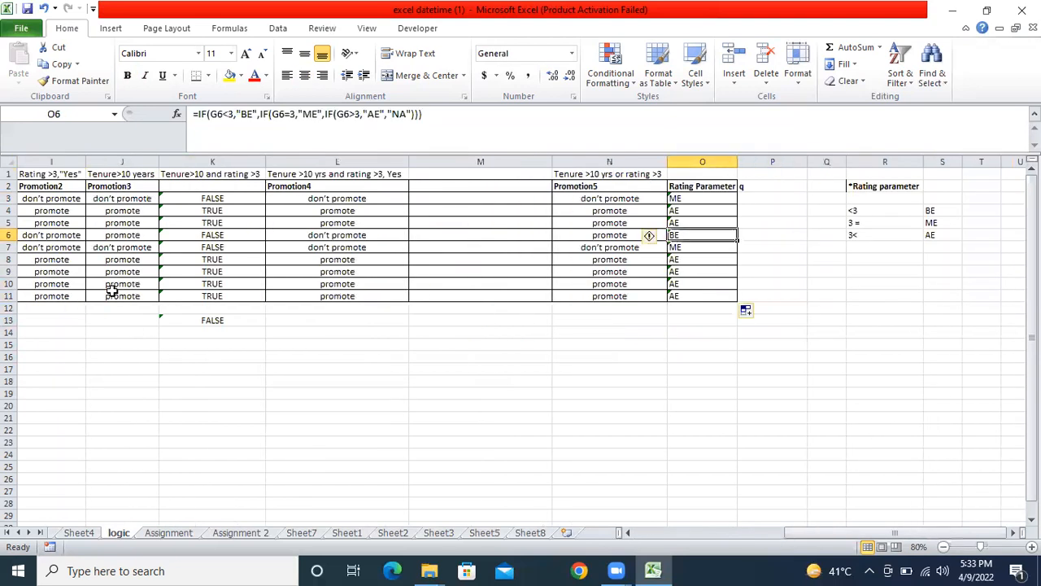
Review the promotion formulas in row 6 and row 3, from the AND column across to the OR formula in N3
{"action": "key", "text": "Left"}
{"action": "key", "text": "Left"}
{"action": "key", "text": "Left"}
{"action": "key", "text": "Left"}
{"action": "key", "text": "Left"}
{"action": "key", "text": "Left"}
{"action": "key", "text": "Right"}
{"action": "key", "text": "Right"}
{"action": "key", "text": "Right"}
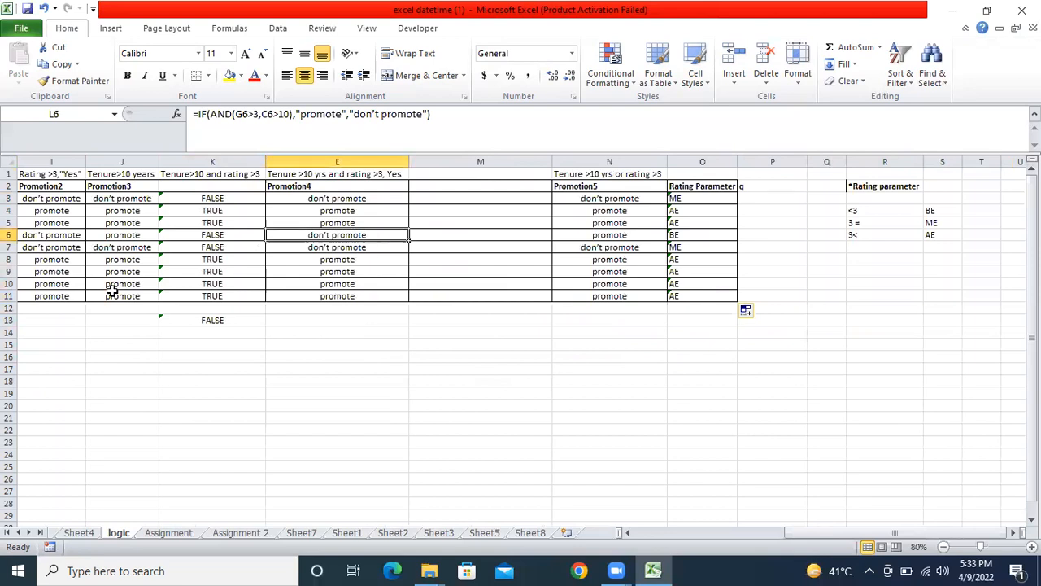
{"action": "key", "text": "Up"}
{"action": "key", "text": "Up"}
{"action": "key", "text": "Up"}
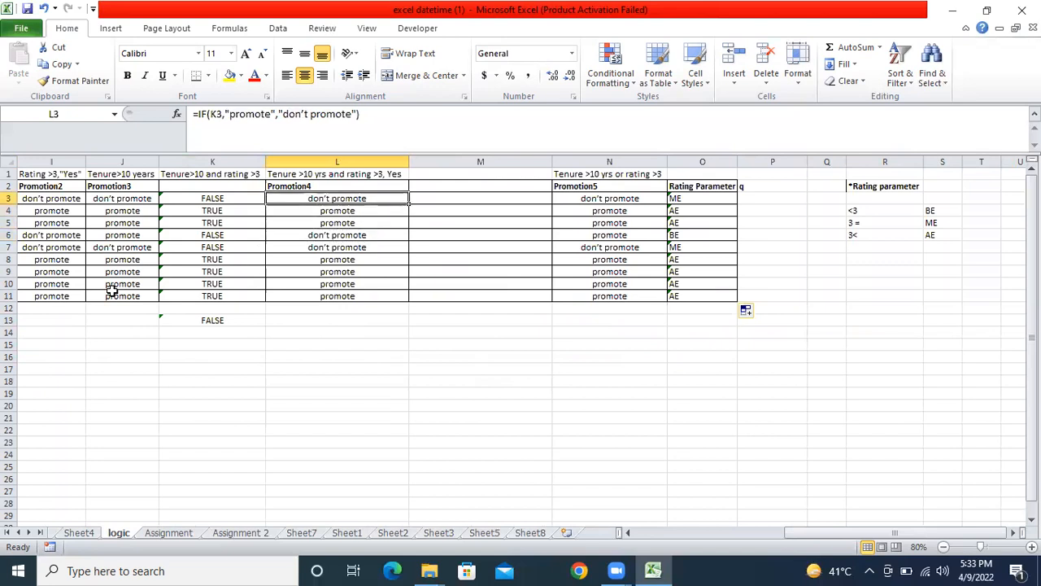
{"action": "key", "text": "Left"}
{"action": "key", "text": "Right"}
{"action": "key", "text": "Right"}
{"action": "key", "text": "Right"}
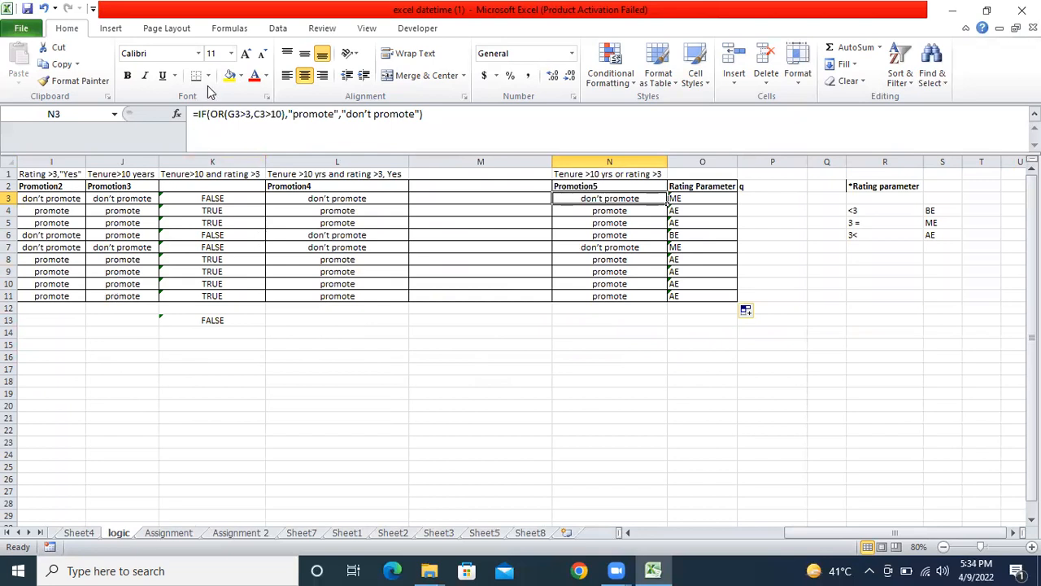
Wrap the OR condition in N3 with NOT, making the formula =IF(NOT(OR(G3>3,C3>10)),"promote","don't promote")
{"action": "left_click", "coordinate": [210, 114]}
{"action": "type", "text": "not"}
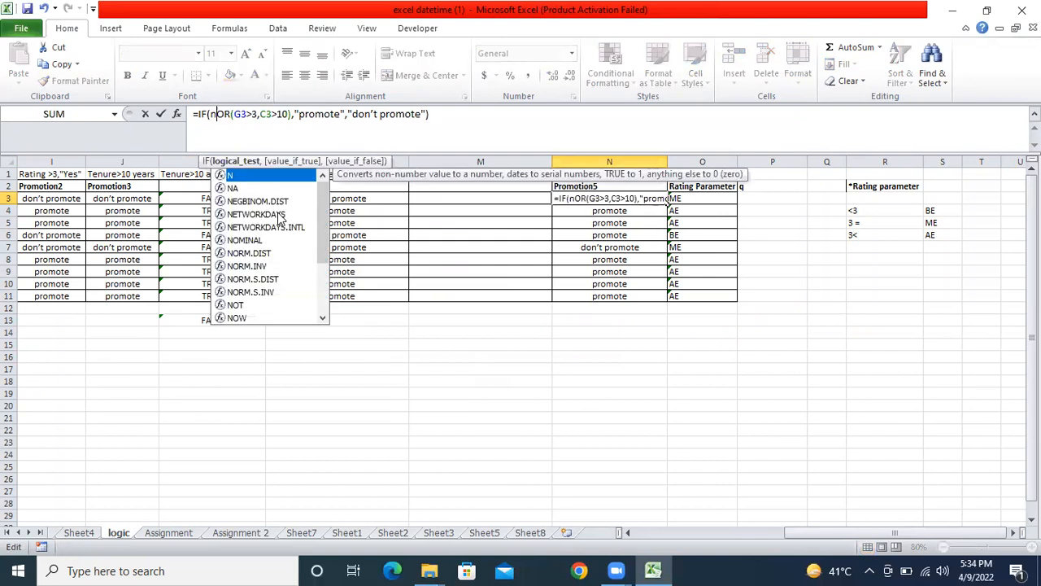
{"action": "type", "text": "("}
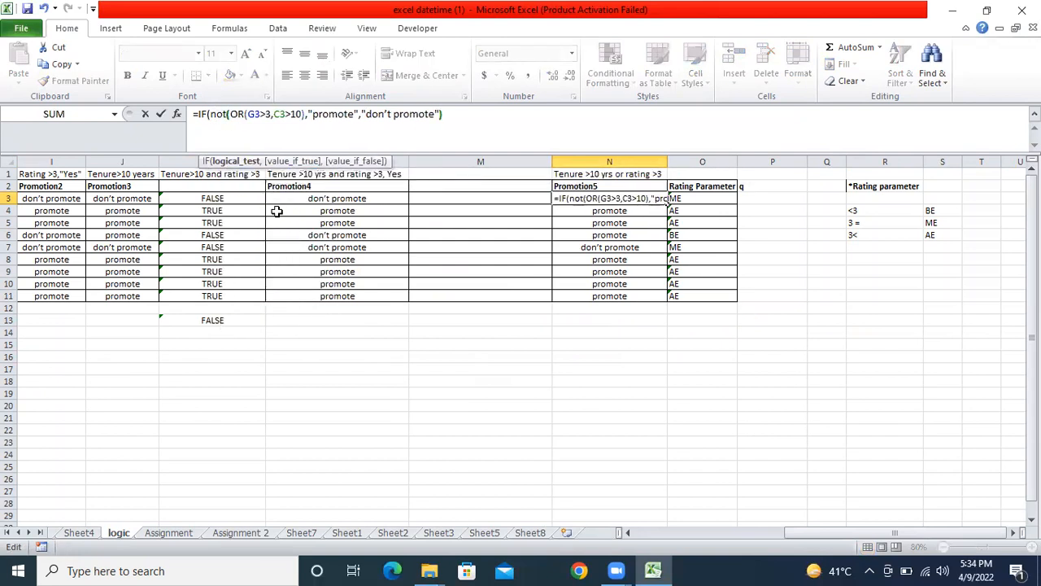
{"action": "left_click", "coordinate": [303, 113]}
{"action": "type", "text": "))"}
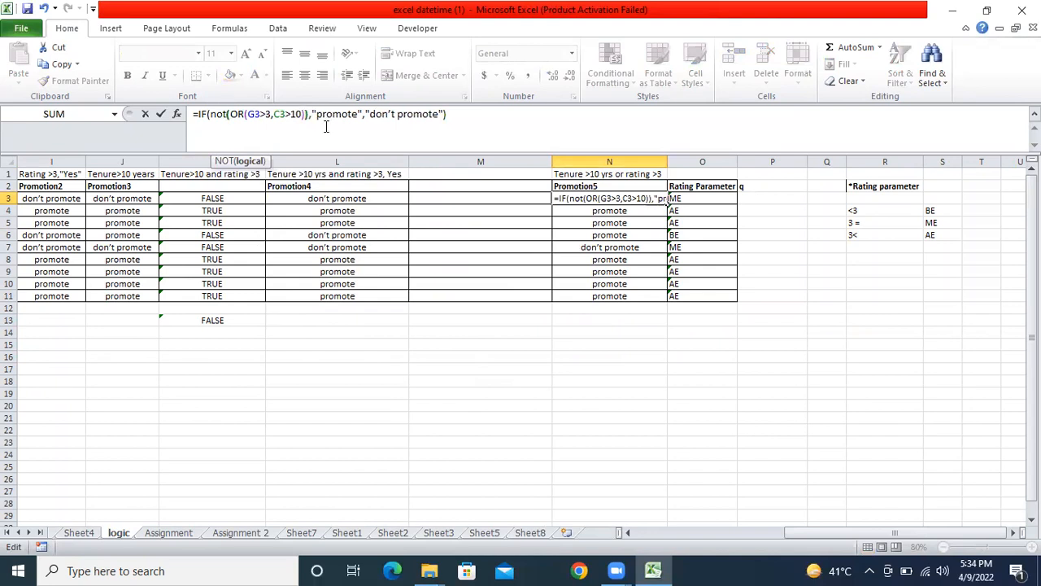
{"action": "key", "text": "Return"}
Fill the NOT version of the formula from N3 down to row 11 of the Promotion5 column
{"action": "key", "text": "Up"}
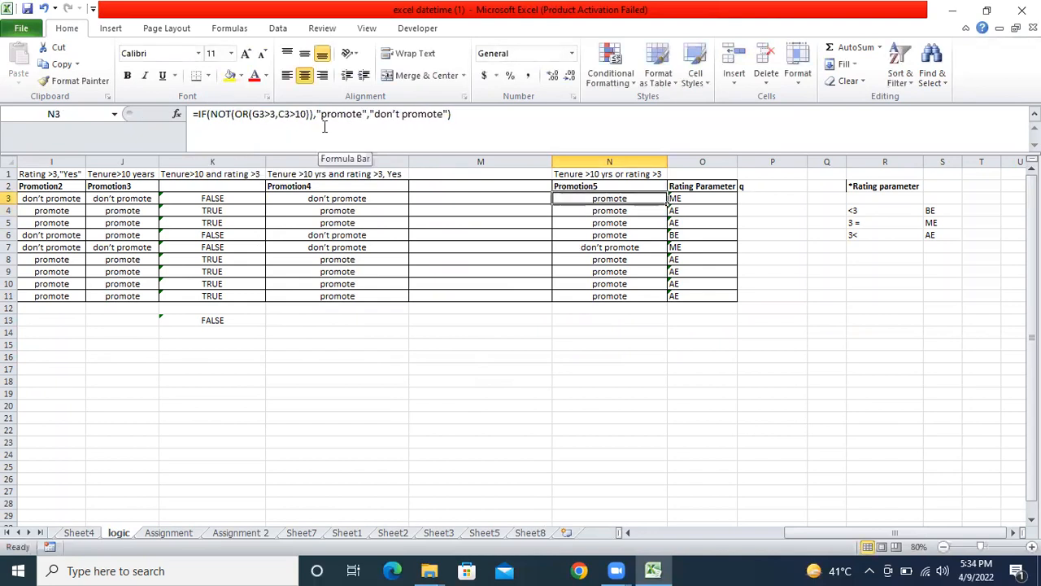
{"action": "double_click", "coordinate": [674, 197]}
{"action": "left_click", "coordinate": [643, 199]}
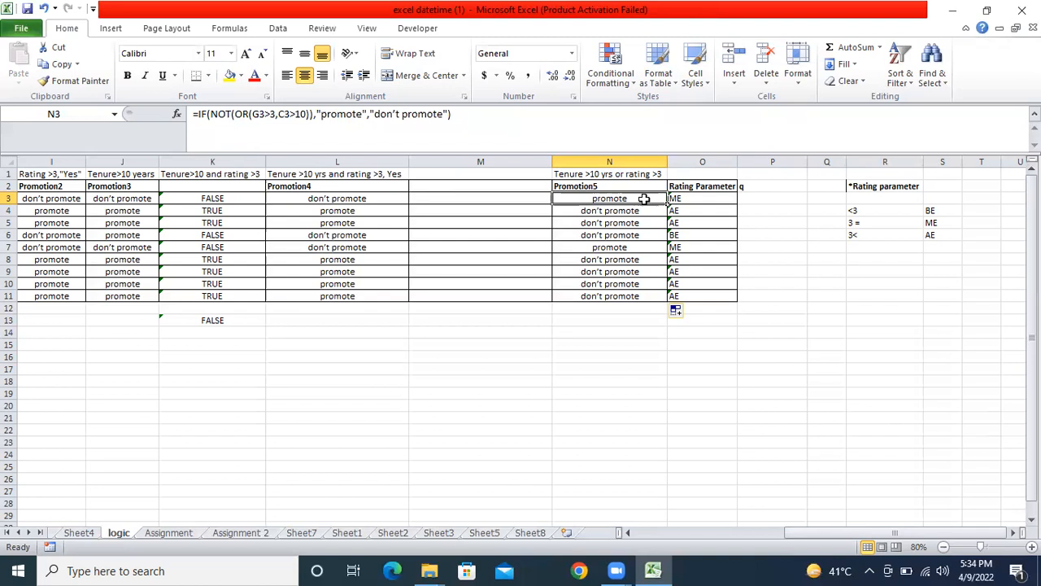
Check row 3's tenure and rating against the reversed NOT condition in N3
{"action": "key", "text": "Left"}
{"action": "key", "text": "Left"}
{"action": "key", "text": "Left"}
{"action": "key", "text": "Left"}
{"action": "key", "text": "Left"}
{"action": "key", "text": "Left"}
{"action": "key", "text": "Left"}
{"action": "key", "text": "Left"}
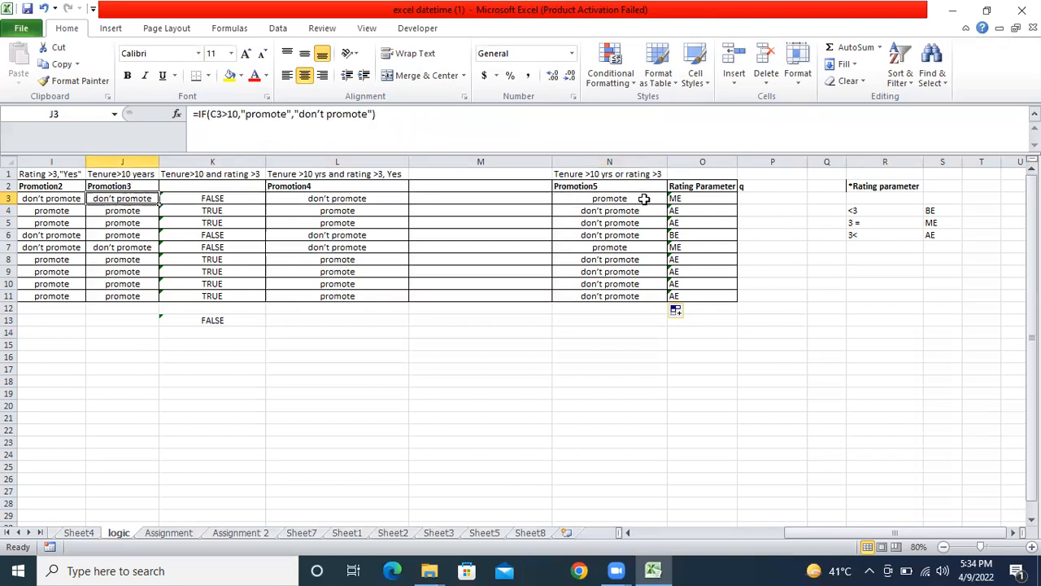
{"action": "key", "text": "Left"}
{"action": "key", "text": "Left"}
{"action": "key", "text": "Left"}
{"action": "key", "text": "Left"}
{"action": "key", "text": "Left"}
{"action": "key", "text": "Right"}
{"action": "key", "text": "Right"}
{"action": "key", "text": "Right"}
{"action": "key", "text": "Right"}
{"action": "key", "text": "Right"}
{"action": "key", "text": "Right"}
{"action": "key", "text": "Right"}
{"action": "key", "text": "Right"}
{"action": "key", "text": "Right"}
{"action": "key", "text": "Right"}
{"action": "key", "text": "Right"}
{"action": "key", "text": "Right"}
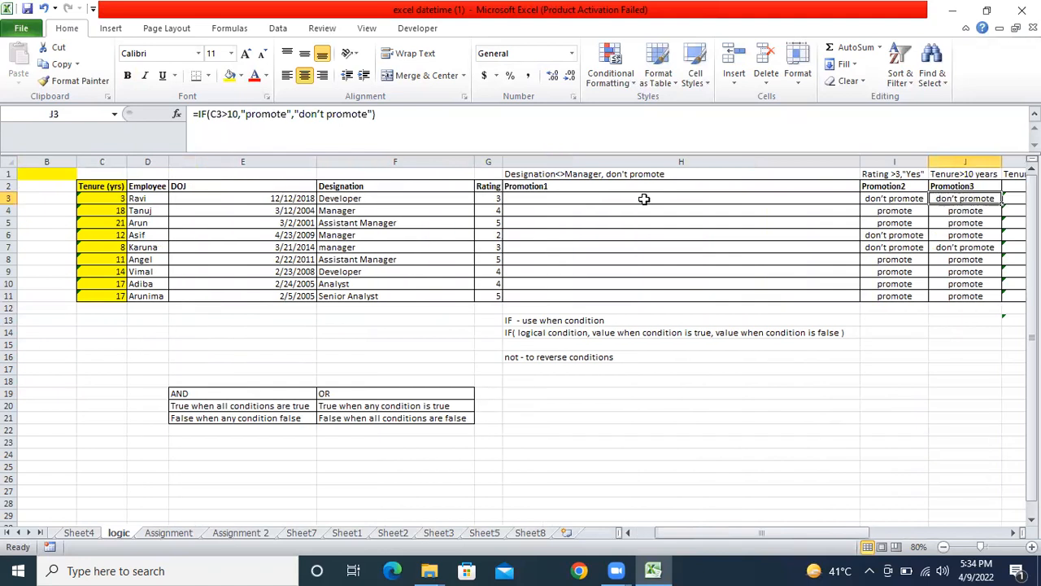
{"action": "key", "text": "Right"}
{"action": "key", "text": "Right"}
{"action": "key", "text": "Left"}
{"action": "key", "text": "Left"}
{"action": "key", "text": "Left"}
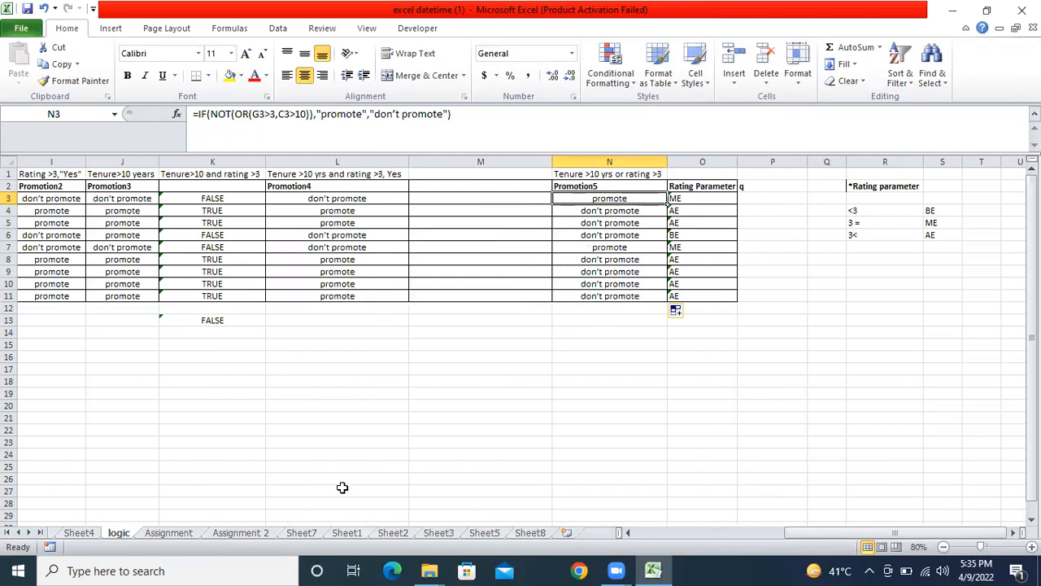
On Sheet8, enter the label Aht in A1 and its definition talktime/calls in B1
{"action": "left_click", "coordinate": [531, 532]}
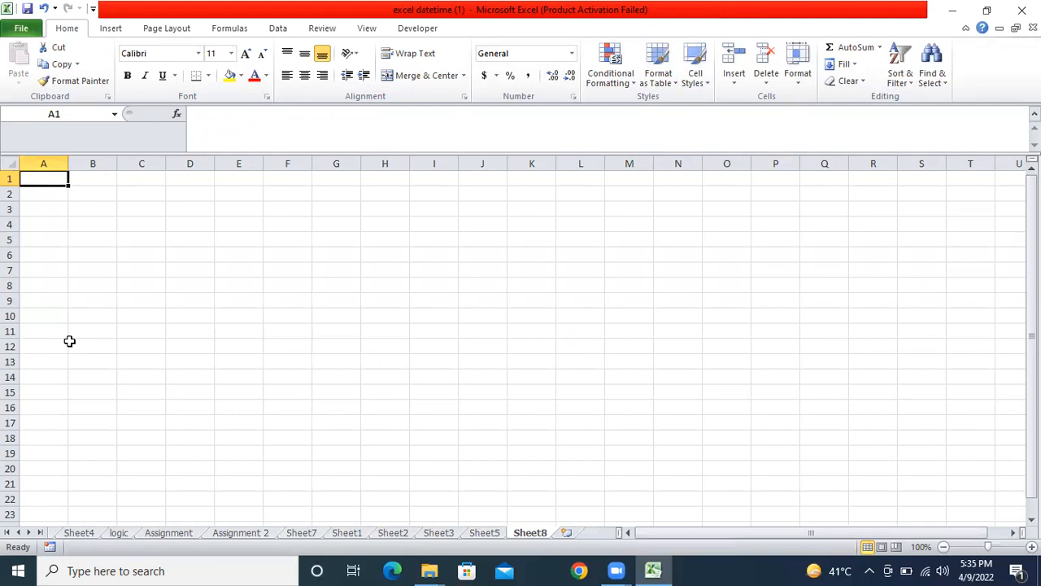
{"action": "type", "text": "Aht"}
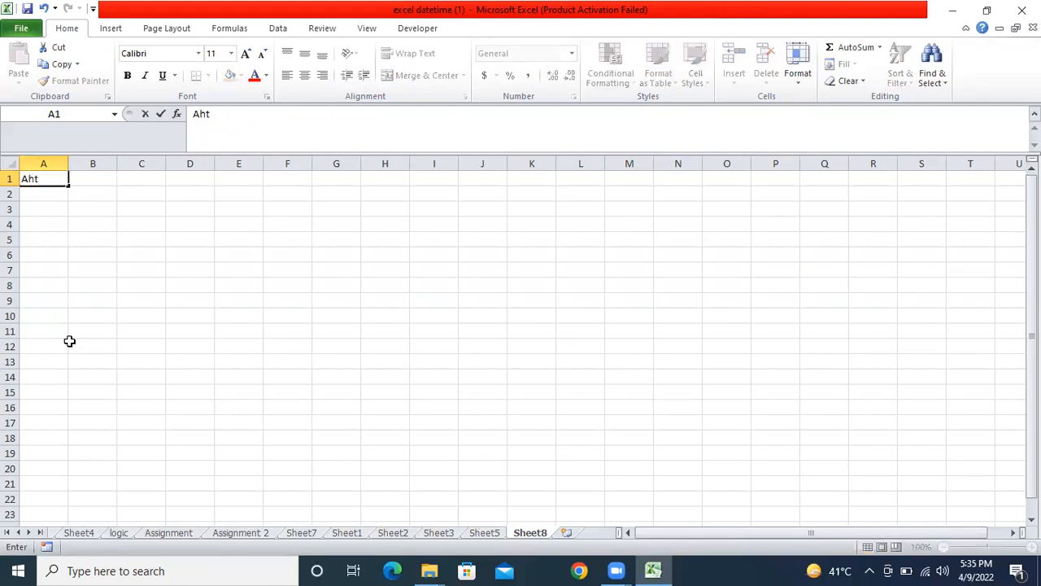
{"action": "key", "text": "Return"}
{"action": "key", "text": "Up"}
{"action": "key", "text": "Right"}
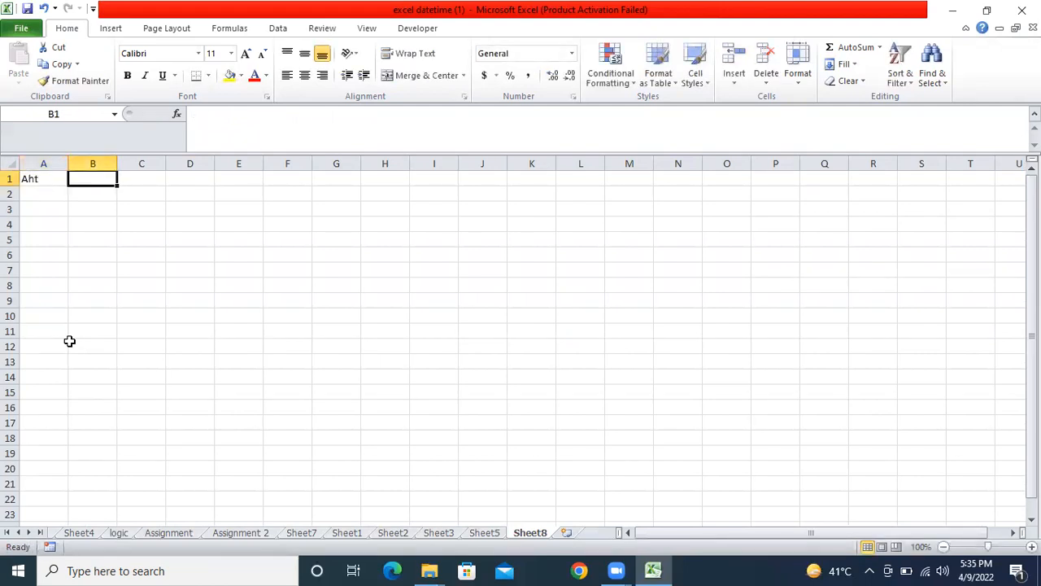
{"action": "type", "text": "talktime/calls"}
{"action": "key", "text": "Return"}
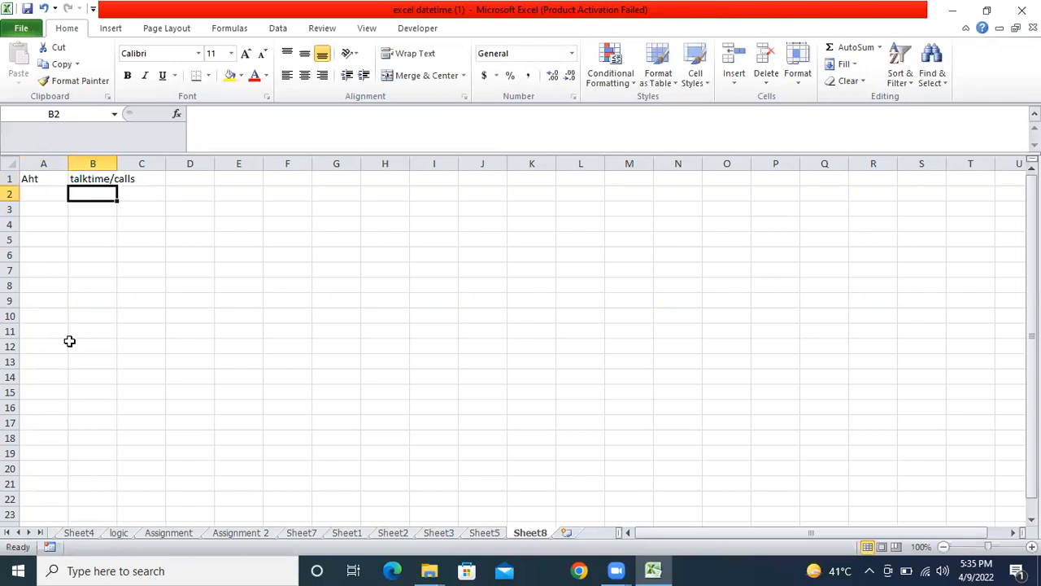
Enter the talktime breakdown =hold time + acw+call time in B3
{"action": "key", "text": "Down"}
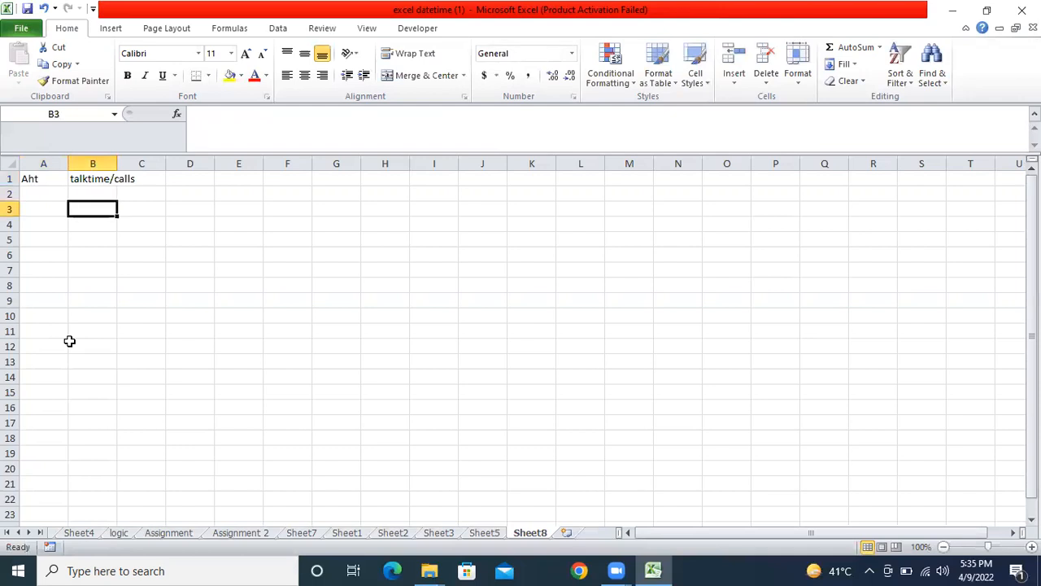
{"action": "type", "text": "="}
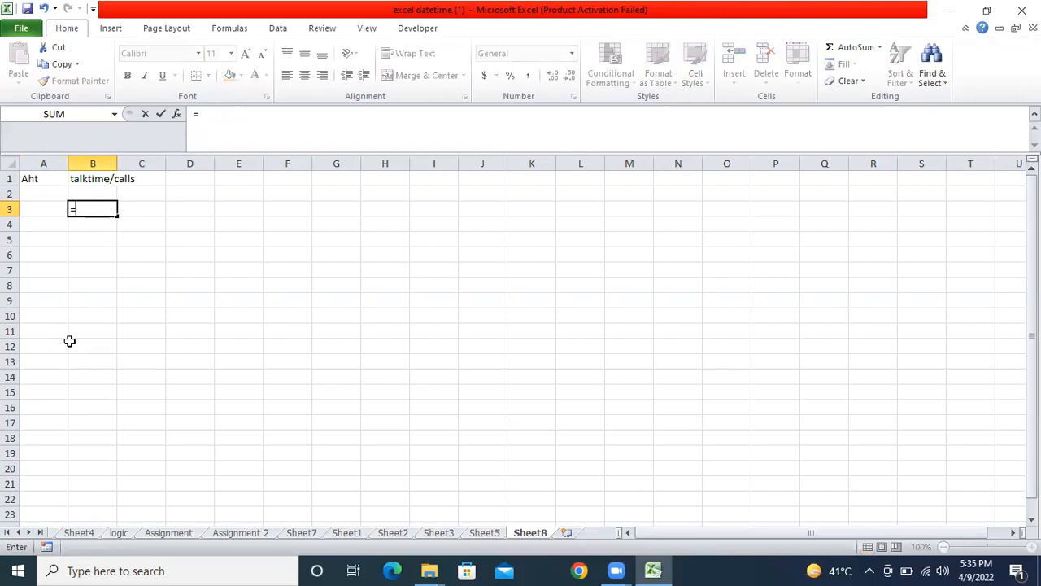
{"action": "type", "text": "hold time +"}
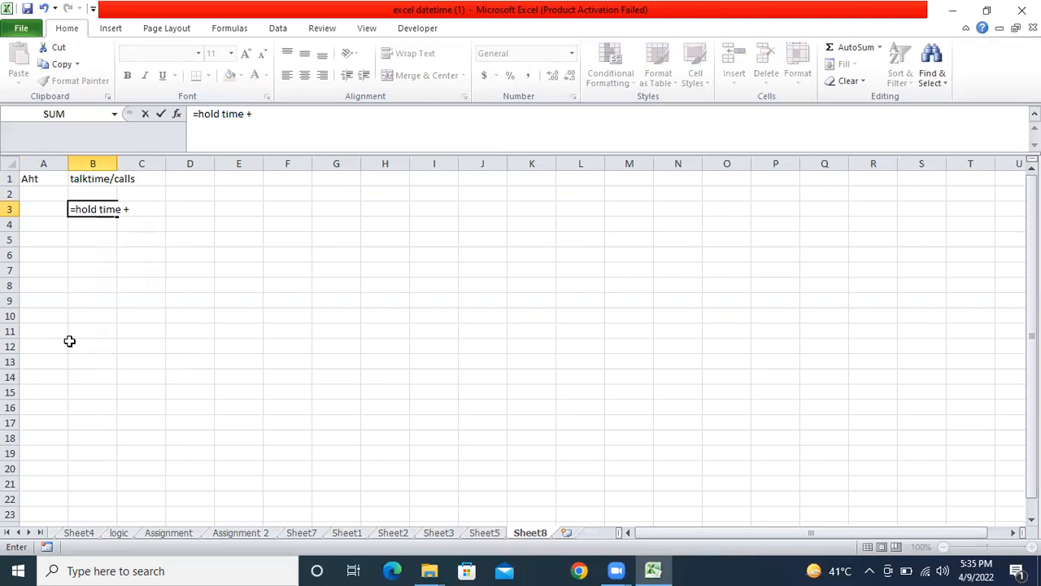
{"action": "type", "text": " acwe+"}
{"action": "key", "text": "BackSpace"}
{"action": "key", "text": "BackSpace"}
{"action": "type", "text": "+call time"}
{"action": "key", "text": "shift+Return"}
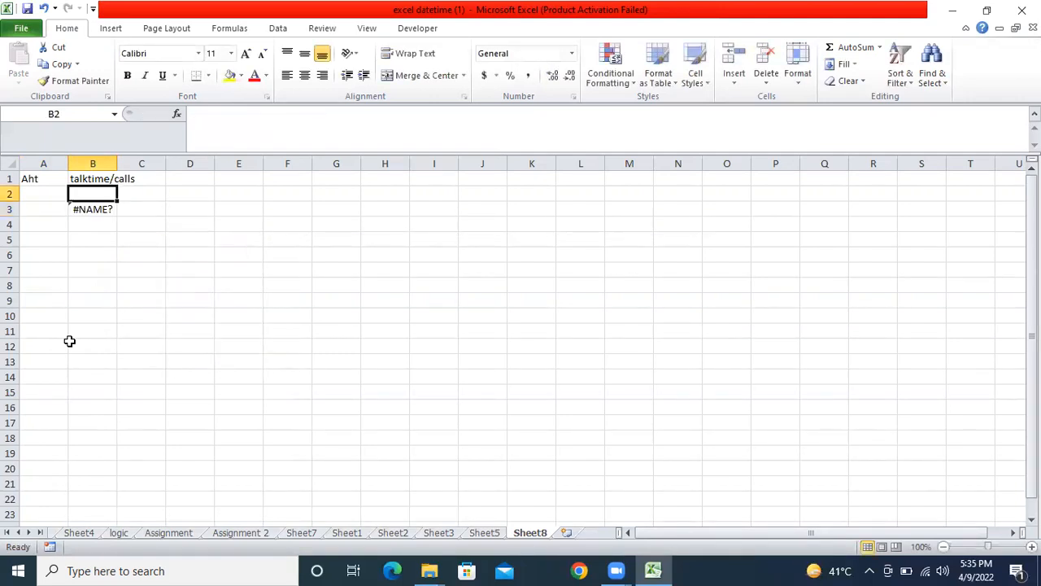
{"action": "key", "text": "Down"}
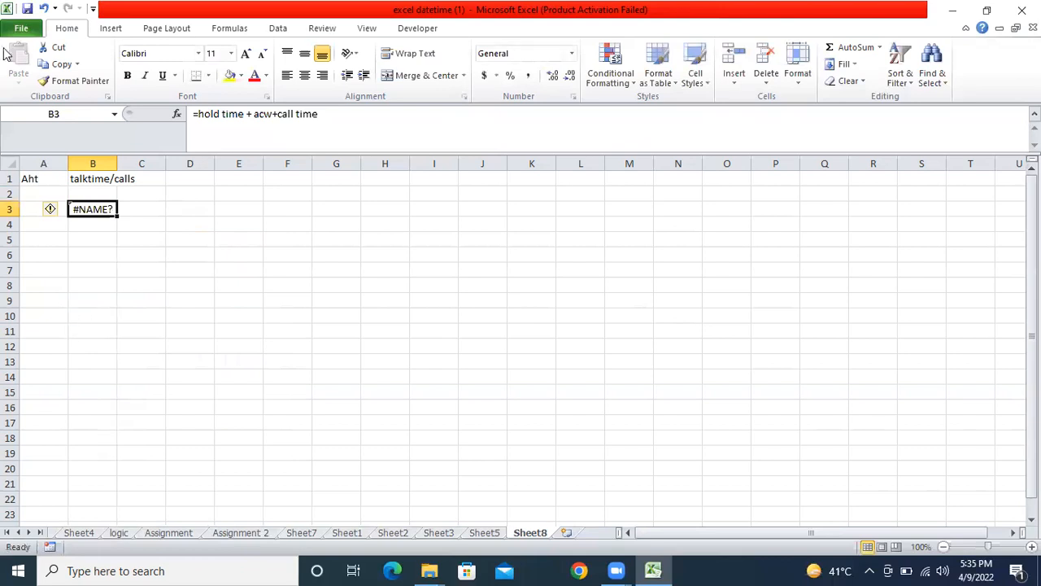
Remove the leading equals sign from B3 to make the entry plain text: hold time + acw+call time
{"action": "left_click", "coordinate": [199, 115]}
{"action": "key", "text": "BackSpace"}
{"action": "key", "text": "Return"}
{"action": "key", "text": "Up"}
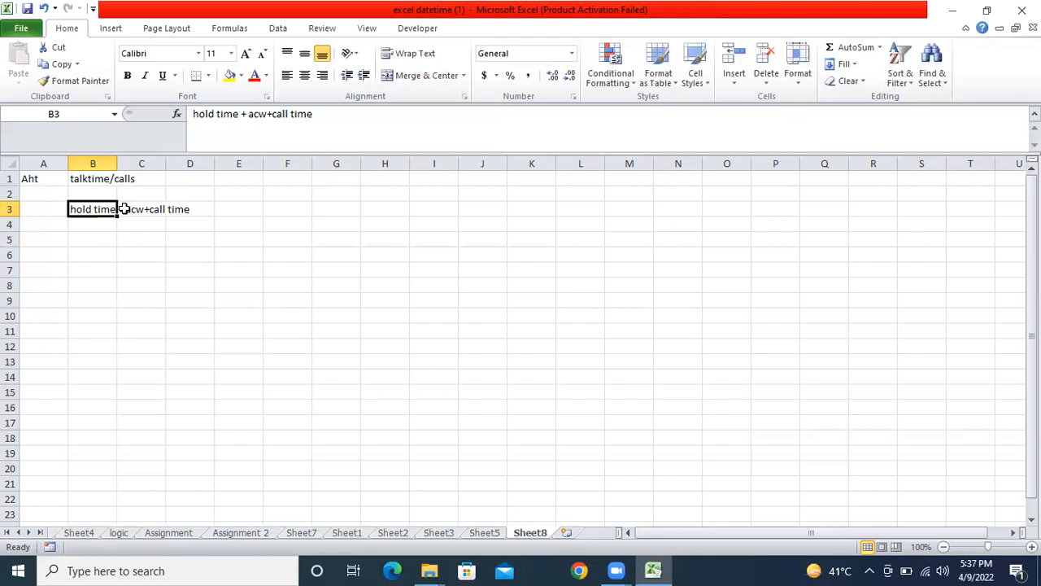
Add the column headers calls in I1 and talktime in J1
{"action": "left_click", "coordinate": [443, 177]}
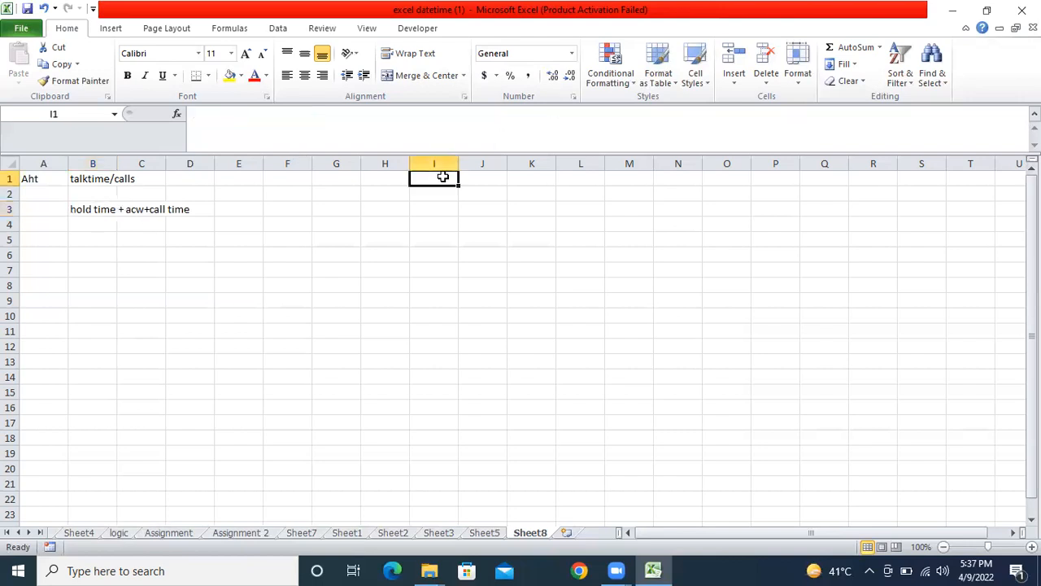
{"action": "type", "text": "calls"}
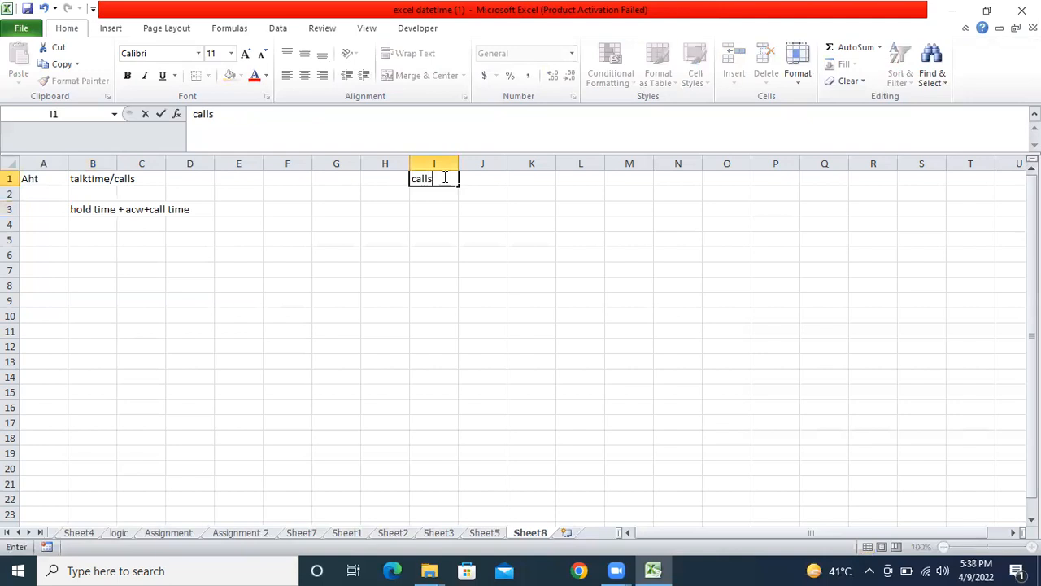
{"action": "key", "text": "Tab"}
{"action": "type", "text": "t"}
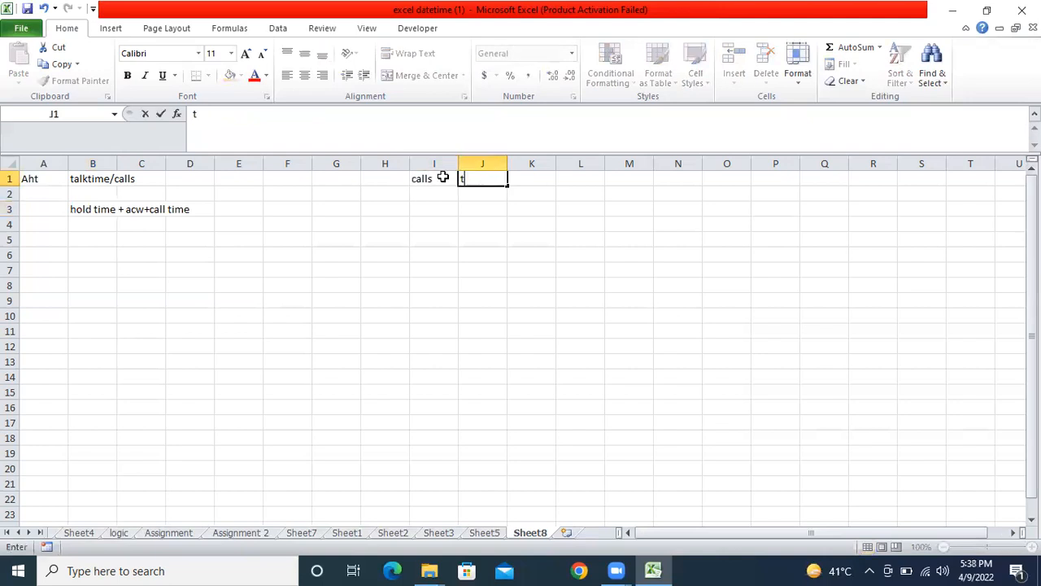
{"action": "type", "text": "alktime"}
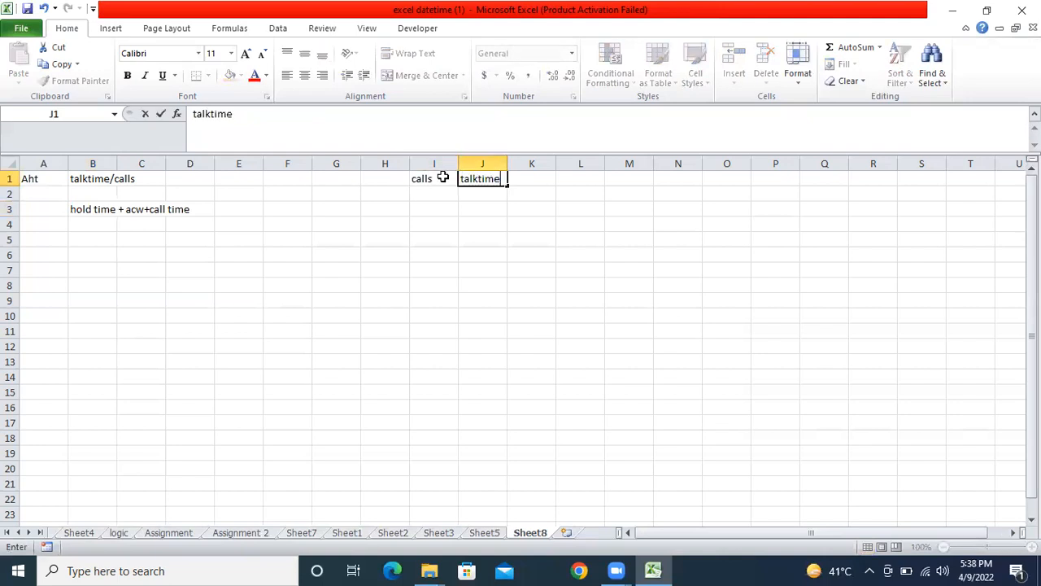
{"action": "key", "text": "Return"}
{"action": "key", "text": "Up"}
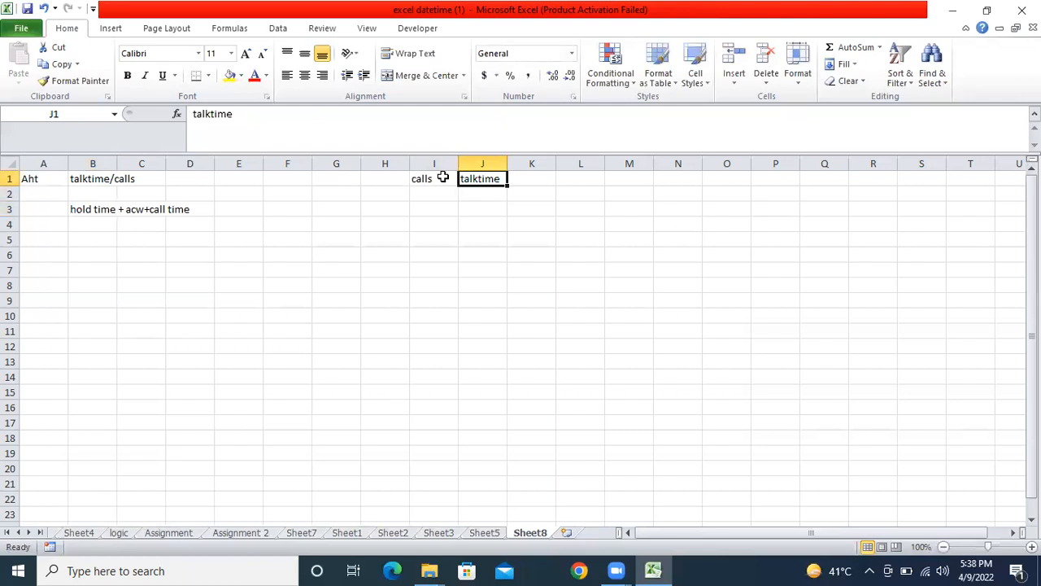
Enter 12 and 13 in I2 and I3, and extend the series down the calls column to row 17
{"action": "left_click", "coordinate": [442, 177]}
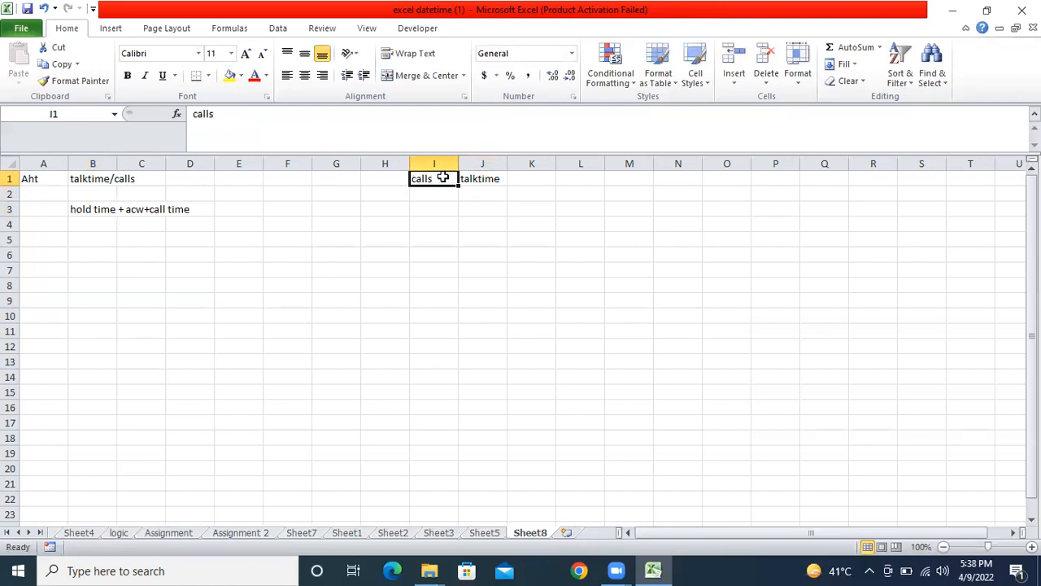
{"action": "key", "text": "Down"}
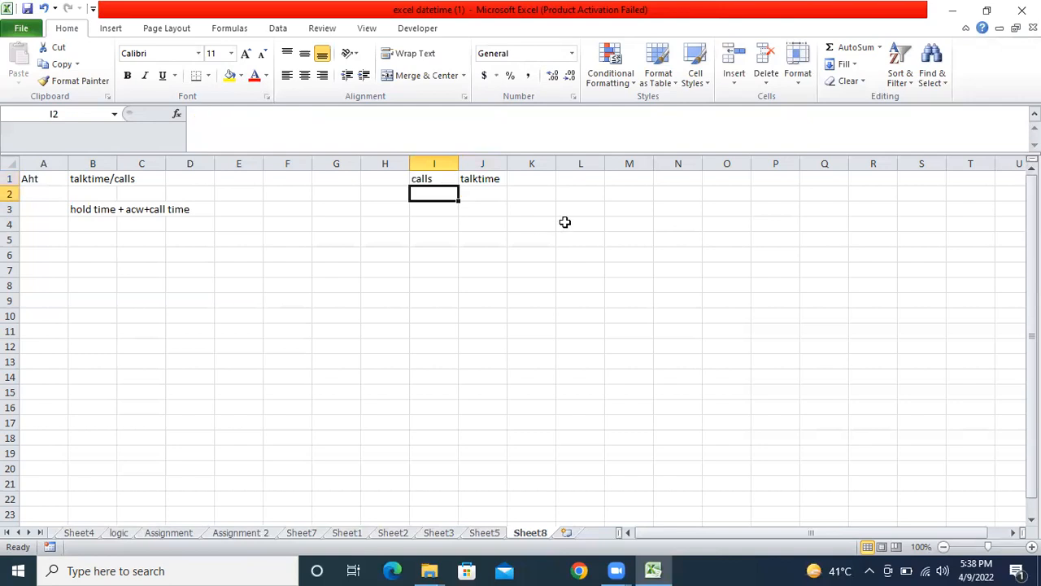
{"action": "type", "text": "12"}
{"action": "key", "text": "Return"}
{"action": "type", "text": "13"}
{"action": "key", "text": "Return"}
{"action": "left_click_drag", "start_coordinate": [450, 200], "coordinate": [449, 212]}
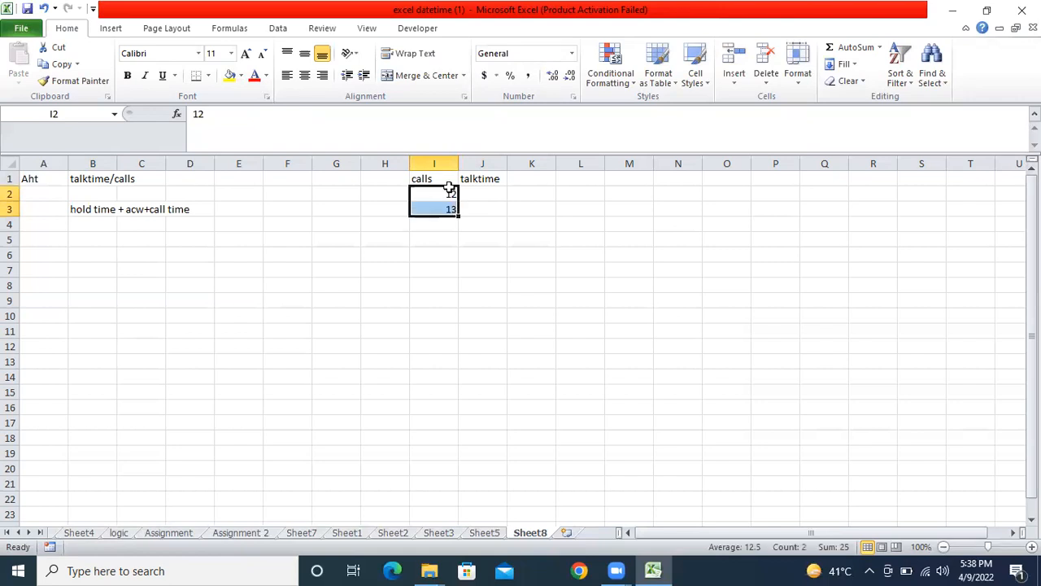
{"action": "left_click_drag", "start_coordinate": [460, 216], "coordinate": [420, 437]}
Replace the calls values in I9 and I13 with 0
{"action": "left_click", "coordinate": [418, 301]}
{"action": "type", "text": "0"}
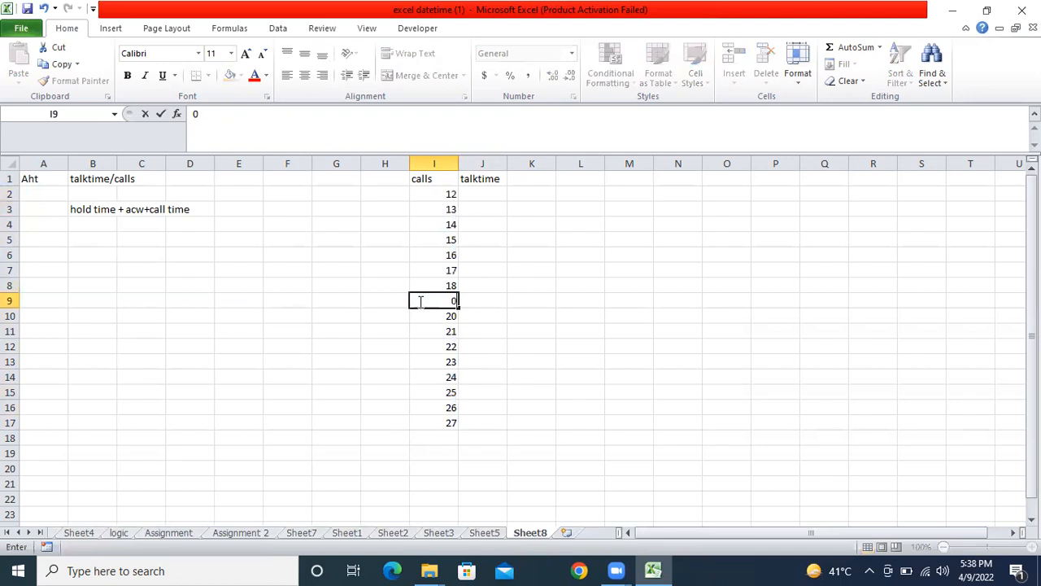
{"action": "key", "text": "Return"}
{"action": "key", "text": "Return"}
{"action": "key", "text": "Return"}
{"action": "key", "text": "Return"}
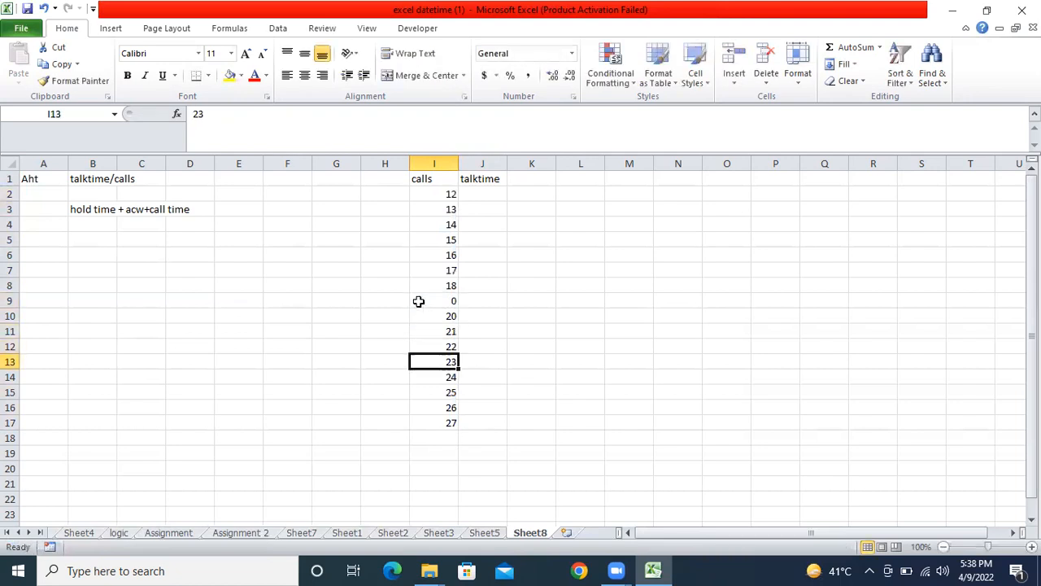
{"action": "type", "text": "0"}
{"action": "key", "text": "Up"}
{"action": "key", "text": "Up"}
{"action": "key", "text": "Up"}
{"action": "key", "text": "Up"}
{"action": "key", "text": "Up"}
{"action": "key", "text": "Up"}
{"action": "key", "text": "Up"}
{"action": "key", "text": "Up"}
{"action": "key", "text": "Up"}
{"action": "key", "text": "Up"}
{"action": "key", "text": "Up"}
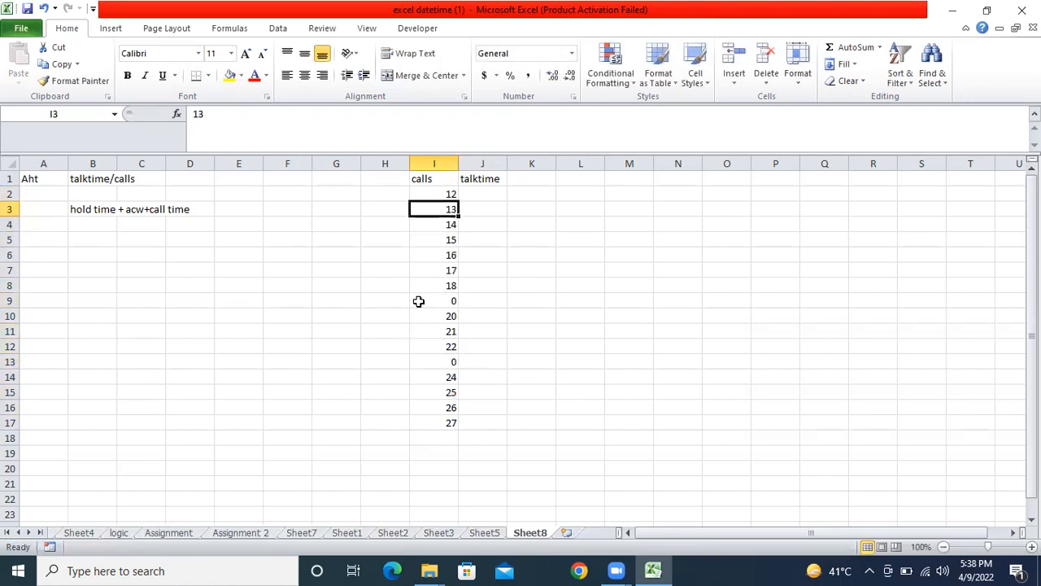
Enter 120 as the first talktime value in J2
{"action": "key", "text": "Right"}
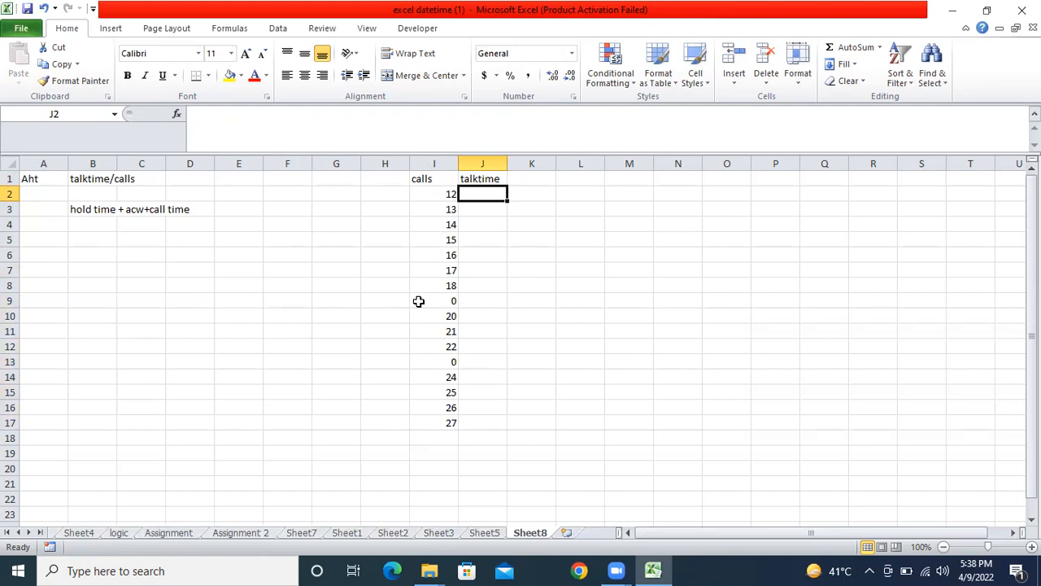
{"action": "type", "text": "120"}
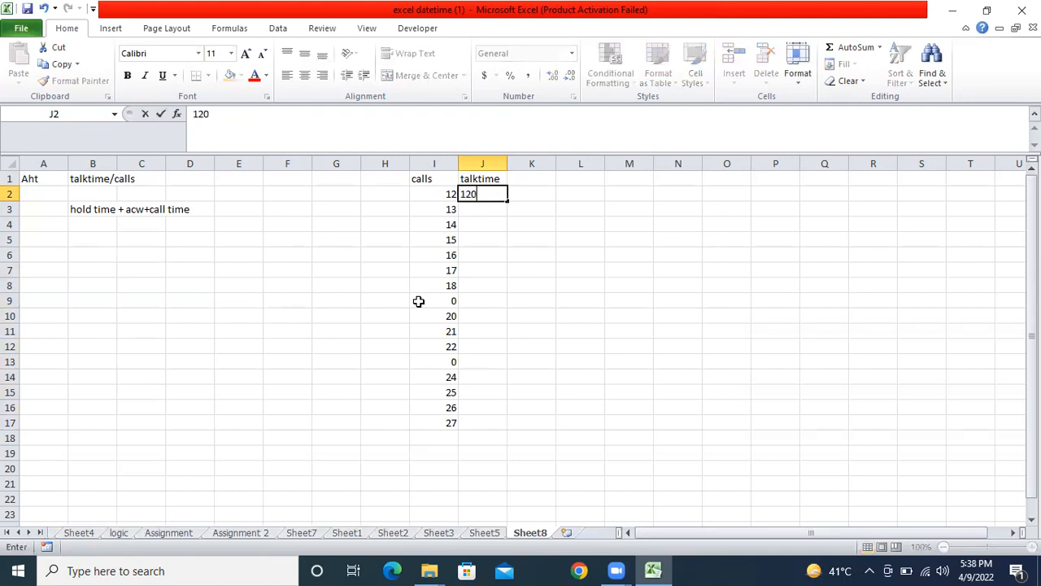
{"action": "key", "text": "Return"}
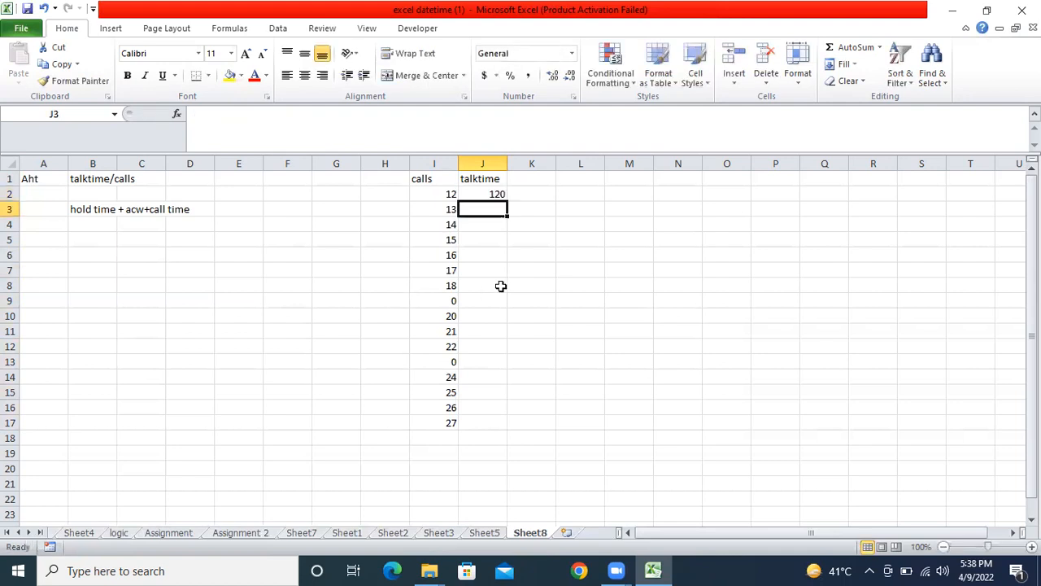
Change the J1 header to talktime (min) and fit column J's width to its contents
{"action": "left_click", "coordinate": [477, 179]}
{"action": "left_click", "coordinate": [297, 116]}
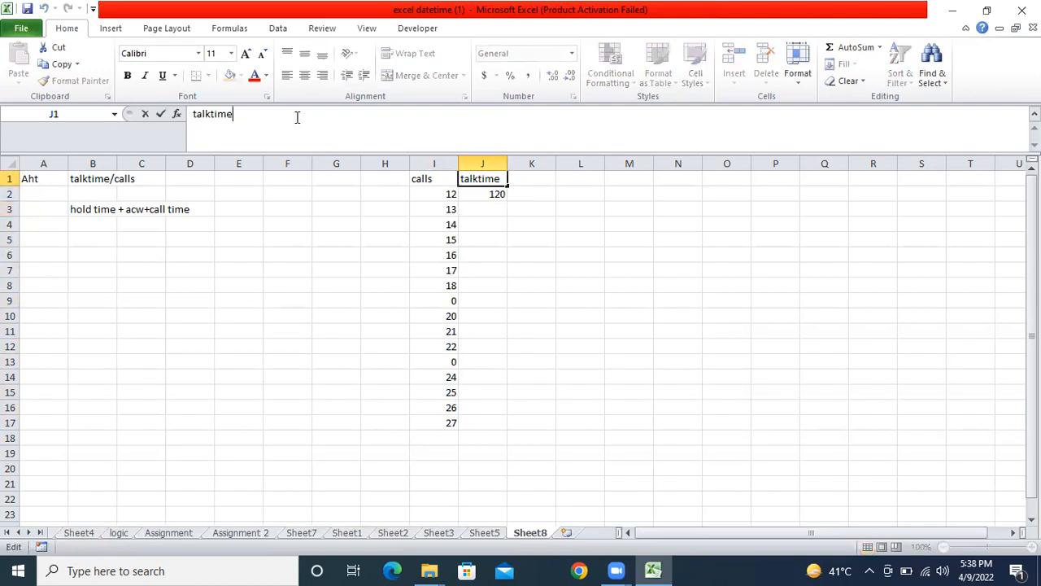
{"action": "type", "text": "(min)"}
{"action": "key", "text": "Return"}
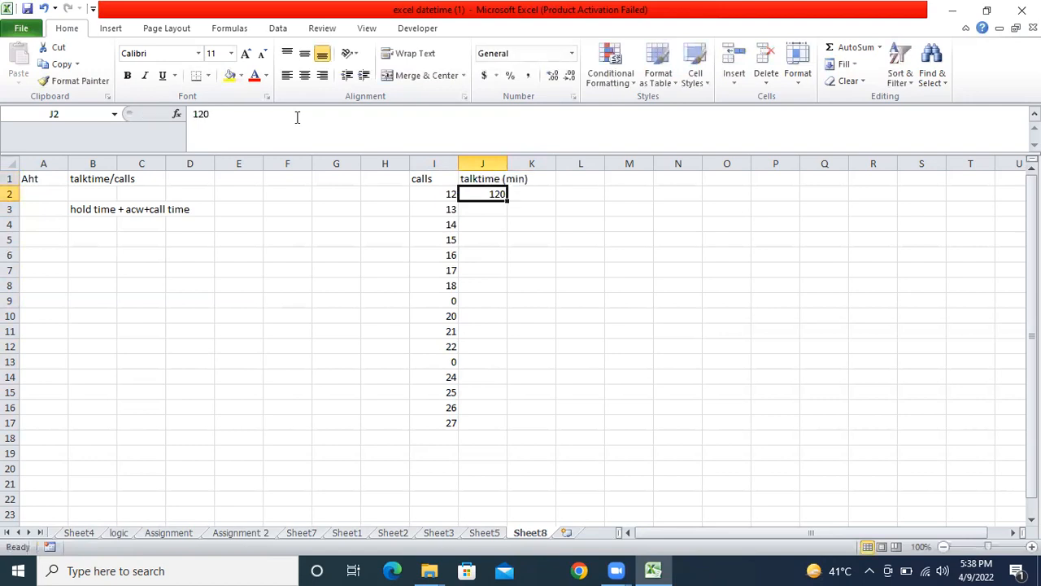
{"action": "double_click", "coordinate": [507, 164]}
Enter 125 in J3 and extend the series from J2:J3 down the talktime column to row 17
{"action": "left_click", "coordinate": [488, 213]}
{"action": "type", "text": "1"}
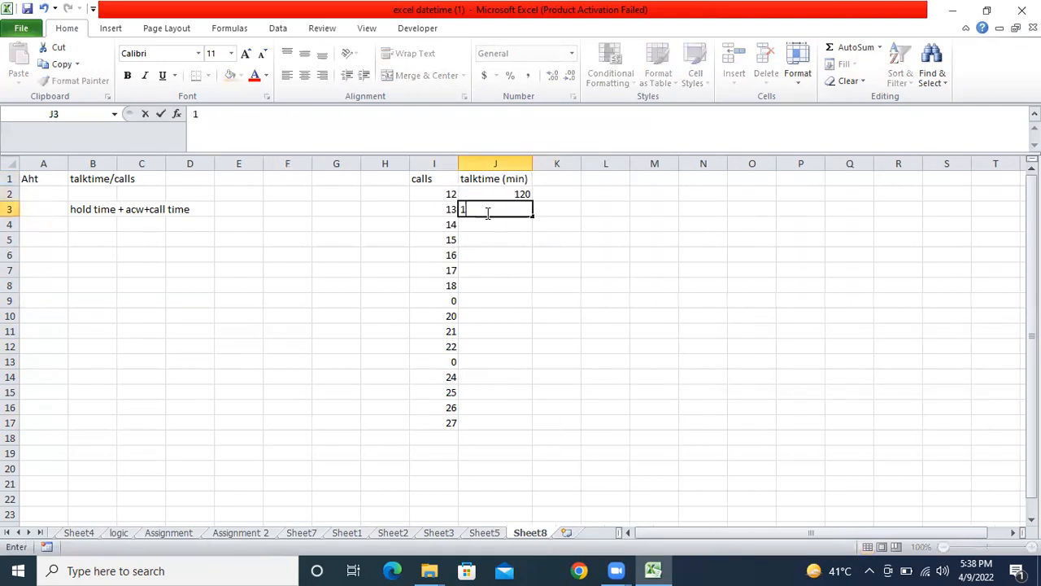
{"action": "type", "text": "25"}
{"action": "key", "text": "Return"}
{"action": "left_click_drag", "start_coordinate": [486, 196], "coordinate": [529, 425]}
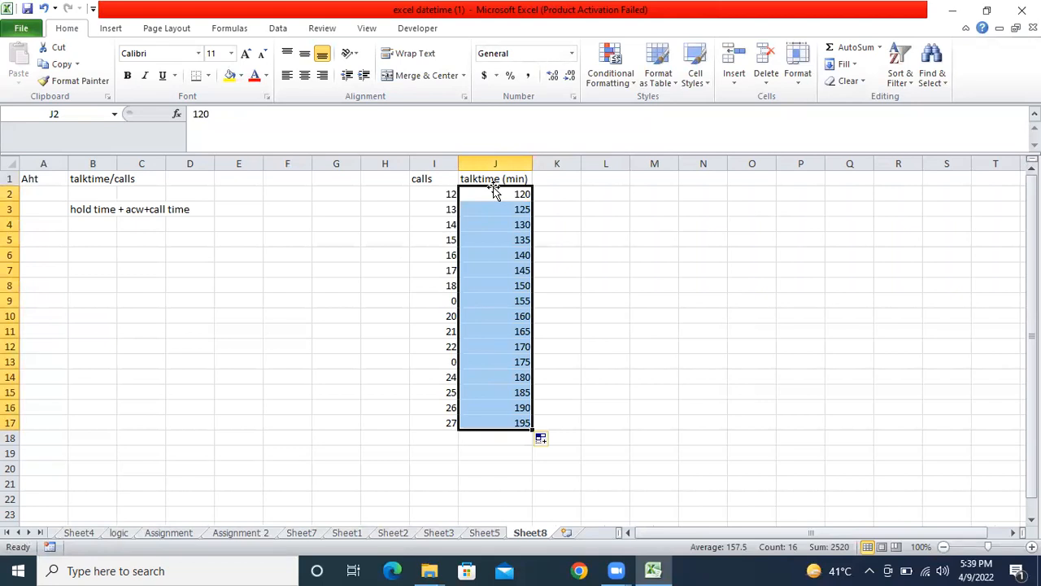
Add the header talktime (excel) in K1 and fit column K's width to its contents
{"action": "left_click", "coordinate": [545, 182]}
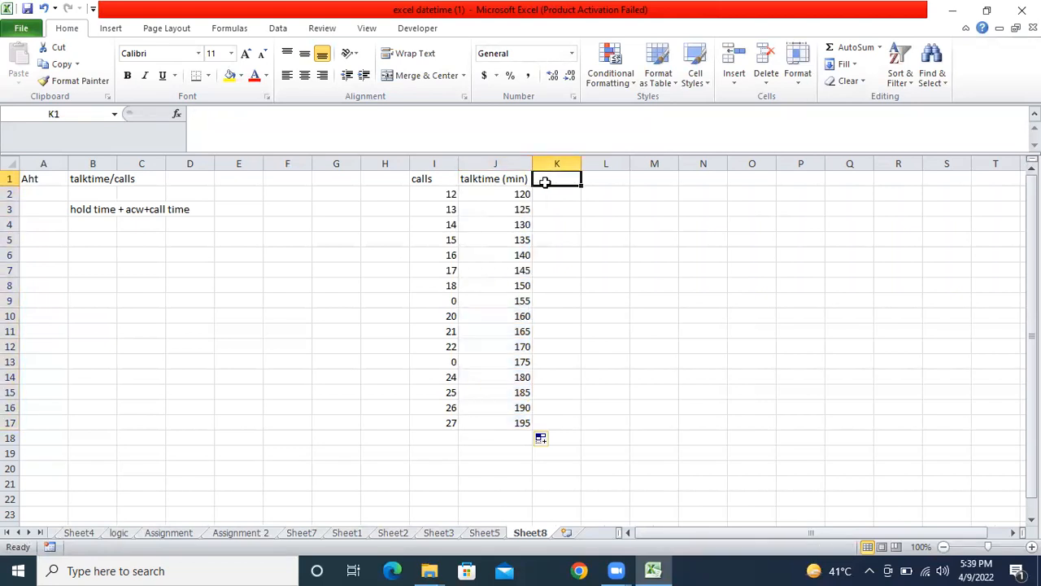
{"action": "type", "text": "talktime "}
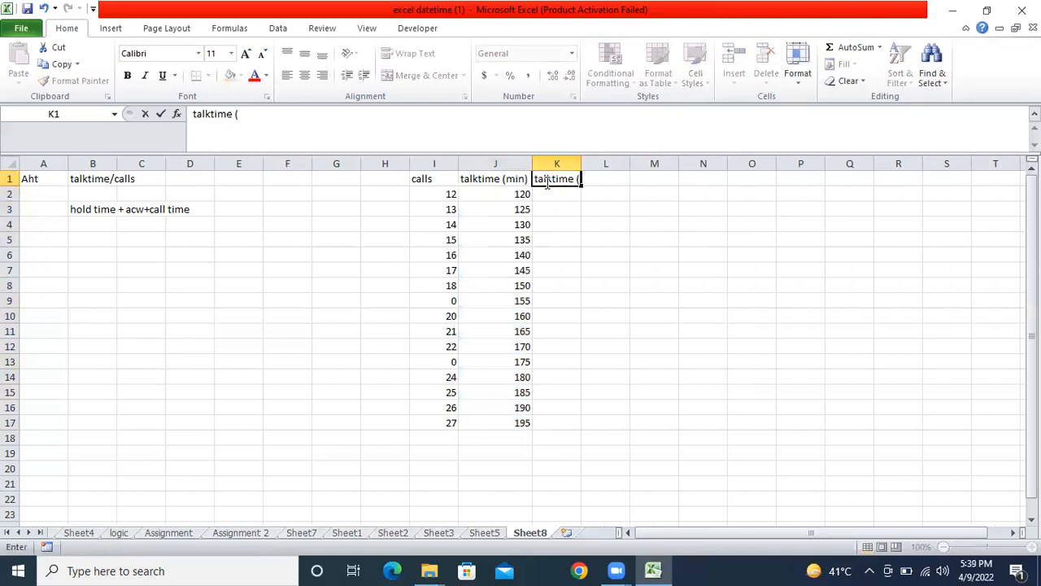
{"action": "type", "text": "(excel"}
{"action": "key", "text": "Return"}
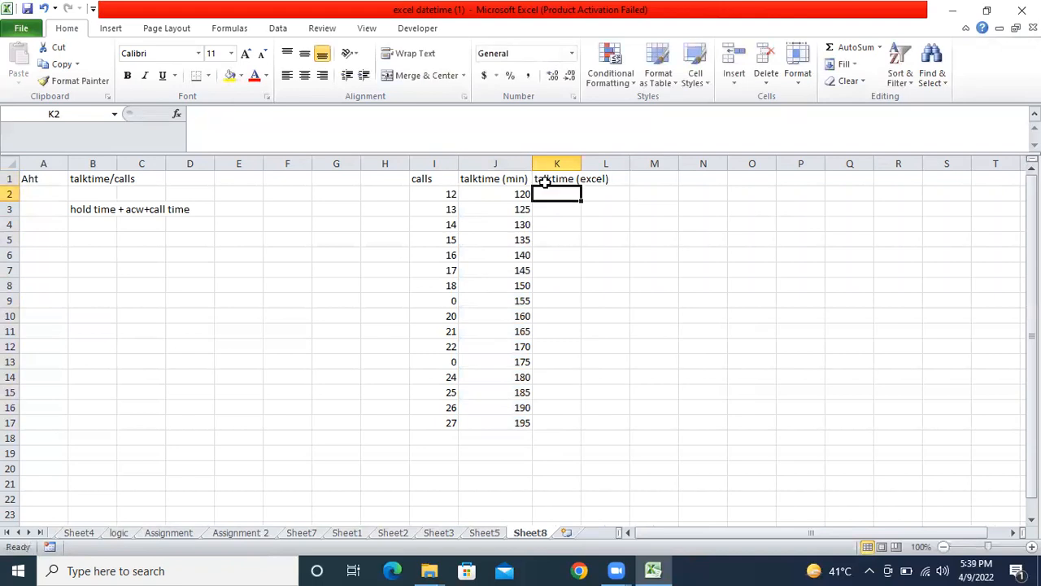
{"action": "double_click", "coordinate": [581, 160]}
Convert the talktime minutes to Excel time with =J2/(24*60) in K2 and fill the formula down to row 17
{"action": "type", "text": "="}
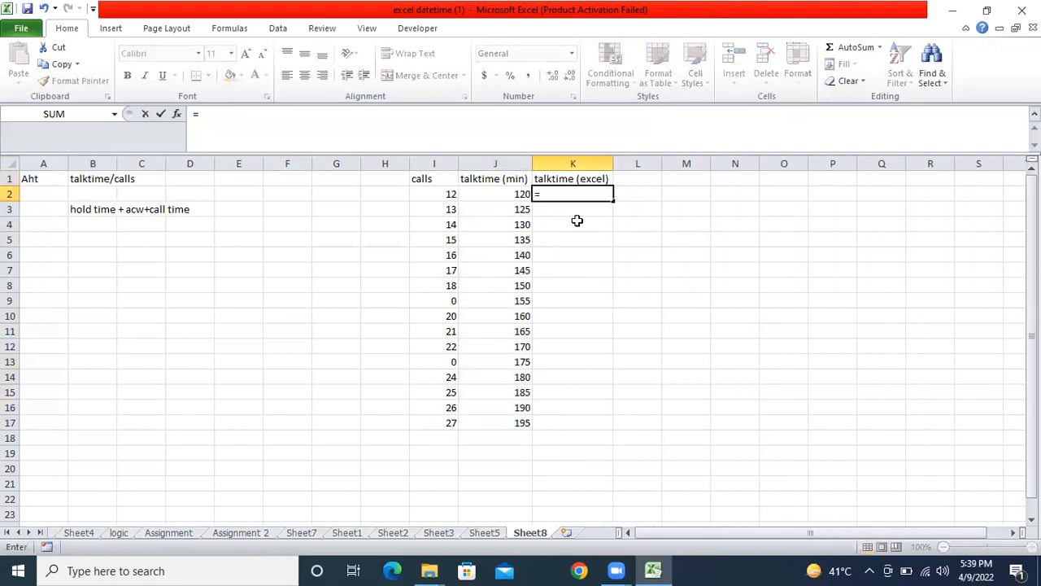
{"action": "left_click", "coordinate": [490, 192]}
{"action": "type", "text": "/"}
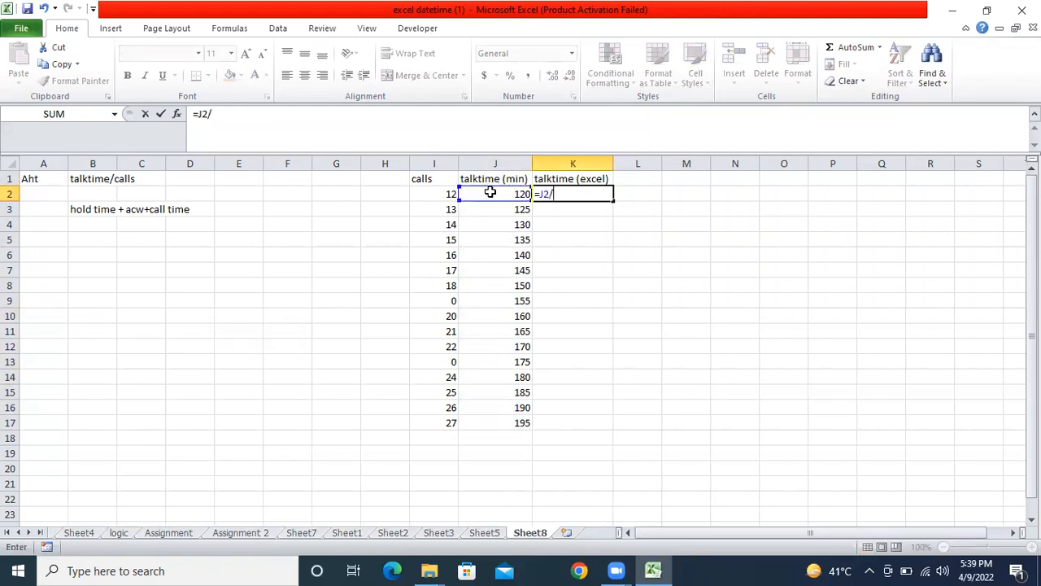
{"action": "type", "text": "24*60)"}
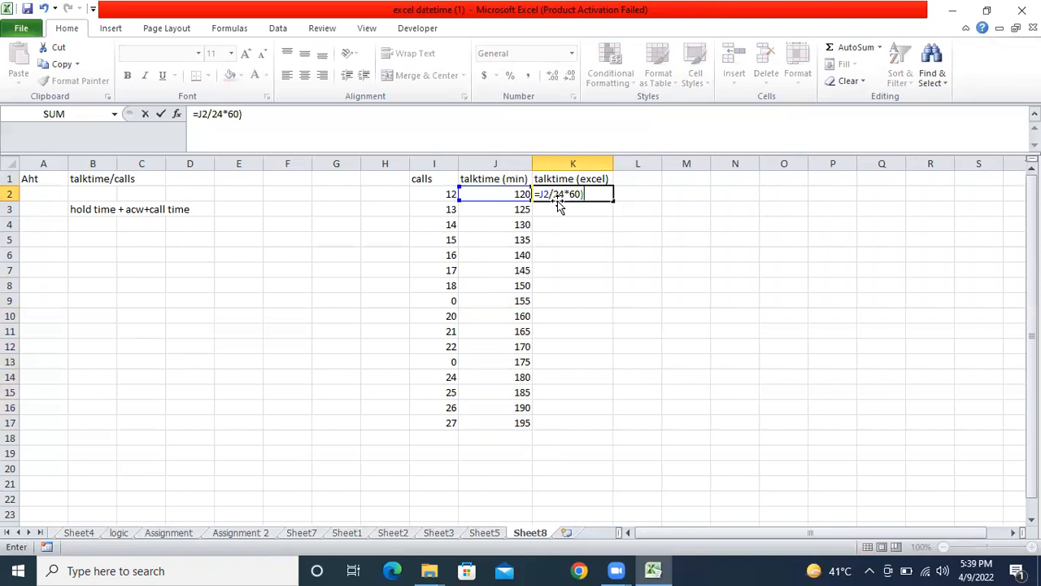
{"action": "key", "text": "Return"}
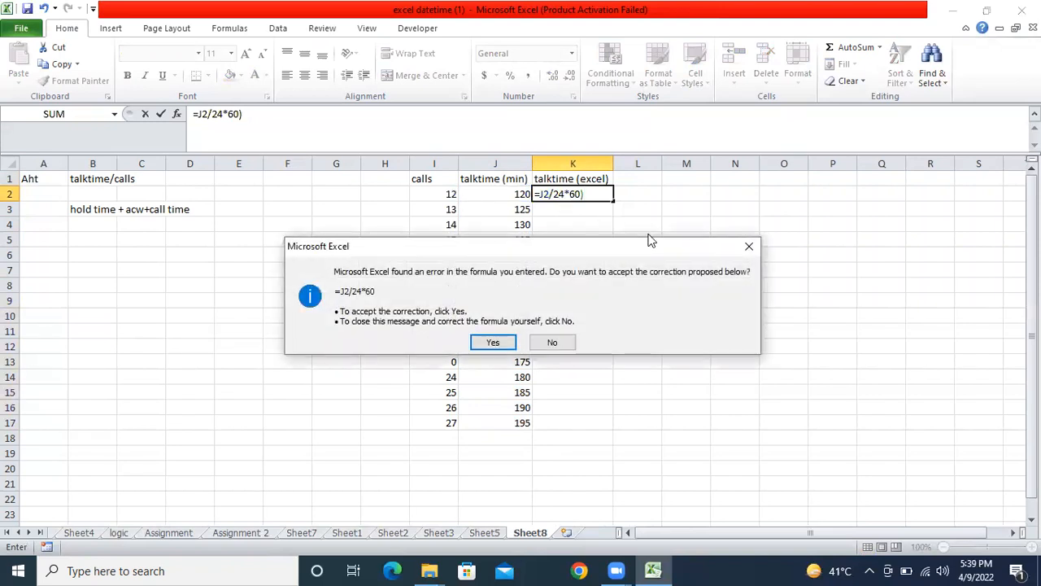
{"action": "left_click", "coordinate": [746, 241]}
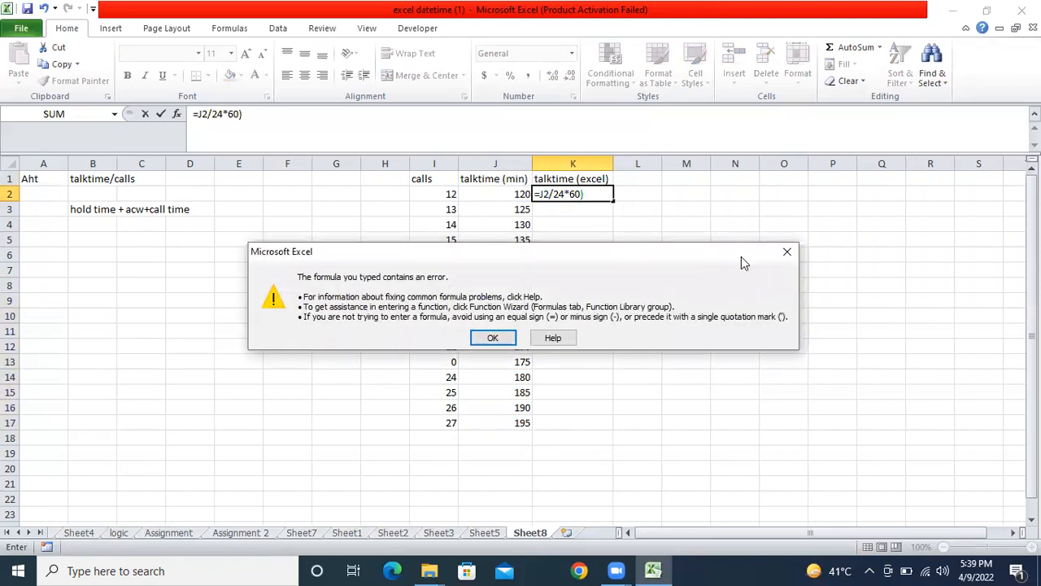
{"action": "left_click", "coordinate": [786, 252]}
{"action": "left_click", "coordinate": [553, 194]}
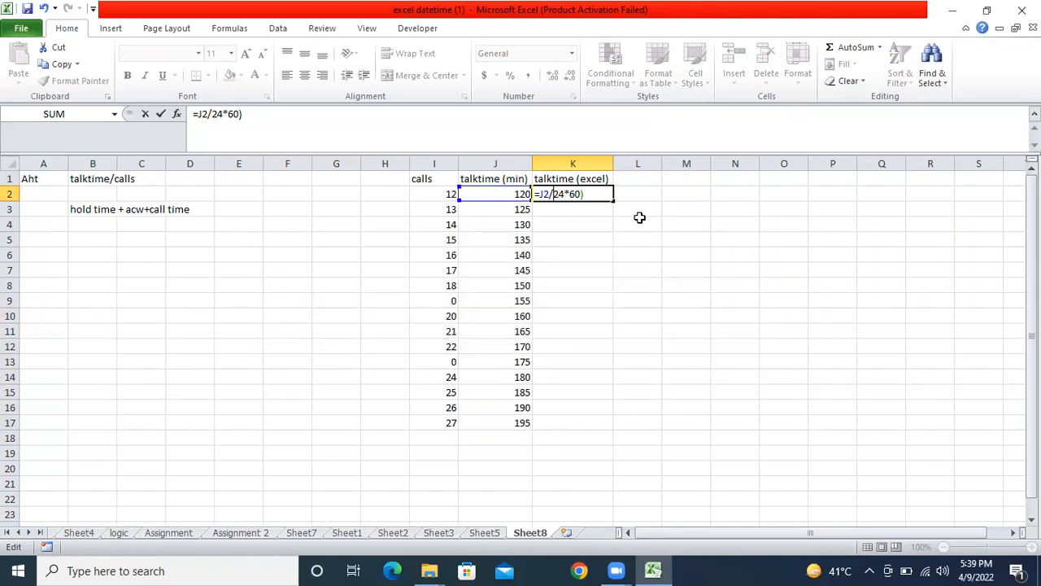
{"action": "type", "text": "("}
{"action": "key", "text": "Return"}
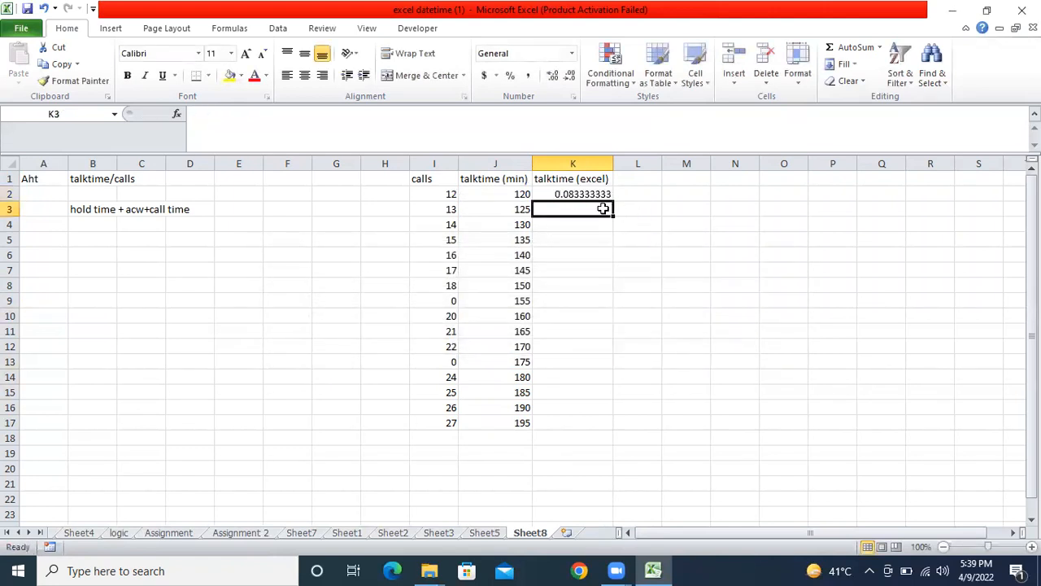
{"action": "left_click", "coordinate": [579, 194]}
{"action": "double_click", "coordinate": [613, 201]}
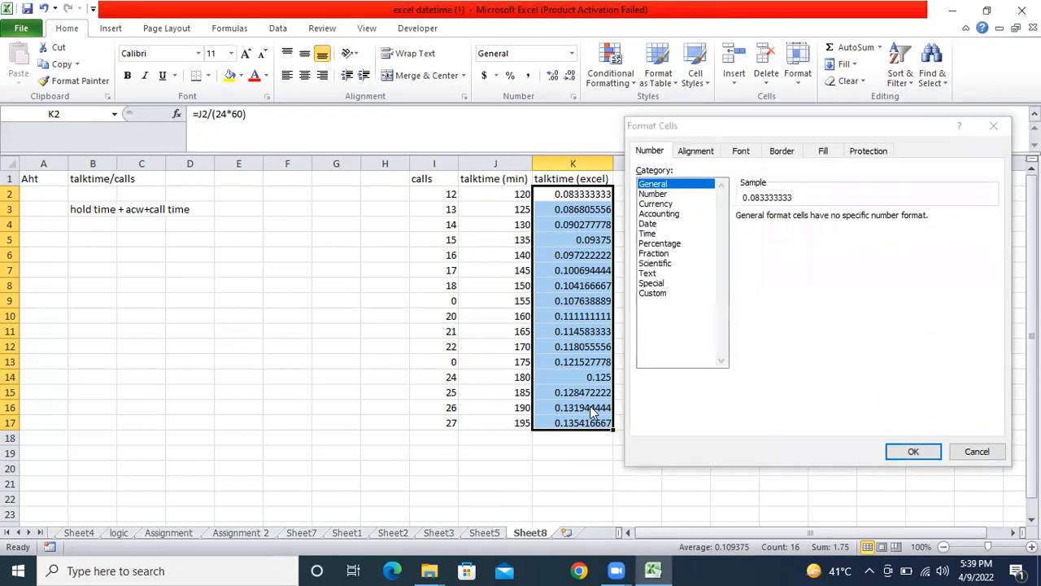
Format the talktime (excel) values in K2:K17 as Time with the 37:30:55 type
{"action": "left_click", "coordinate": [679, 224]}
{"action": "left_click", "coordinate": [677, 233]}
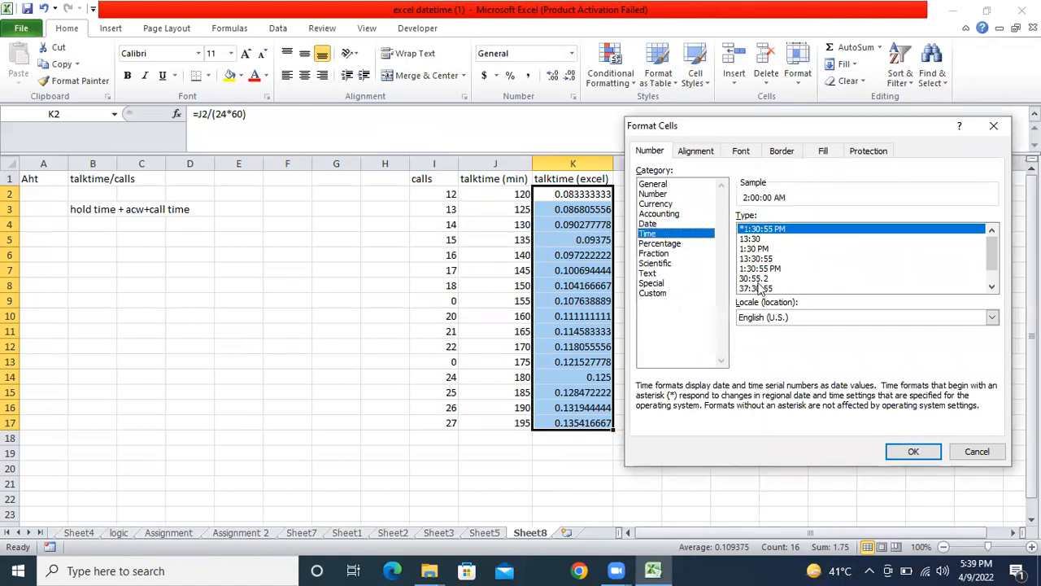
{"action": "left_click", "coordinate": [761, 289]}
{"action": "left_click", "coordinate": [913, 452]}
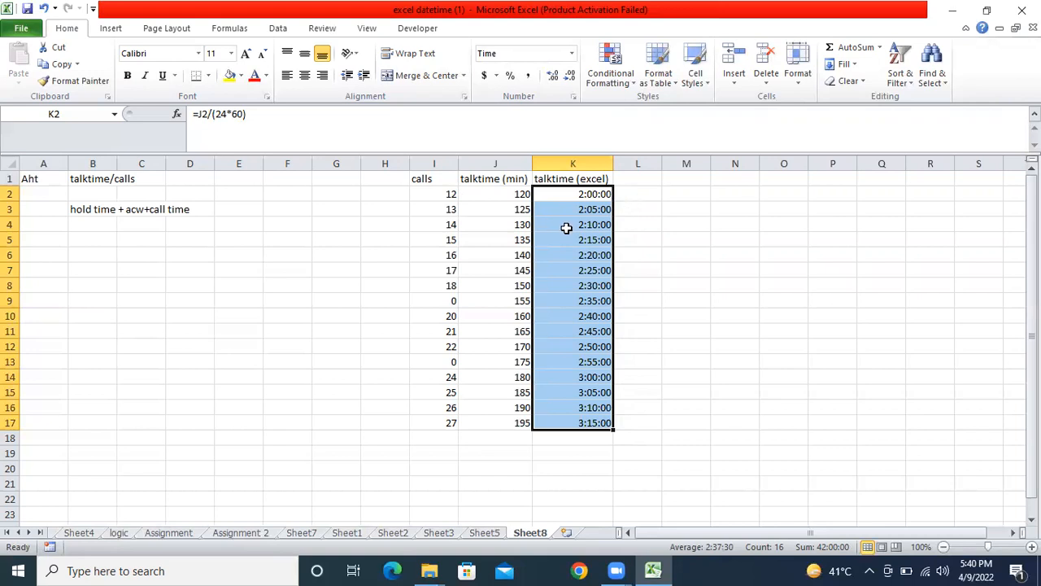
Calculate the first row's average handling time in L2 with =K2/I2
{"action": "left_click", "coordinate": [636, 198]}
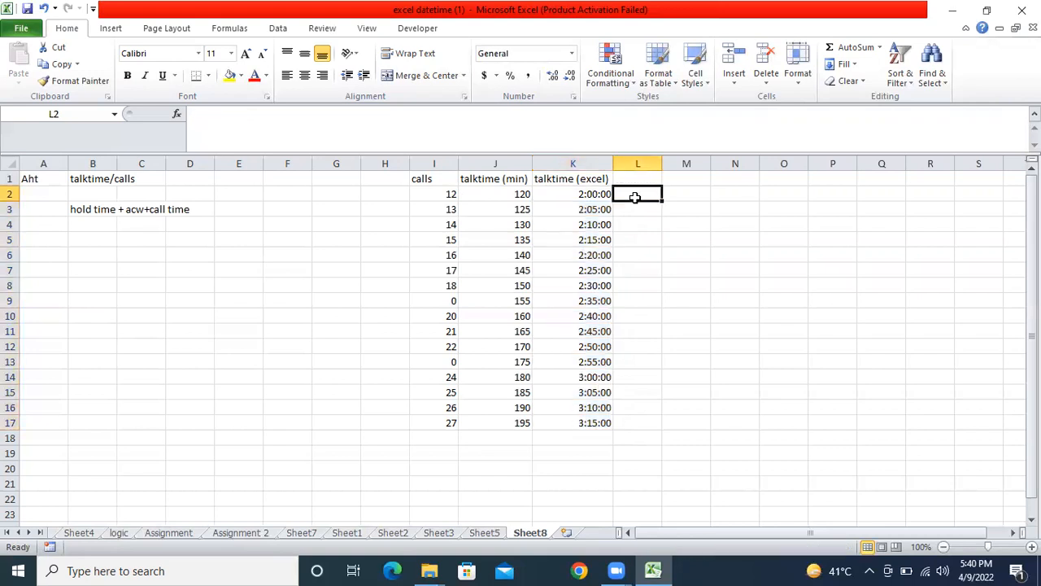
{"action": "type", "text": "="}
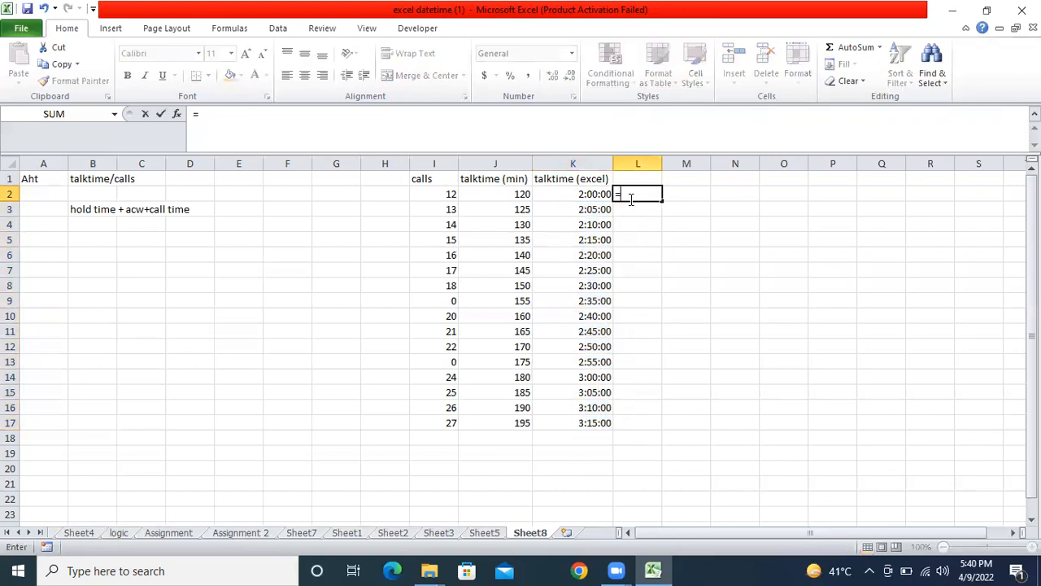
{"action": "left_click", "coordinate": [555, 195]}
{"action": "type", "text": "/"}
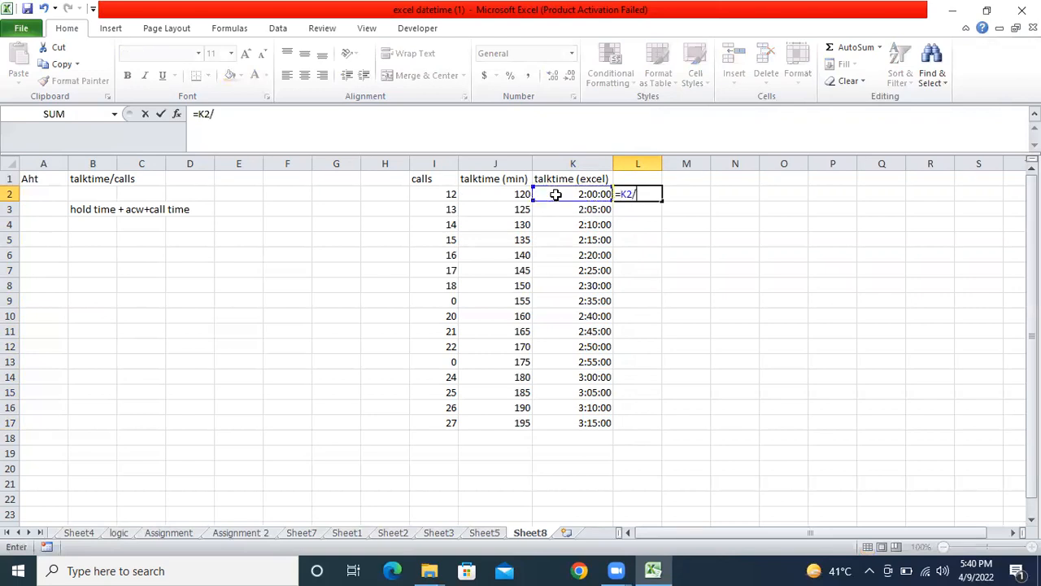
{"action": "left_click", "coordinate": [432, 196]}
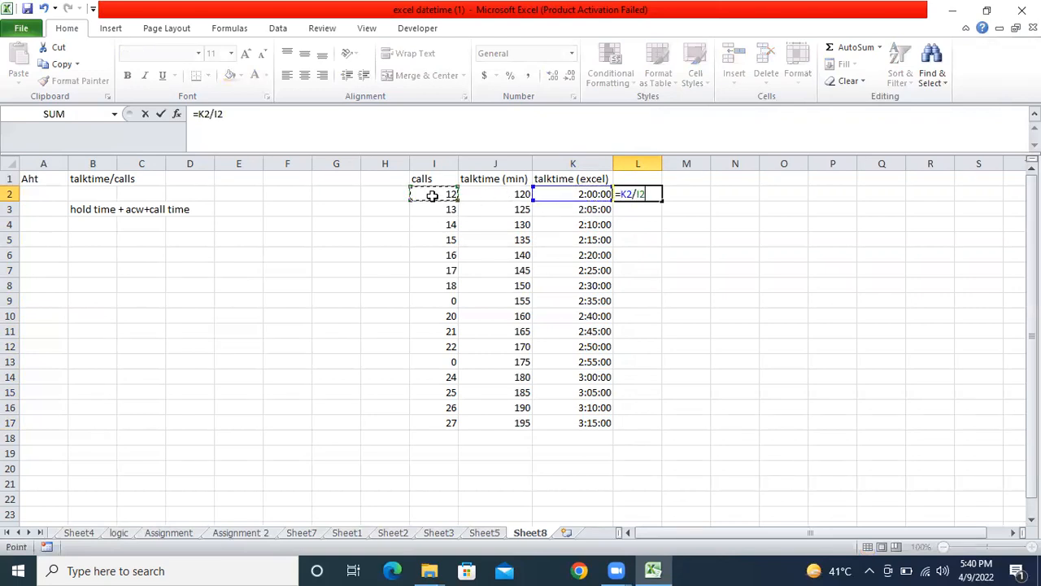
{"action": "key", "text": "Return"}
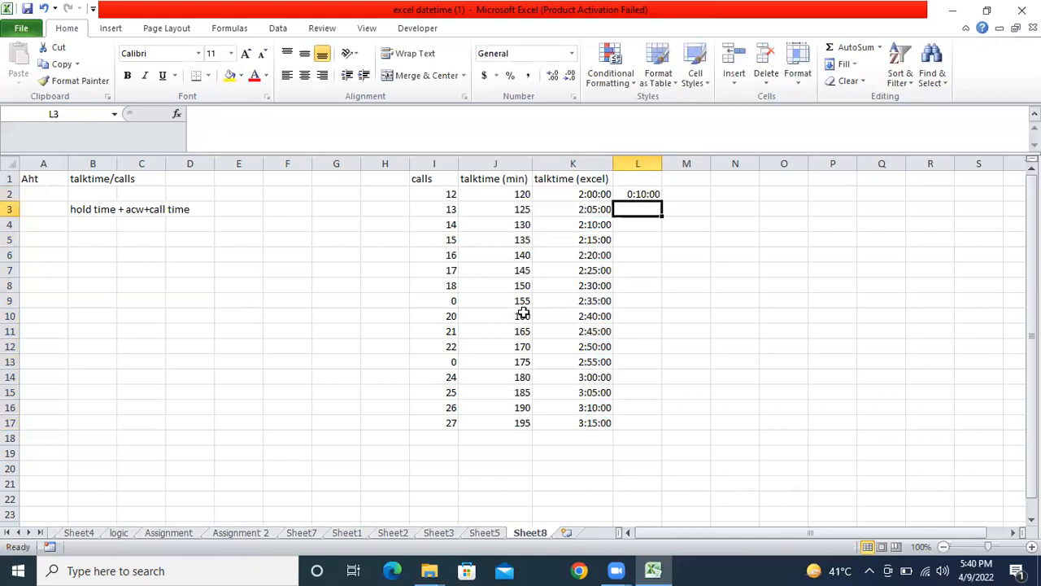
Set the talktime minutes to 0 in J9 and J13, the rows with zero calls
{"action": "left_click", "coordinate": [516, 301]}
{"action": "type", "text": "0"}
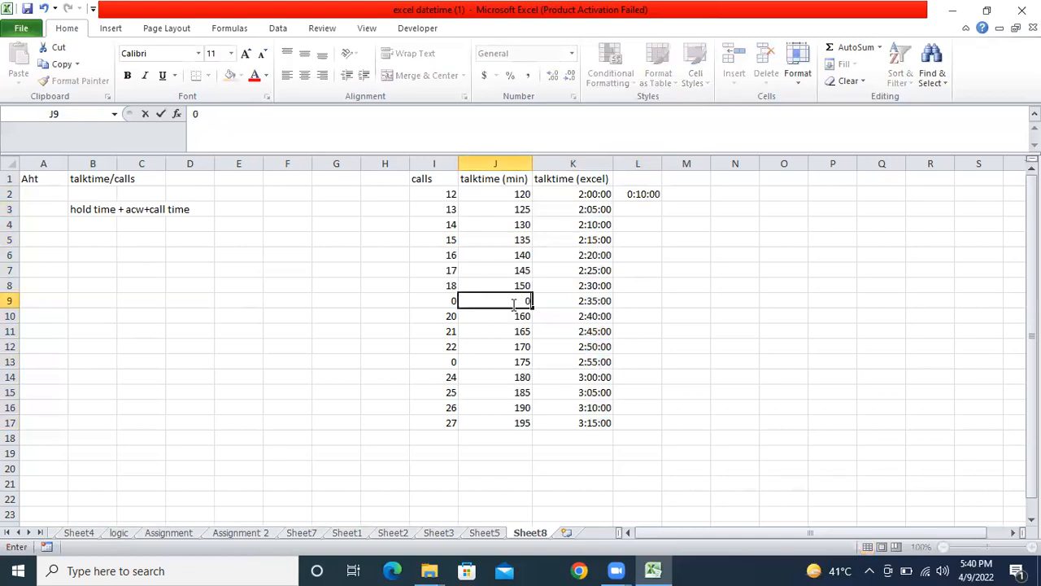
{"action": "left_click", "coordinate": [481, 365]}
{"action": "type", "text": "0"}
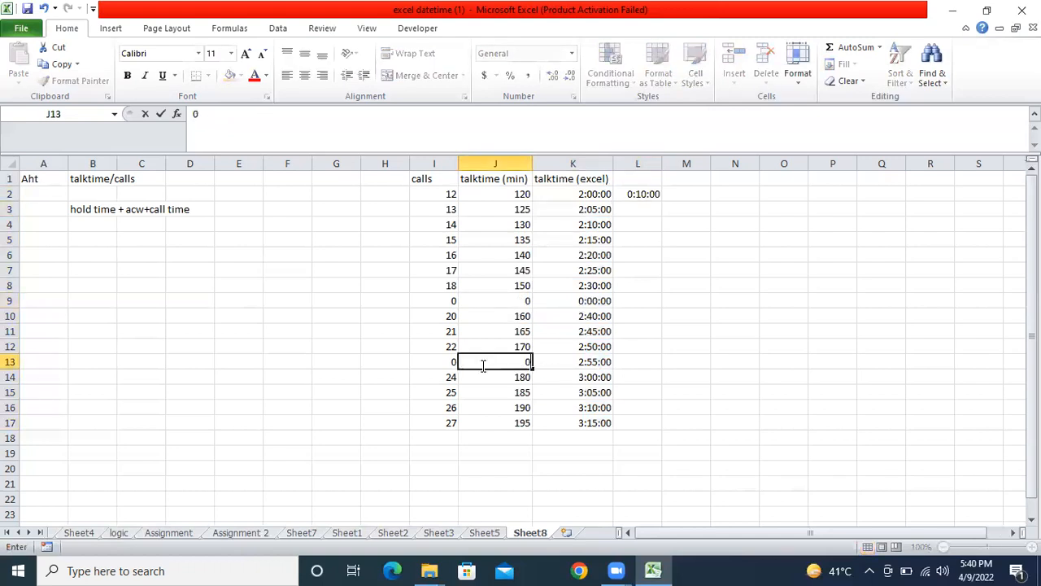
{"action": "left_click", "coordinate": [894, 436]}
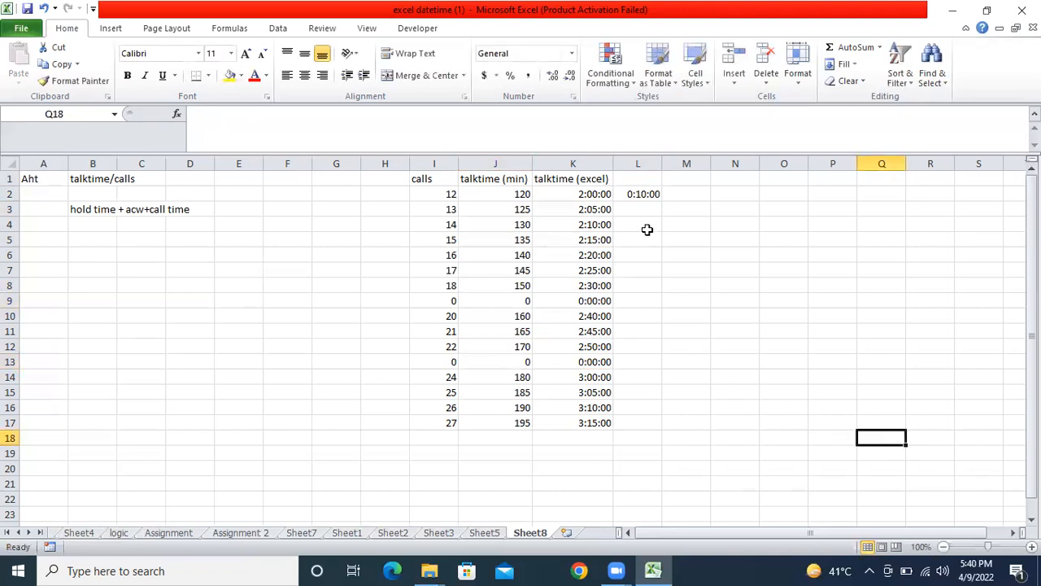
Fill the L2 formula down to row 17 and add the header aht in L1
{"action": "left_click", "coordinate": [641, 195]}
{"action": "double_click", "coordinate": [663, 199]}
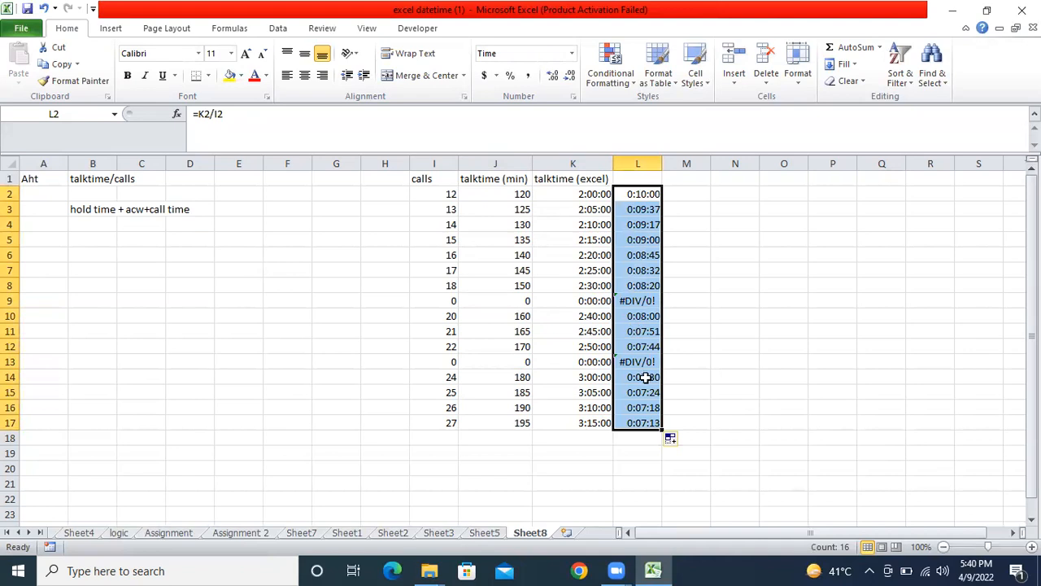
{"action": "left_click", "coordinate": [631, 179]}
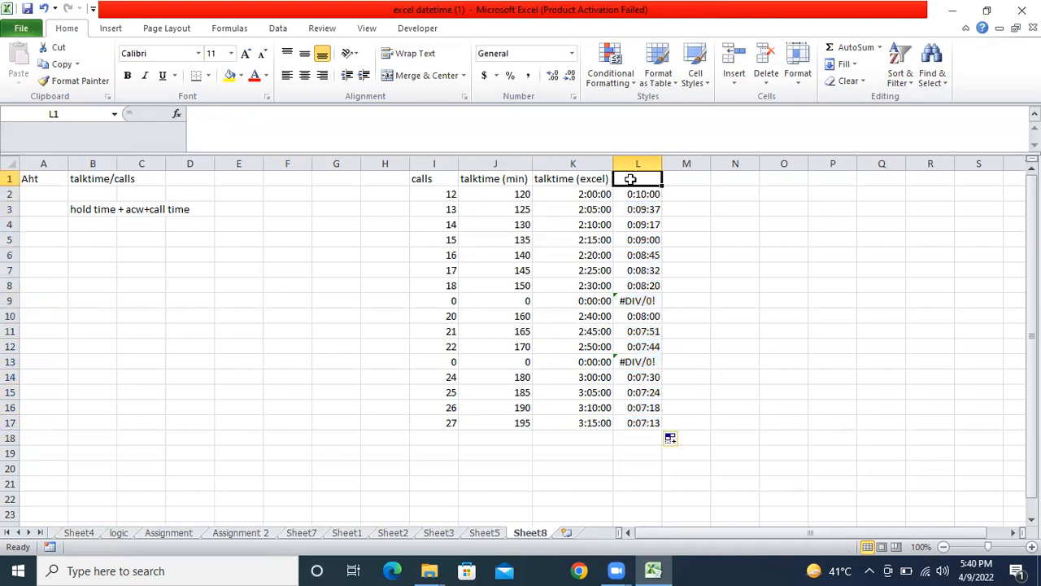
{"action": "type", "text": "ah"}
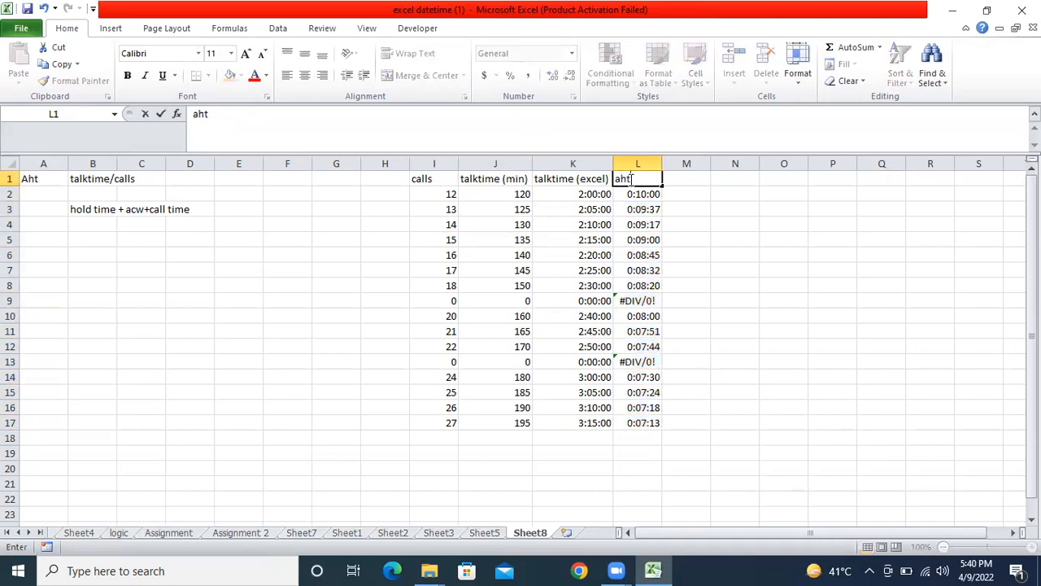
{"action": "type", "text": "t"}
{"action": "key", "text": "Return"}
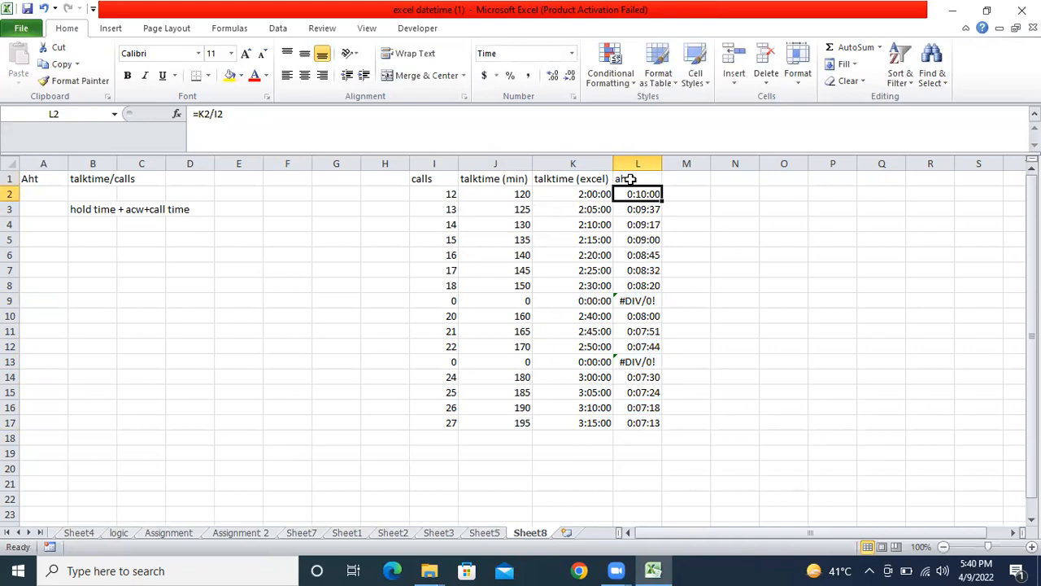
Enter the label noida in F1
{"action": "left_click", "coordinate": [266, 178]}
{"action": "type", "text": "noida"}
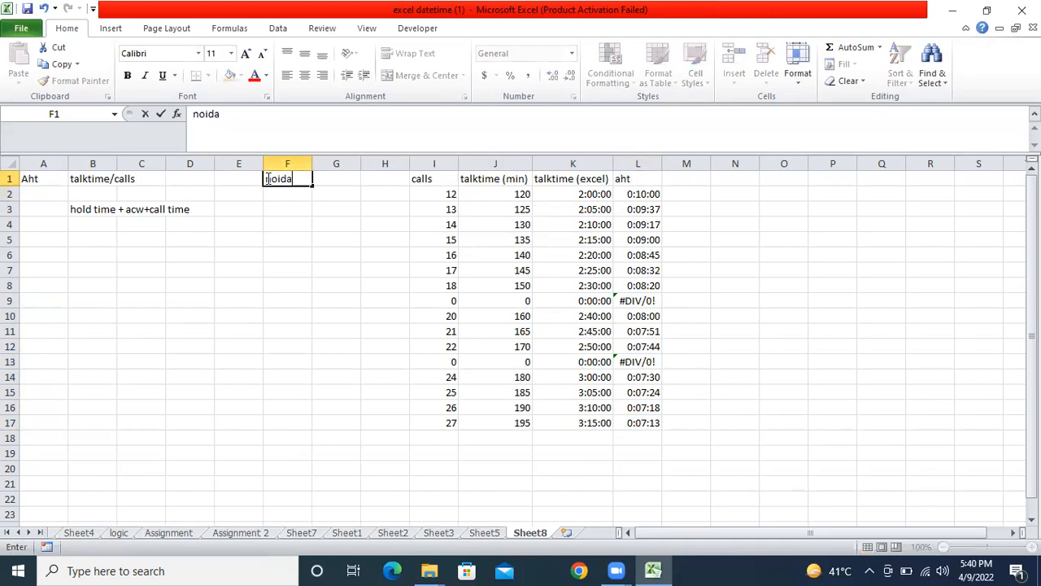
{"action": "left_click", "coordinate": [337, 299]}
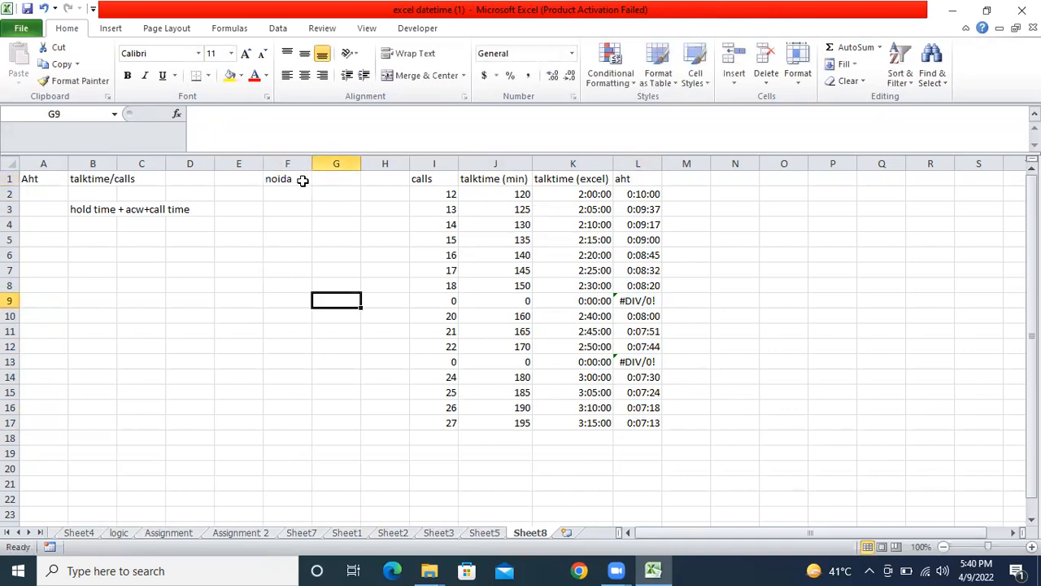
{"action": "left_click", "coordinate": [299, 178]}
Centre and bold the table I1:L17 and apply borders around all its cells
{"action": "left_click_drag", "start_coordinate": [421, 176], "coordinate": [626, 418]}
{"action": "left_click", "coordinate": [304, 75]}
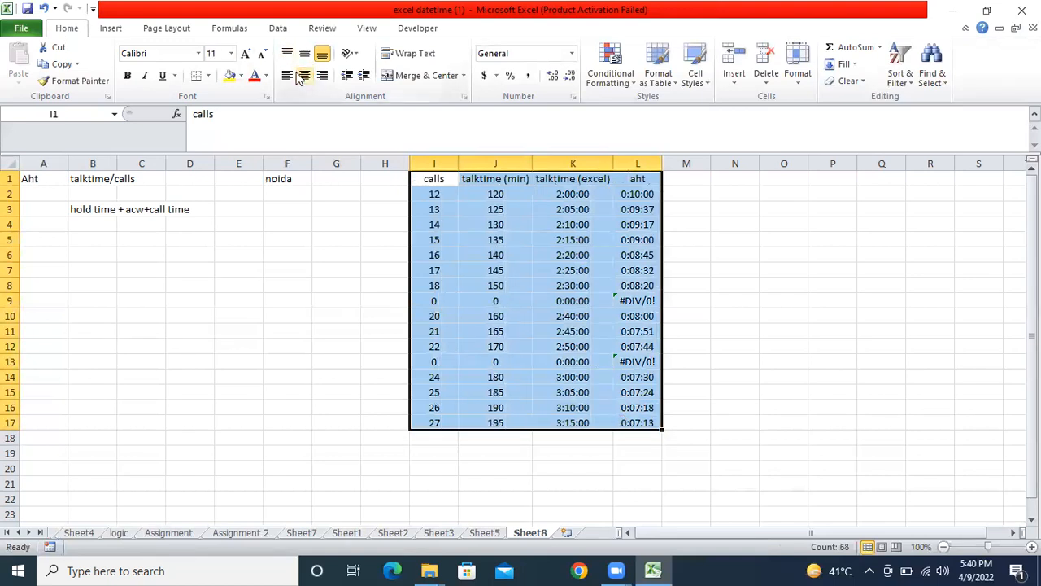
{"action": "left_click", "coordinate": [128, 75]}
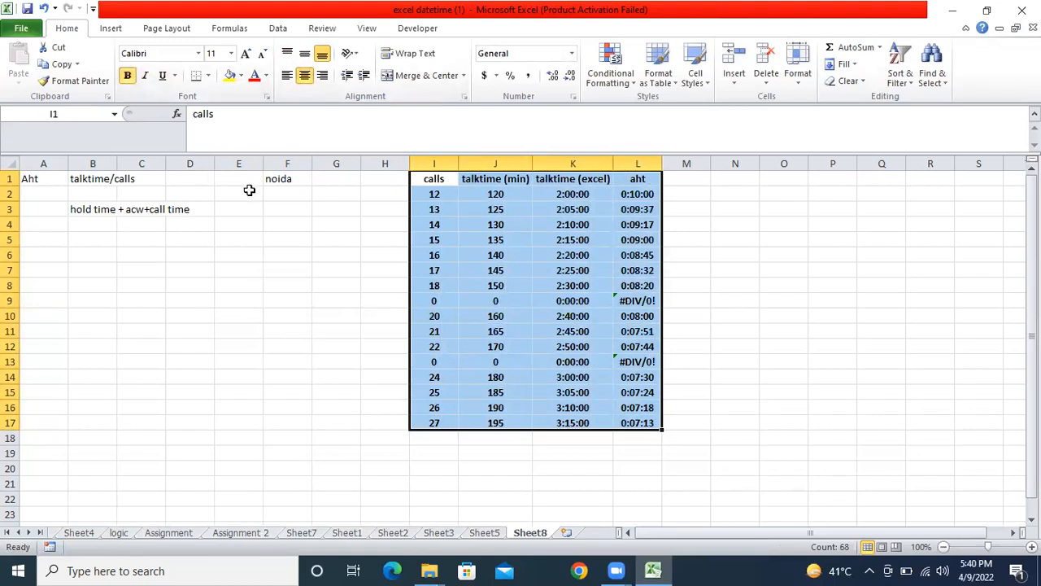
{"action": "left_click", "coordinate": [209, 76]}
{"action": "left_click", "coordinate": [233, 196]}
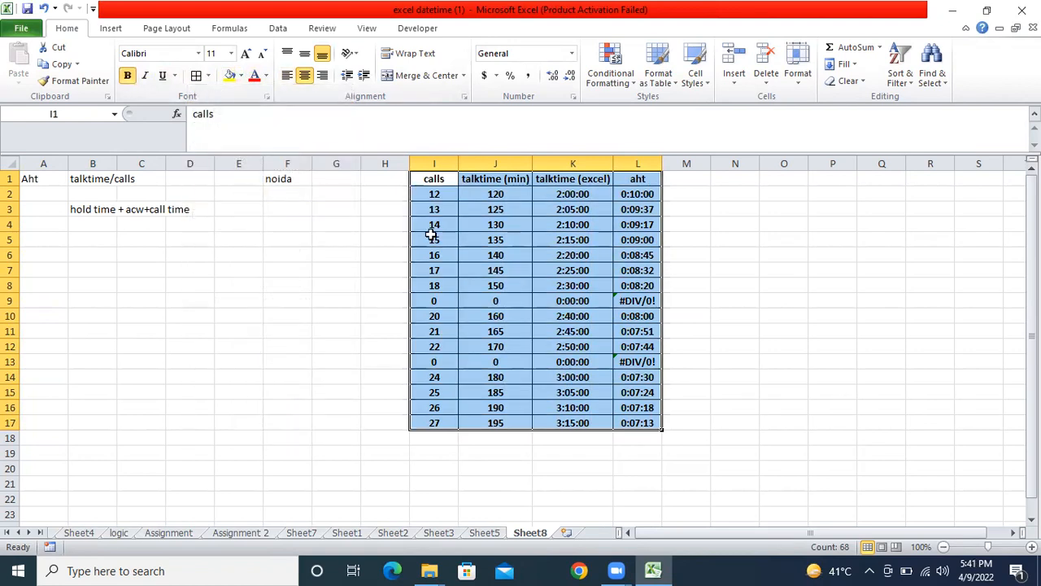
{"action": "left_click", "coordinate": [376, 225]}
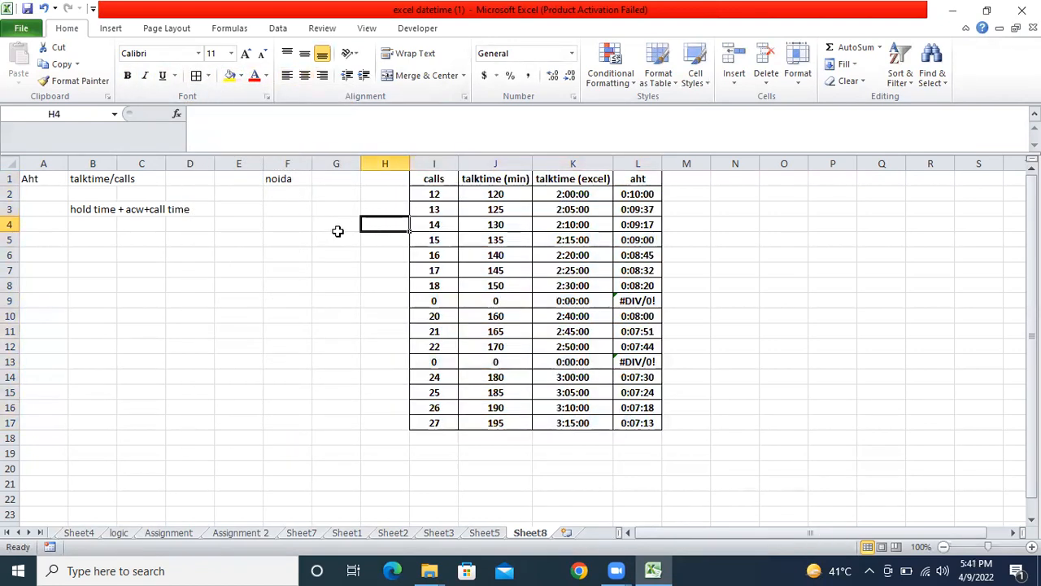
Enter the overall noida handling time formula =SUM(K2:K17)/SUM(I2:I17) in G1
{"action": "left_click", "coordinate": [317, 178]}
{"action": "type", "text": "="}
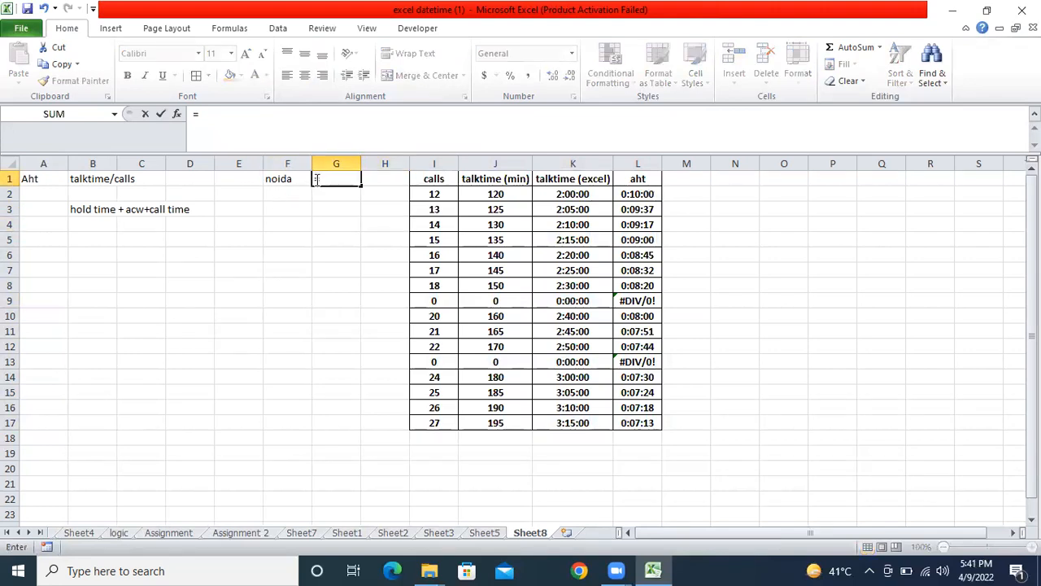
{"action": "type", "text": "sum("}
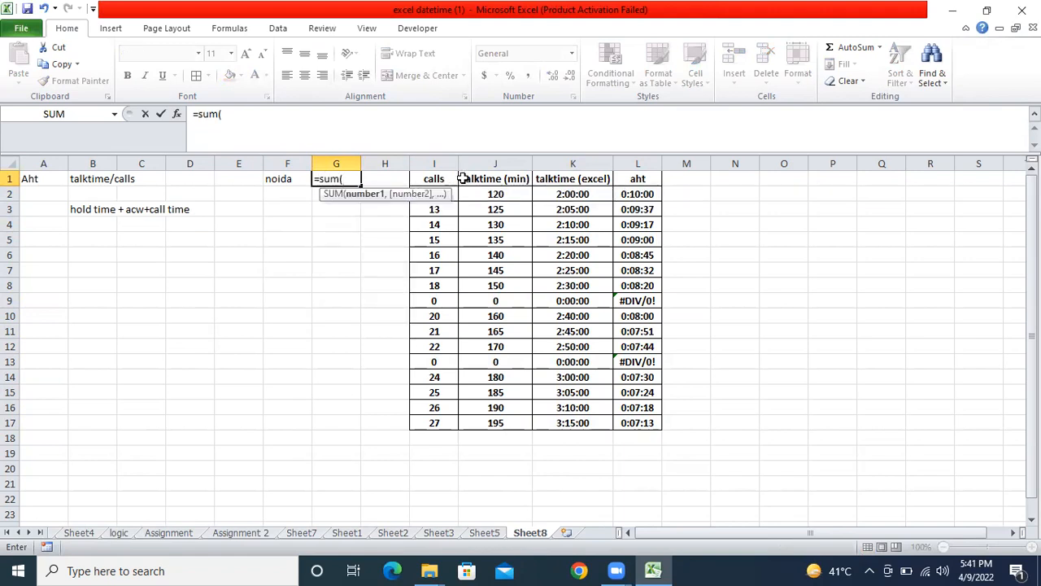
{"action": "left_click_drag", "start_coordinate": [489, 196], "coordinate": [496, 331]}
{"action": "left_click_drag", "start_coordinate": [561, 194], "coordinate": [580, 421]}
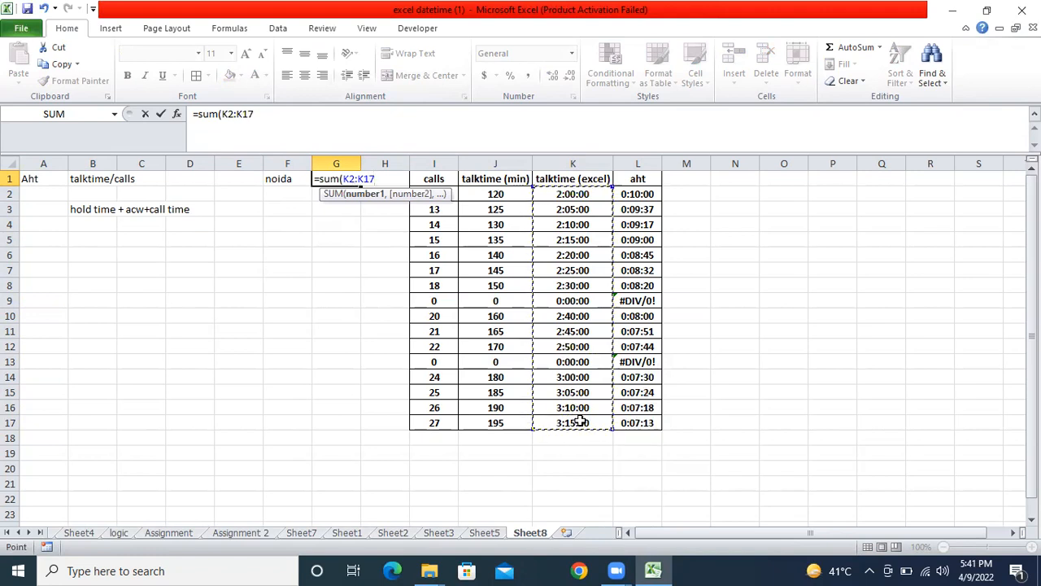
{"action": "type", "text": "/"}
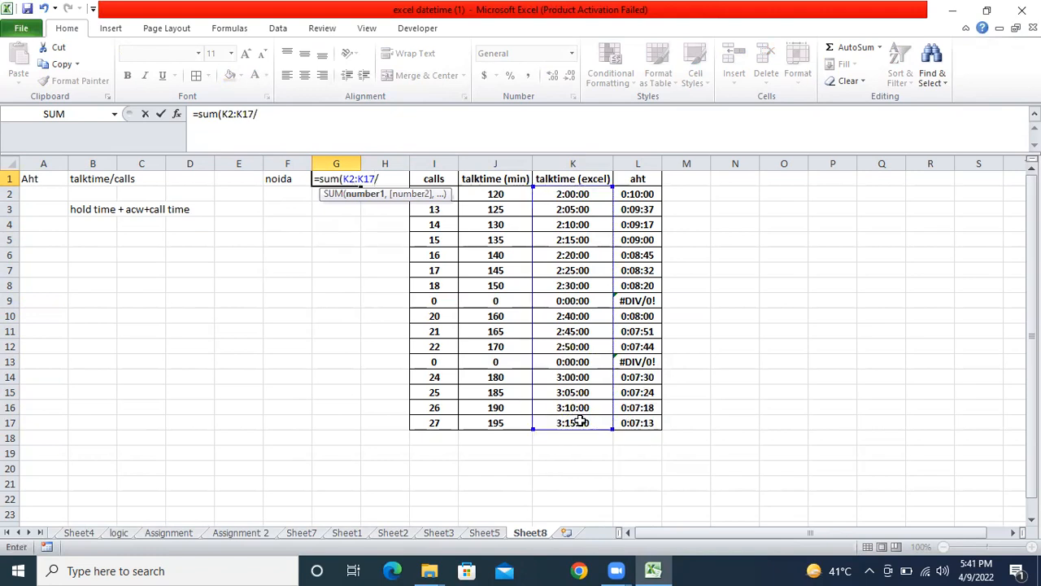
{"action": "type", "text": ")/s"}
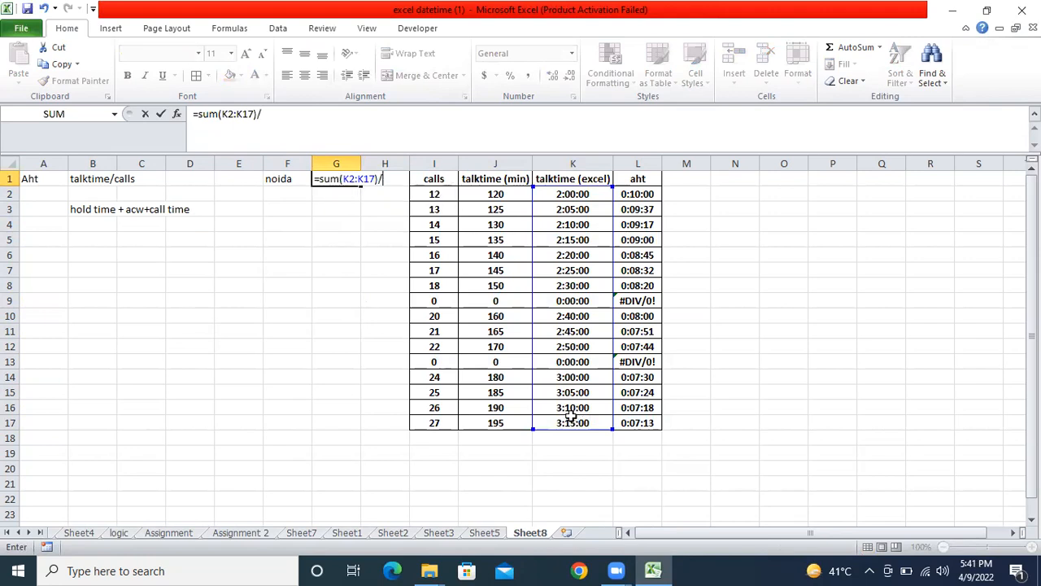
{"action": "type", "text": "um("}
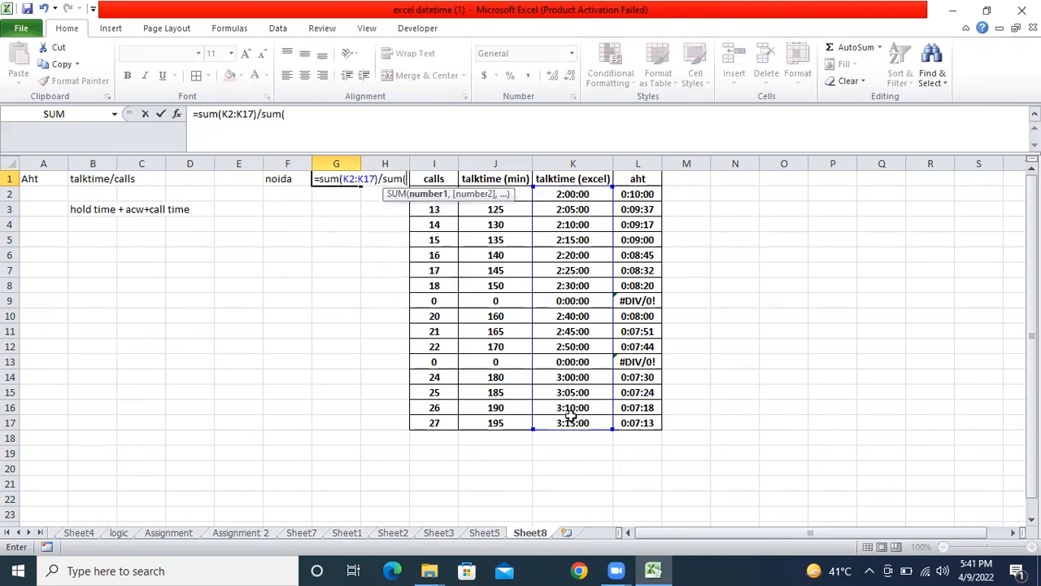
{"action": "left_click", "coordinate": [426, 178]}
{"action": "key", "text": "Down"}
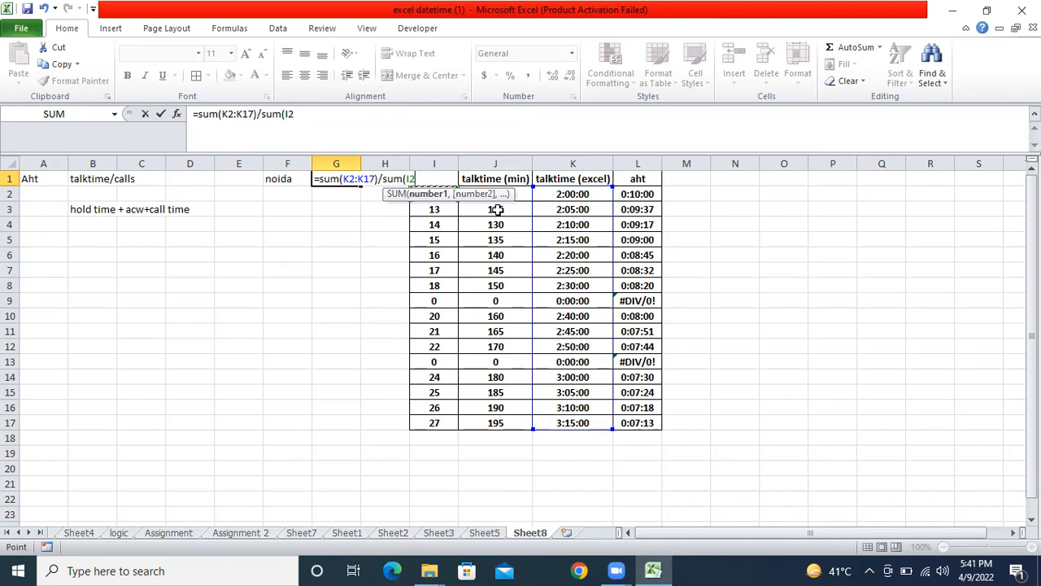
{"action": "key", "text": "ctrl+shift+Down"}
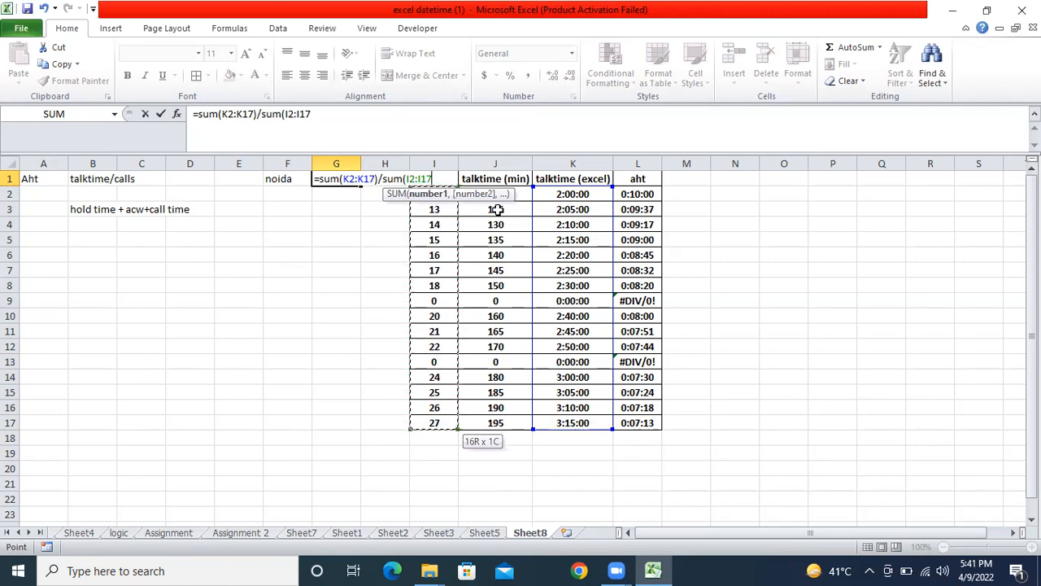
{"action": "type", "text": ")"}
{"action": "key", "text": "Return"}
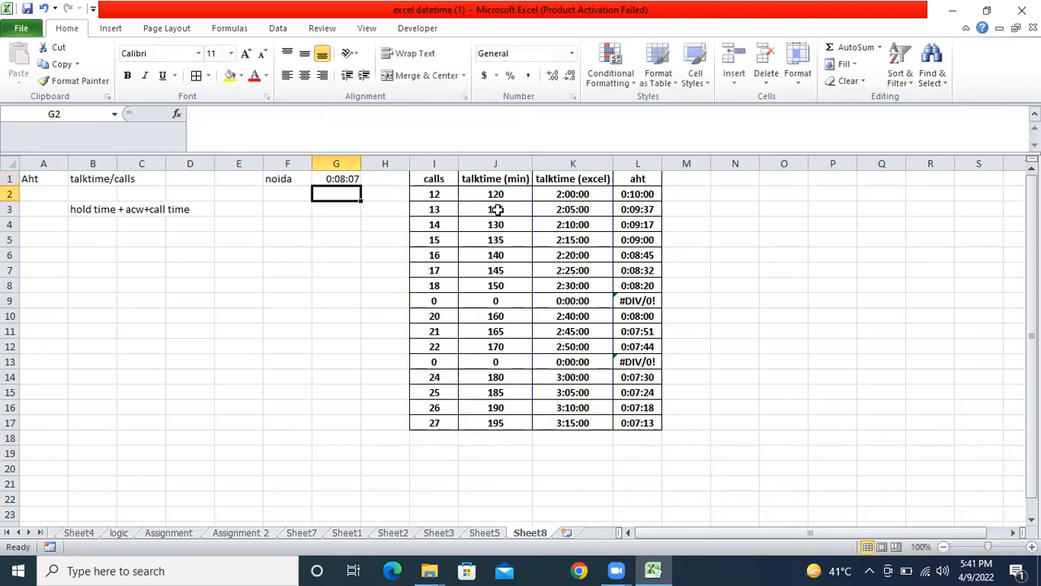
{"action": "key", "text": "Up"}
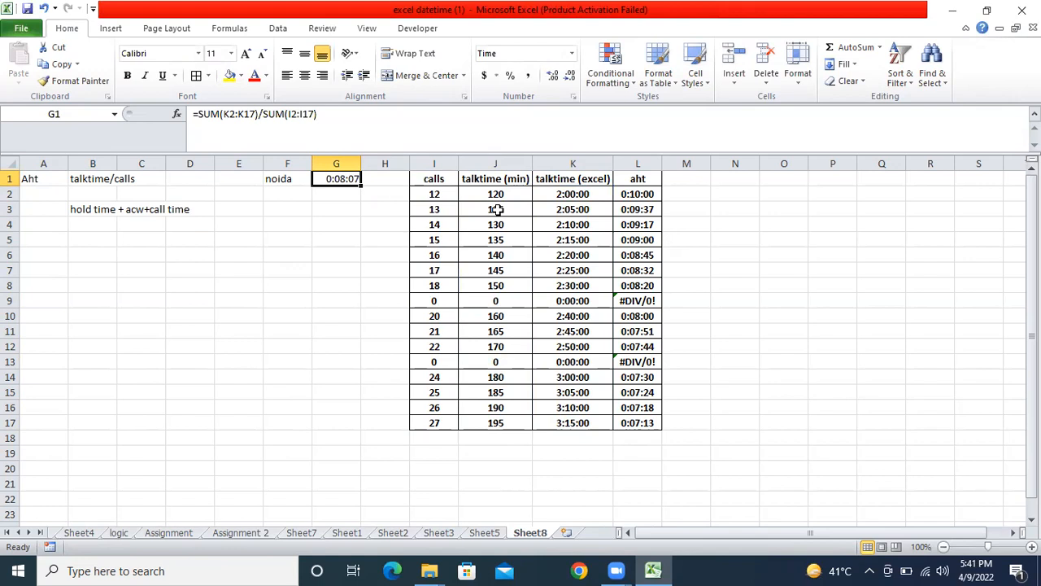
Wrap the aht formula in L2 with an error check so it reads =IFERROR(K2/I2,0)
{"action": "left_click_drag", "start_coordinate": [638, 194], "coordinate": [662, 421]}
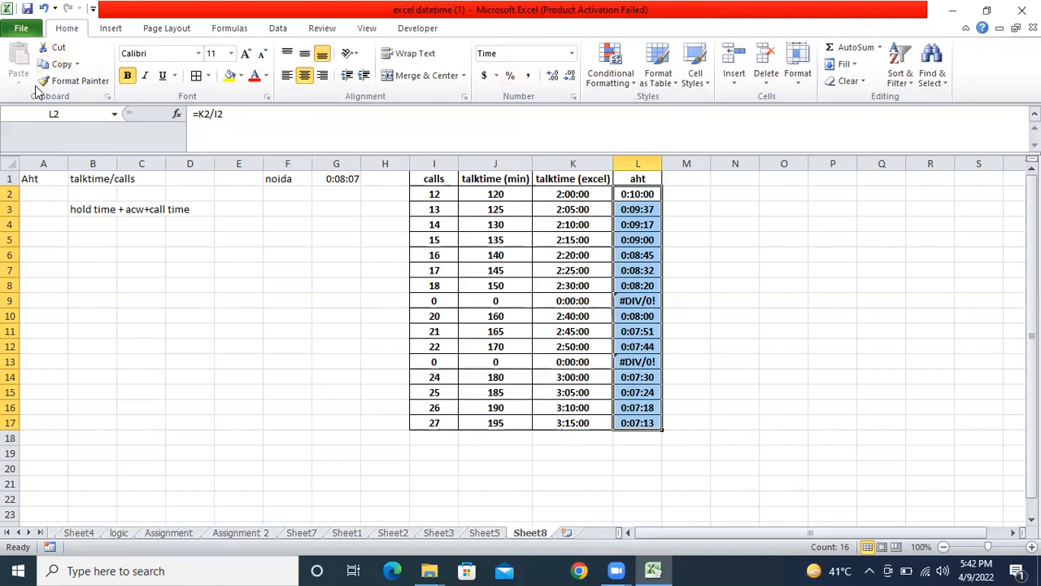
{"action": "left_click", "coordinate": [199, 114]}
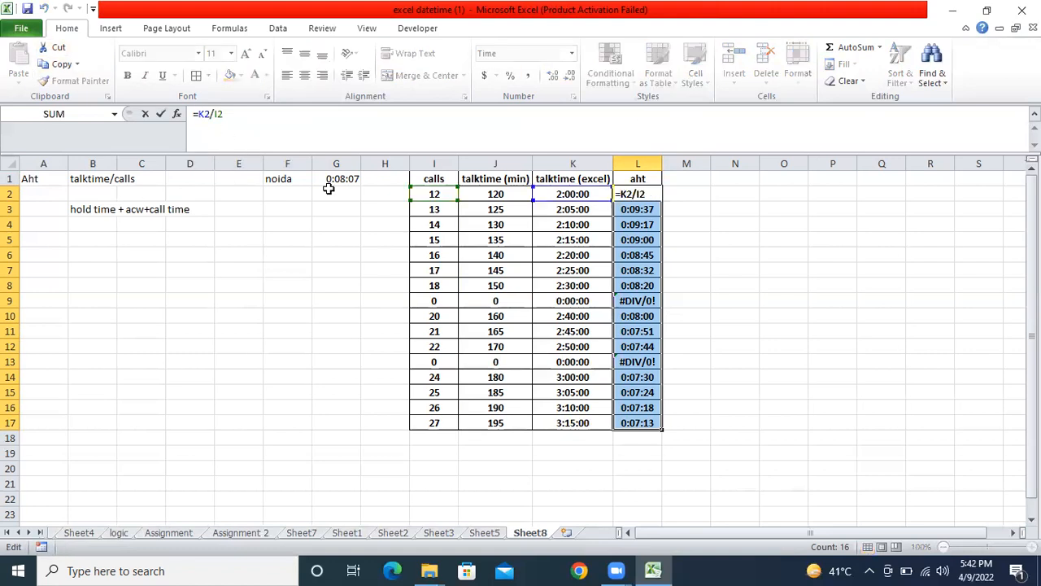
{"action": "type", "text": "if"}
{"action": "key", "text": "Down"}
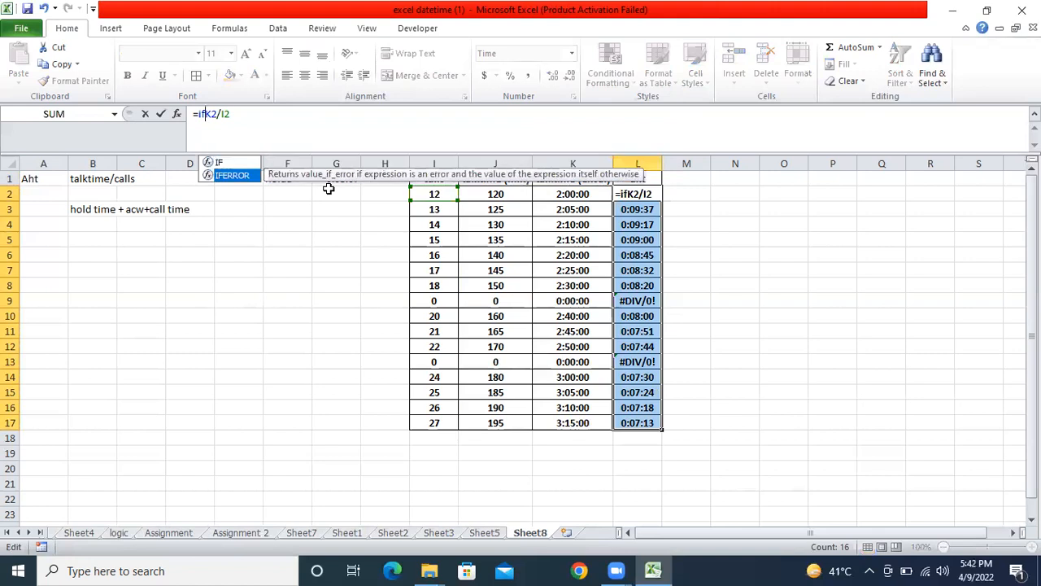
{"action": "key", "text": "Tab"}
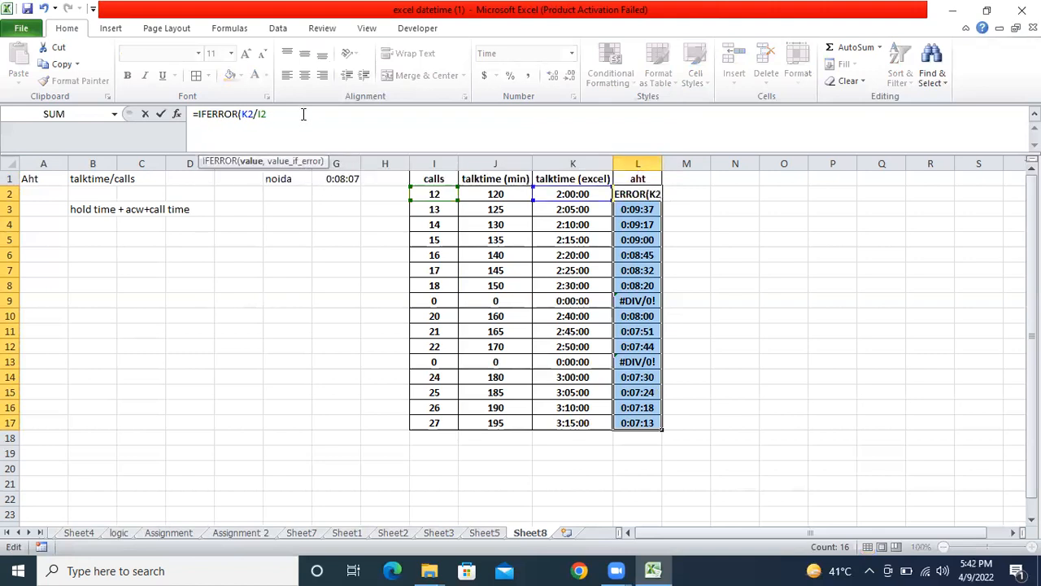
{"action": "type", "text": ",0)"}
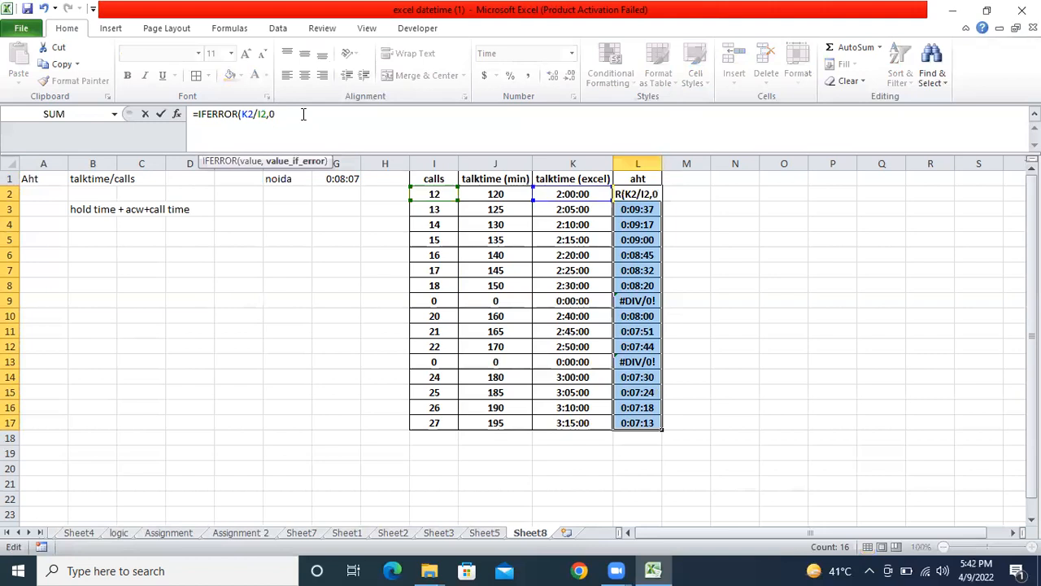
{"action": "key", "text": "Return"}
{"action": "key", "text": "shift+Return"}
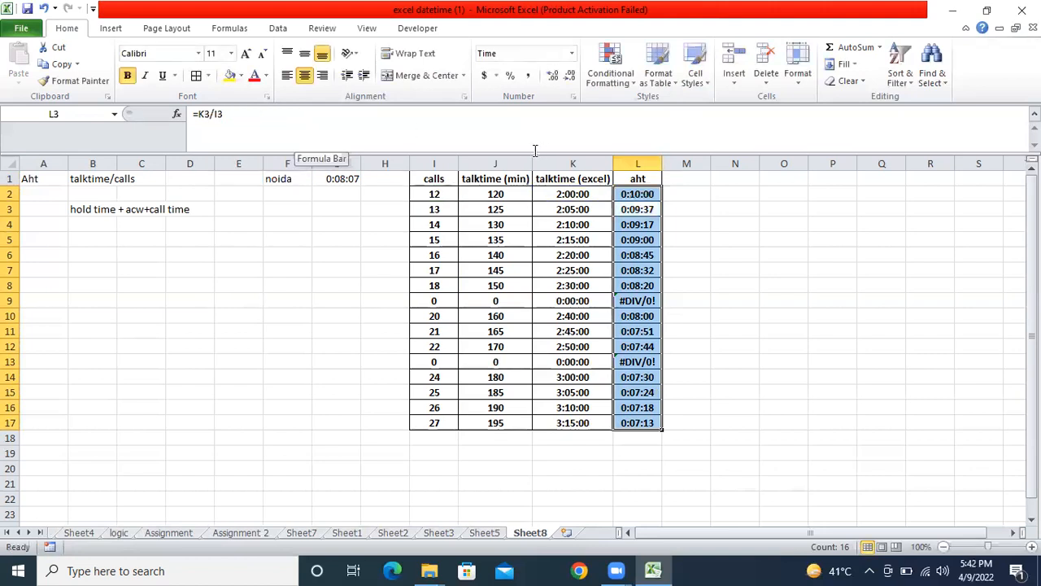
Fill the IFERROR formula from L2 down the aht column to row 17
{"action": "left_click", "coordinate": [638, 197]}
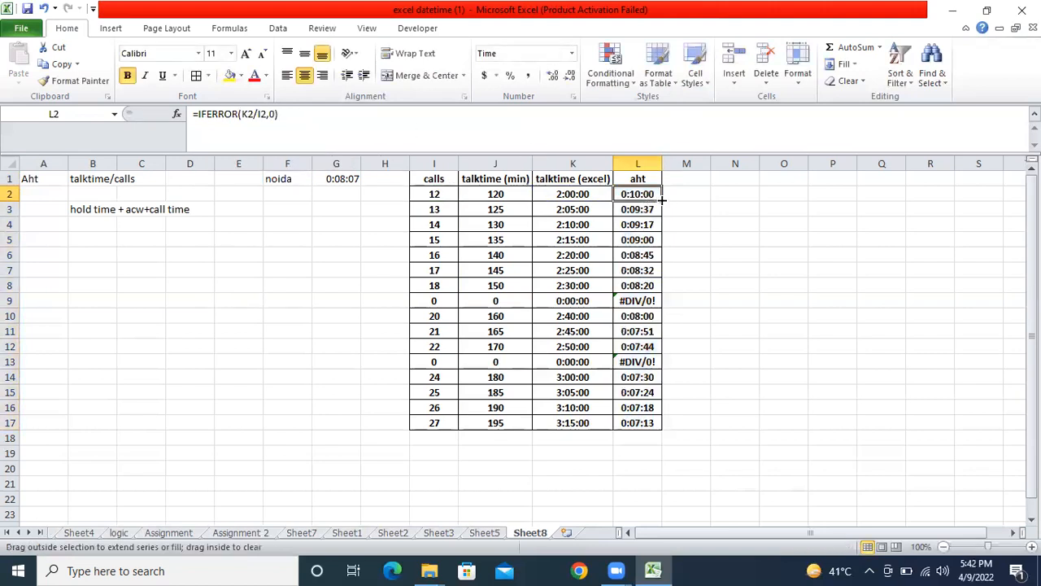
{"action": "double_click", "coordinate": [662, 201]}
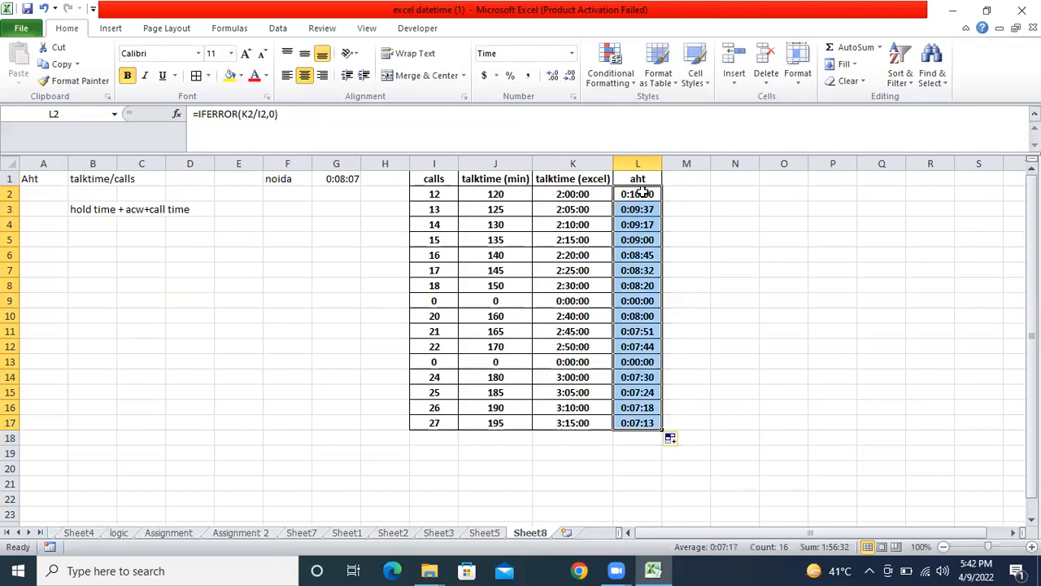
{"action": "left_click", "coordinate": [642, 193]}
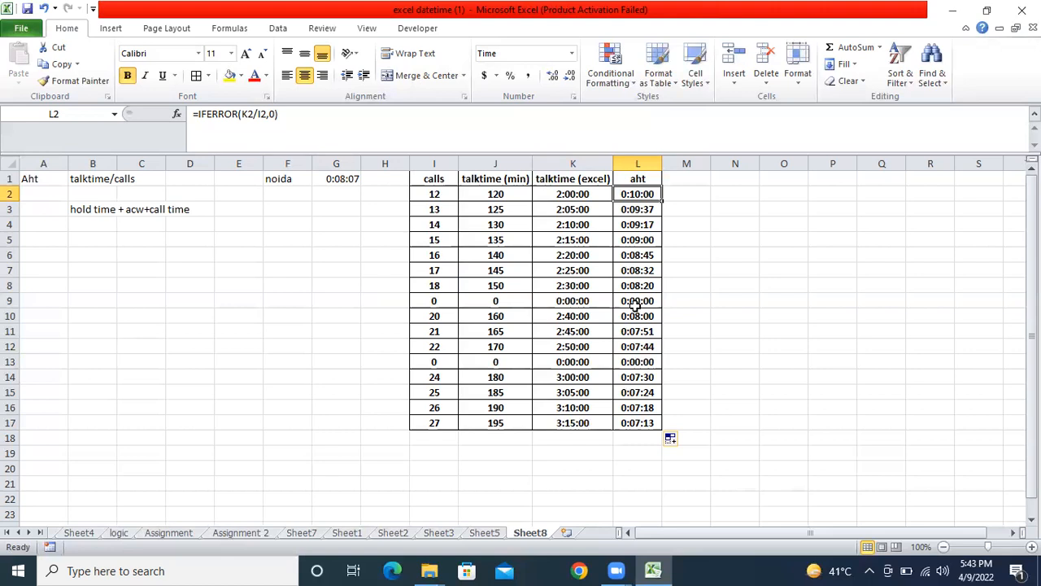
Insert a new blank worksheet after Sheet8 and enter the header actual login in A1
{"action": "left_click", "coordinate": [486, 533]}
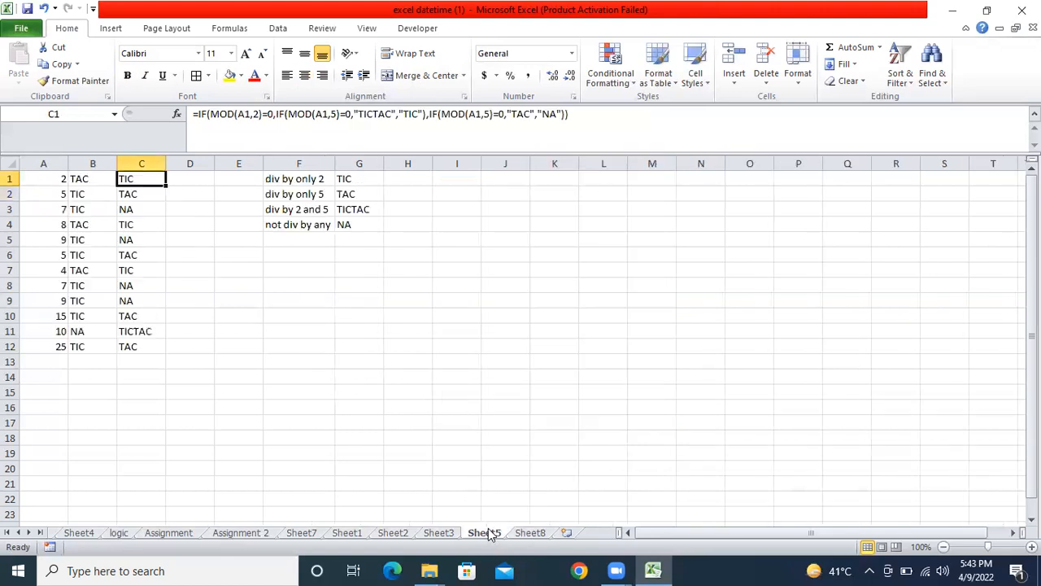
{"action": "left_click", "coordinate": [536, 535]}
{"action": "left_click", "coordinate": [565, 533]}
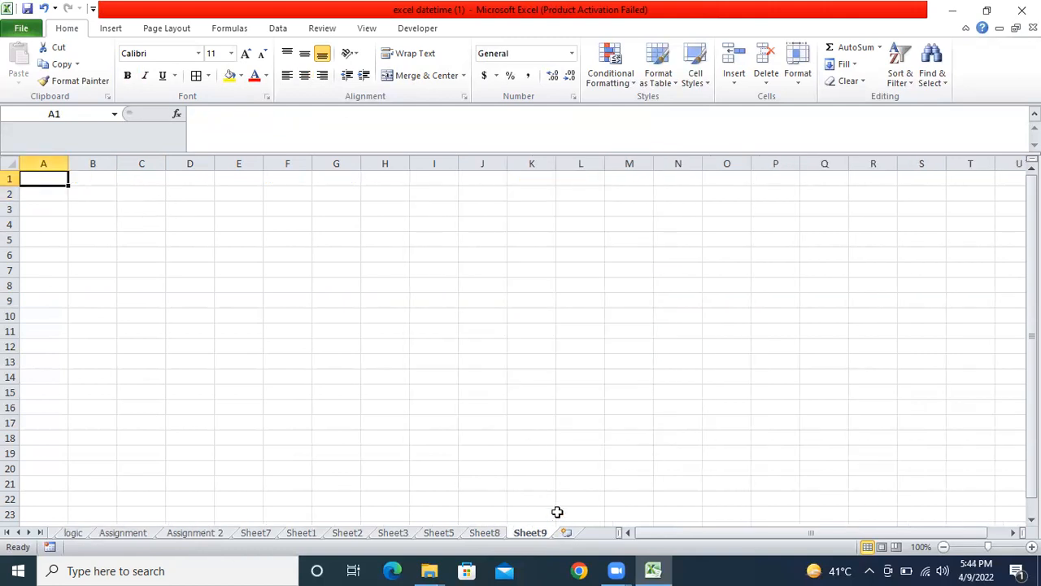
{"action": "type", "text": "actu"}
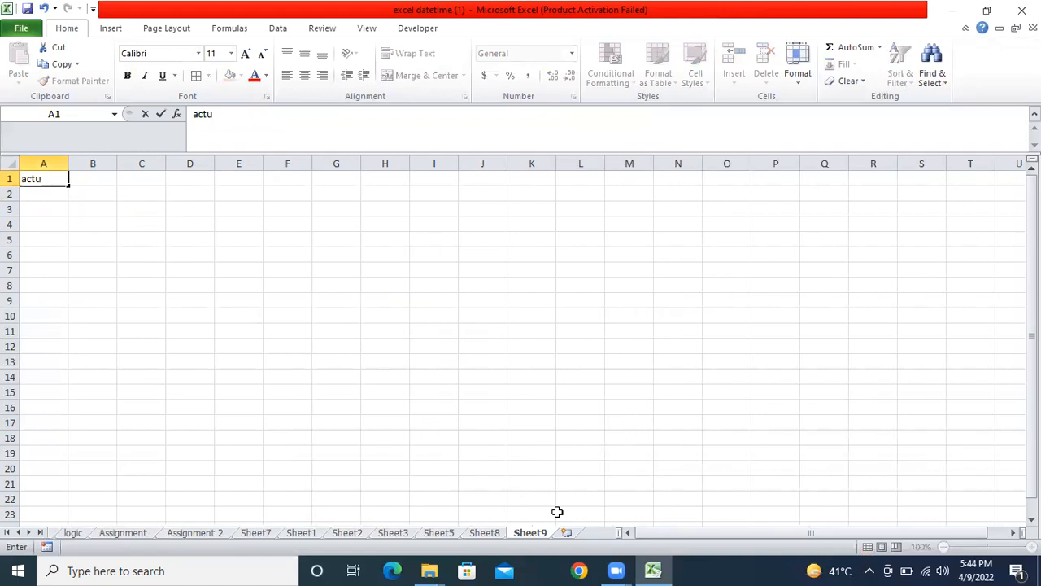
{"action": "type", "text": "al login"}
{"action": "key", "text": "Return"}
{"action": "key", "text": "Up"}
{"action": "key", "text": "Right"}
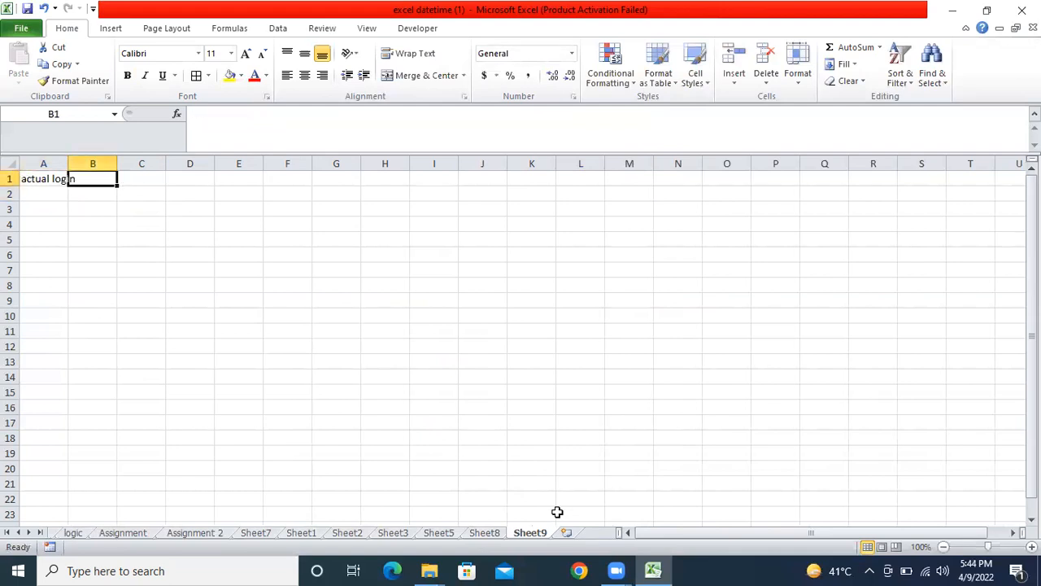
Enter the header roster login in B1 and autofit the widths of columns A and B
{"action": "type", "text": "roste"}
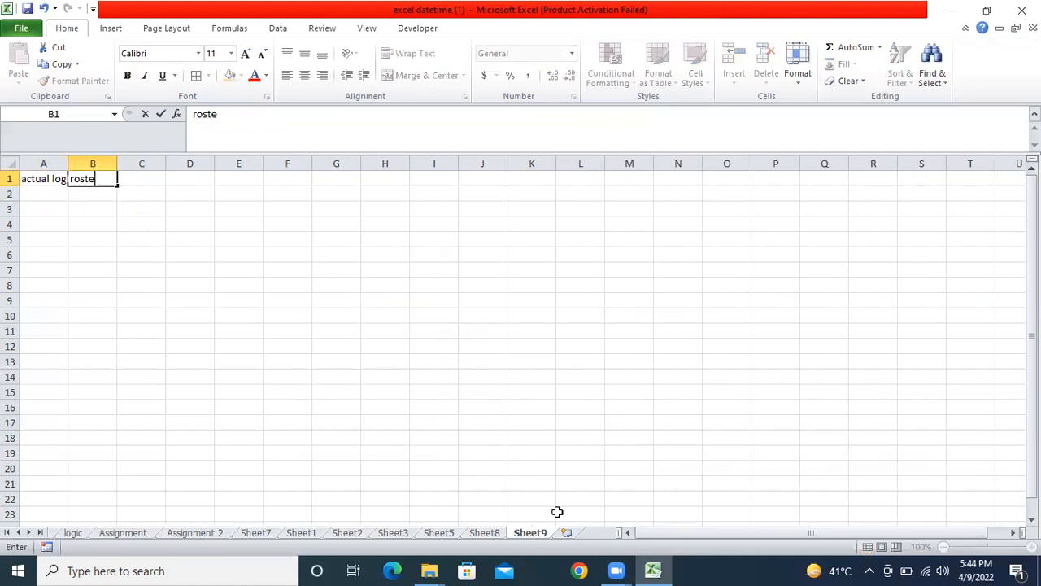
{"action": "type", "text": "r login"}
{"action": "key", "text": "Return"}
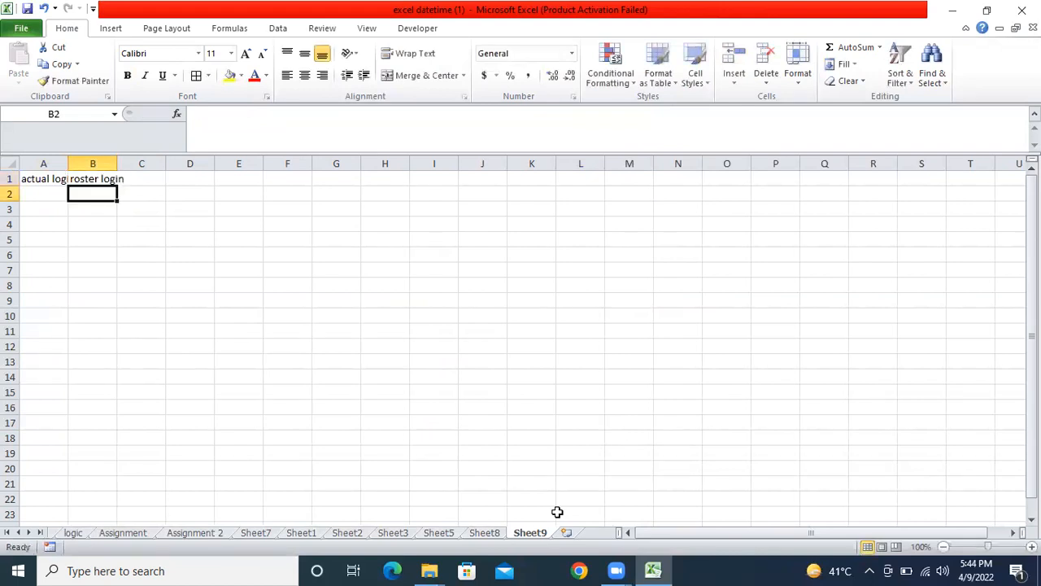
{"action": "double_click", "coordinate": [117, 162]}
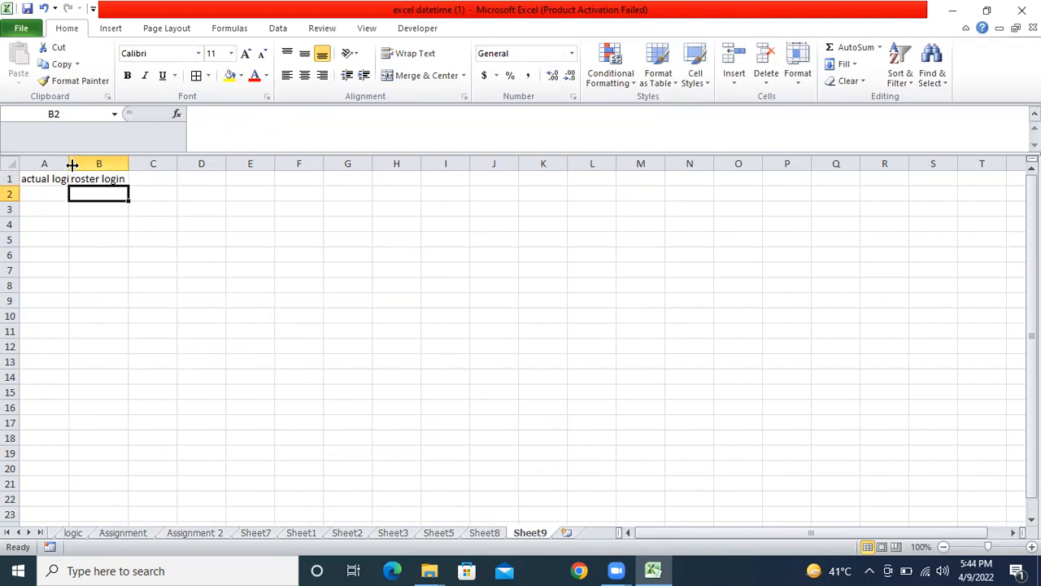
{"action": "double_click", "coordinate": [68, 162]}
{"action": "left_click_drag", "start_coordinate": [63, 163], "coordinate": [102, 163]}
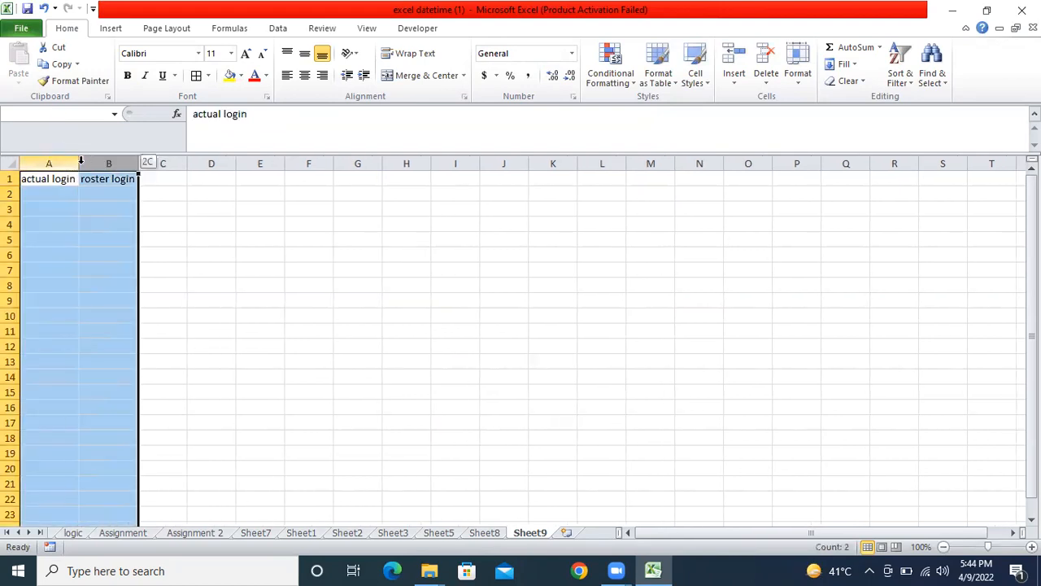
Enter the header login defect in C1 and autofit the width of column C
{"action": "left_click", "coordinate": [179, 183]}
{"action": "type", "text": "login"}
{"action": "type", "text": " defecrt\\"}
{"action": "key", "text": "BackSpace"}
{"action": "key", "text": "BackSpace"}
{"action": "key", "text": "BackSpace"}
{"action": "type", "text": "t"}
{"action": "key", "text": "Return"}
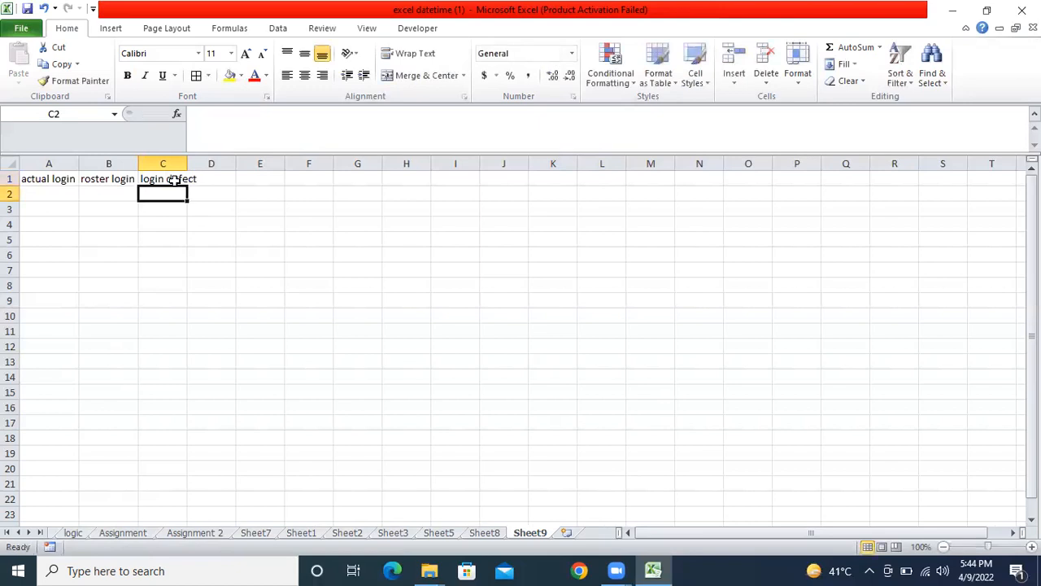
{"action": "double_click", "coordinate": [187, 163]}
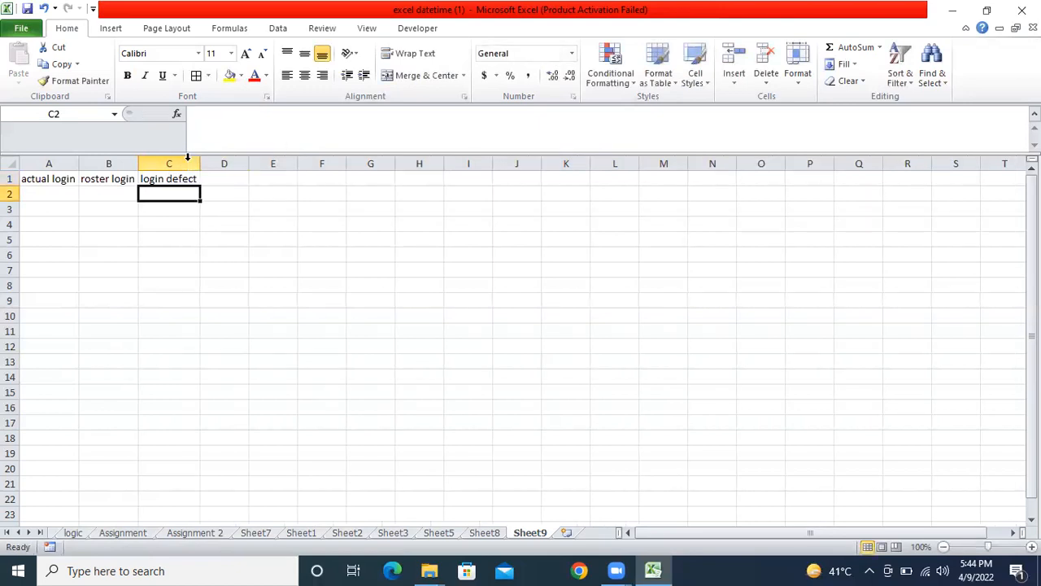
Make the headers in A1:C1 bold and apply borders around each header cell
{"action": "left_click", "coordinate": [114, 179]}
{"action": "left_click_drag", "start_coordinate": [41, 171], "coordinate": [181, 177]}
{"action": "left_click", "coordinate": [128, 75]}
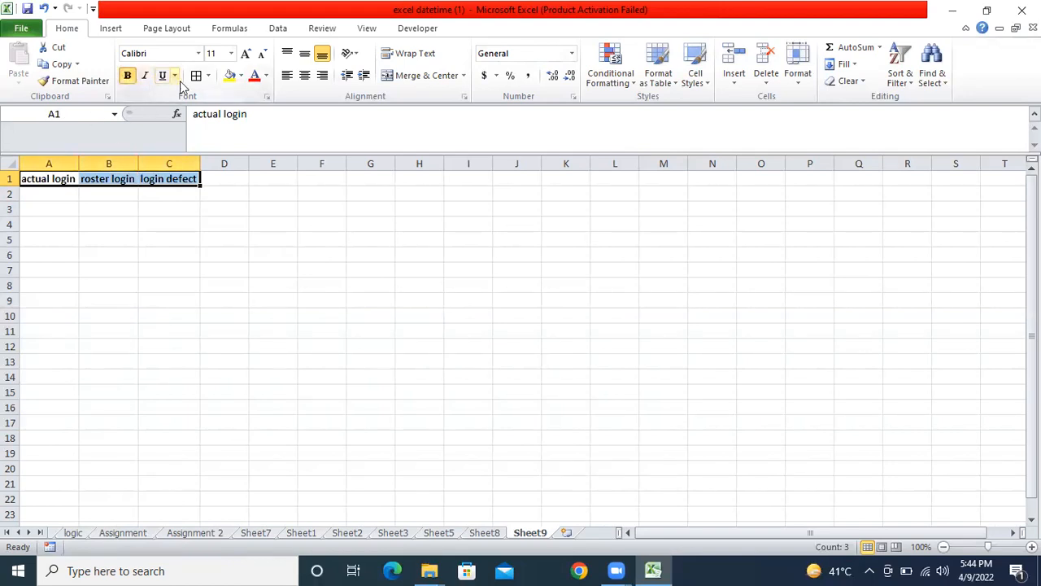
{"action": "left_click", "coordinate": [196, 76]}
{"action": "left_click", "coordinate": [304, 75]}
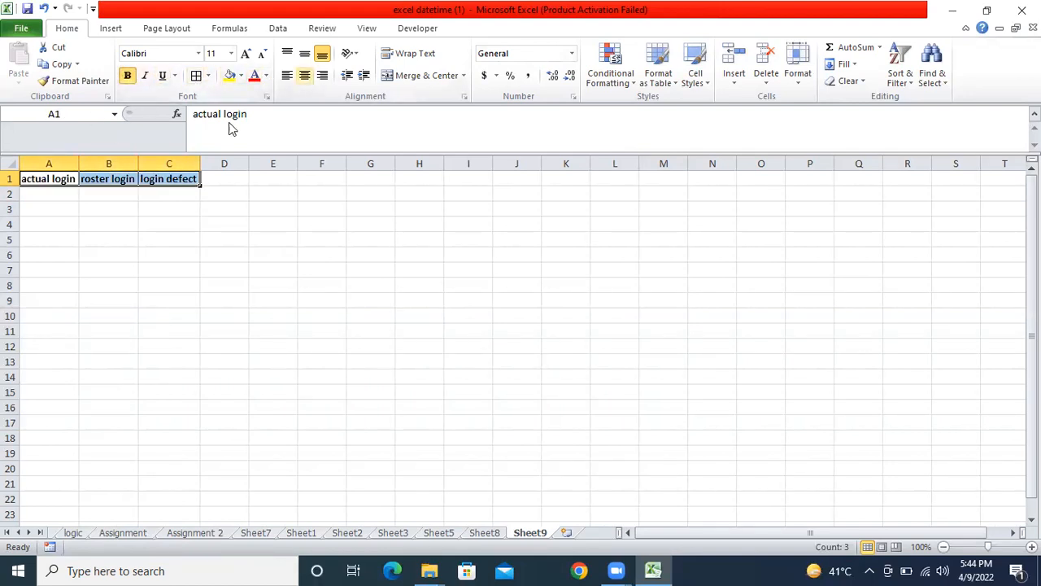
Widen columns A, B and C beyond their header text and centre the headers in A1:C1
{"action": "left_click_drag", "start_coordinate": [201, 164], "coordinate": [219, 164]}
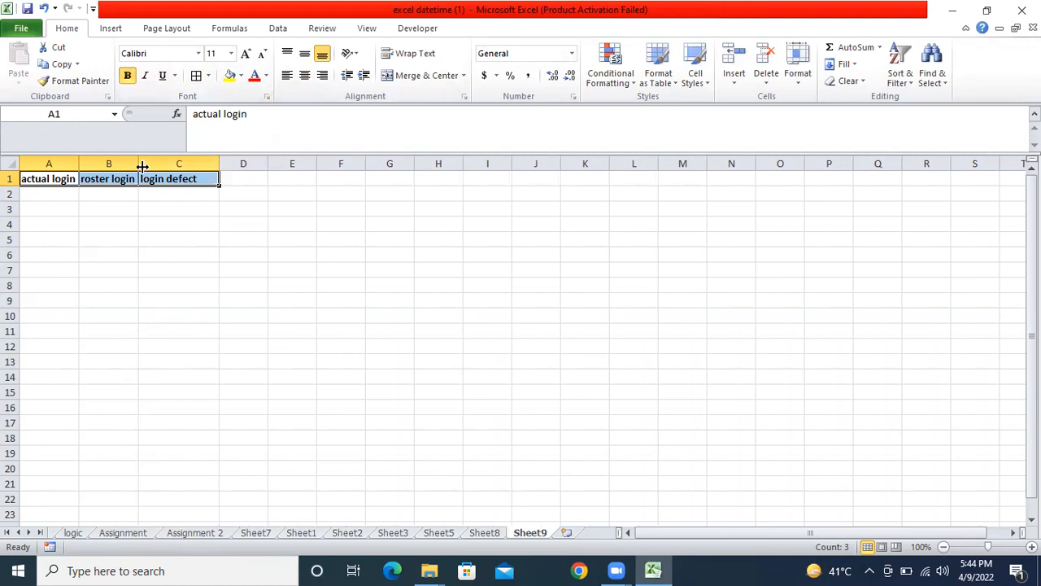
{"action": "left_click_drag", "start_coordinate": [140, 166], "coordinate": [158, 166]}
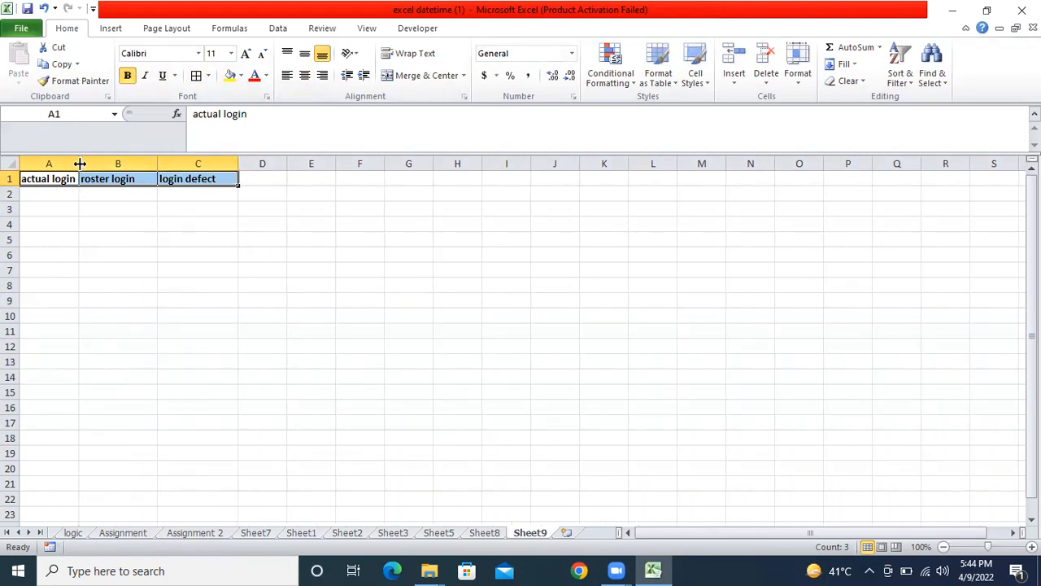
{"action": "left_click_drag", "start_coordinate": [79, 165], "coordinate": [105, 165]}
{"action": "left_click", "coordinate": [304, 78]}
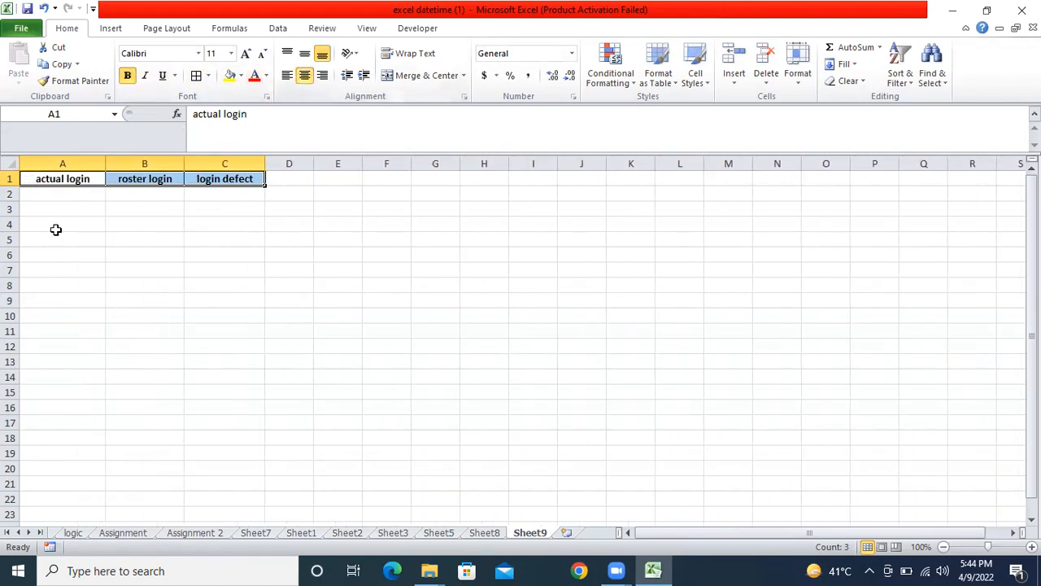
{"action": "left_click", "coordinate": [40, 195]}
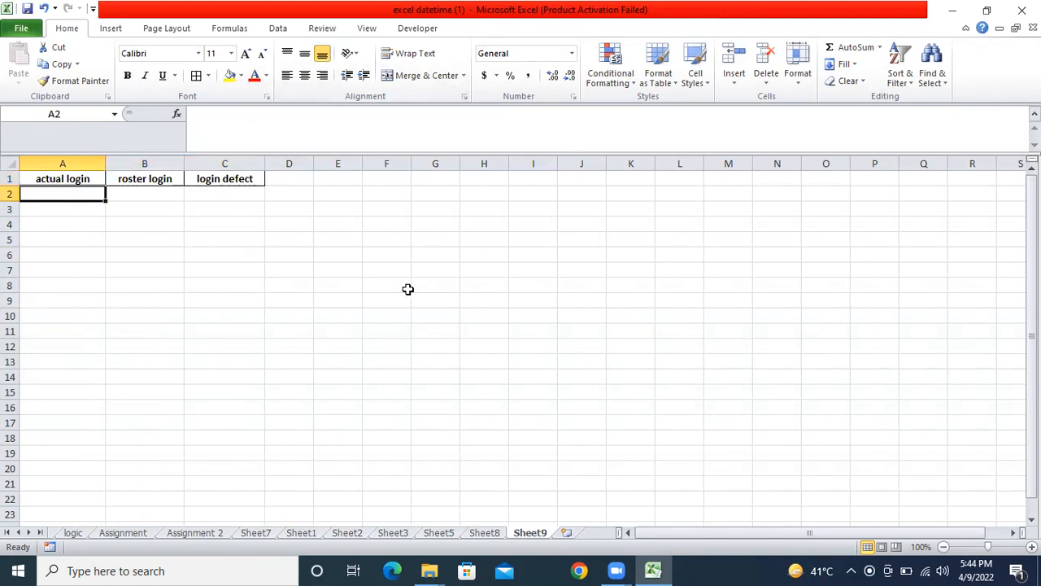
Enter the actual login time 1:30:00 in A2
{"action": "type", "text": "12"}
{"action": "key", "text": "BackSpace"}
{"action": "type", "text": ":"}
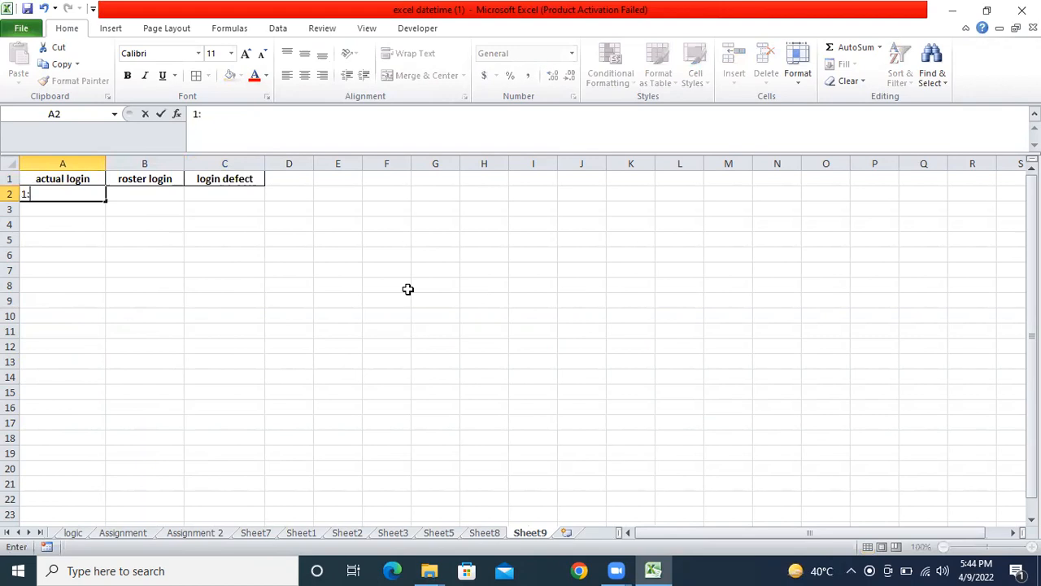
{"action": "type", "text": "30:00"}
{"action": "key", "text": "Return"}
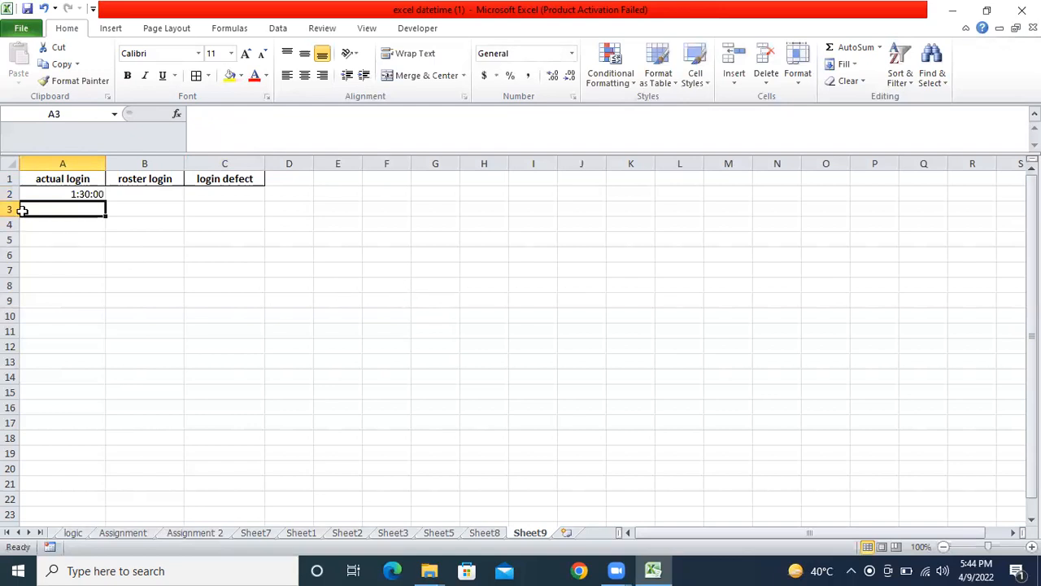
Enter the roster login time 1:00:00 in B2
{"action": "left_click", "coordinate": [128, 195]}
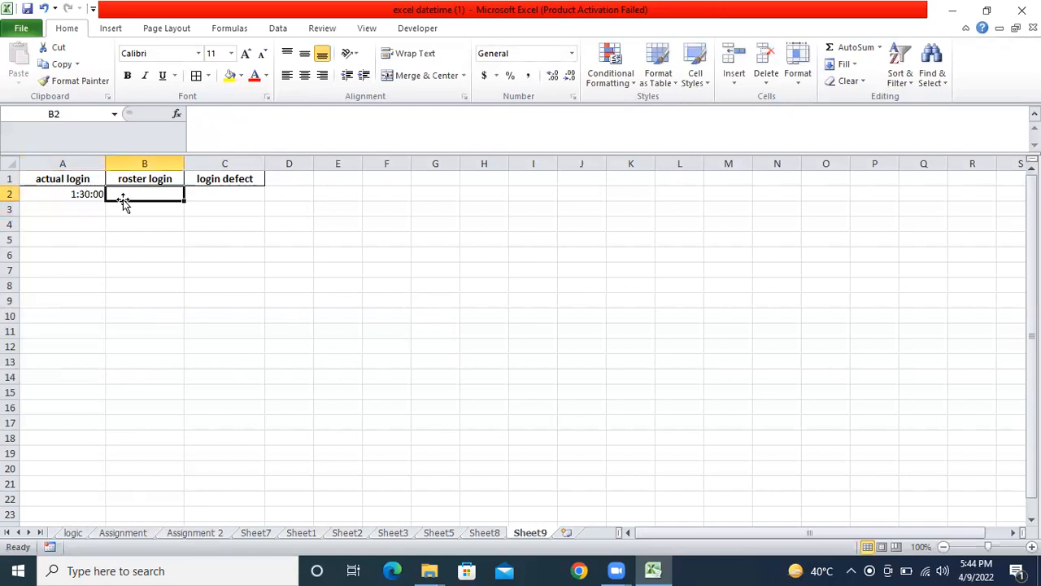
{"action": "type", "text": "1:45"}
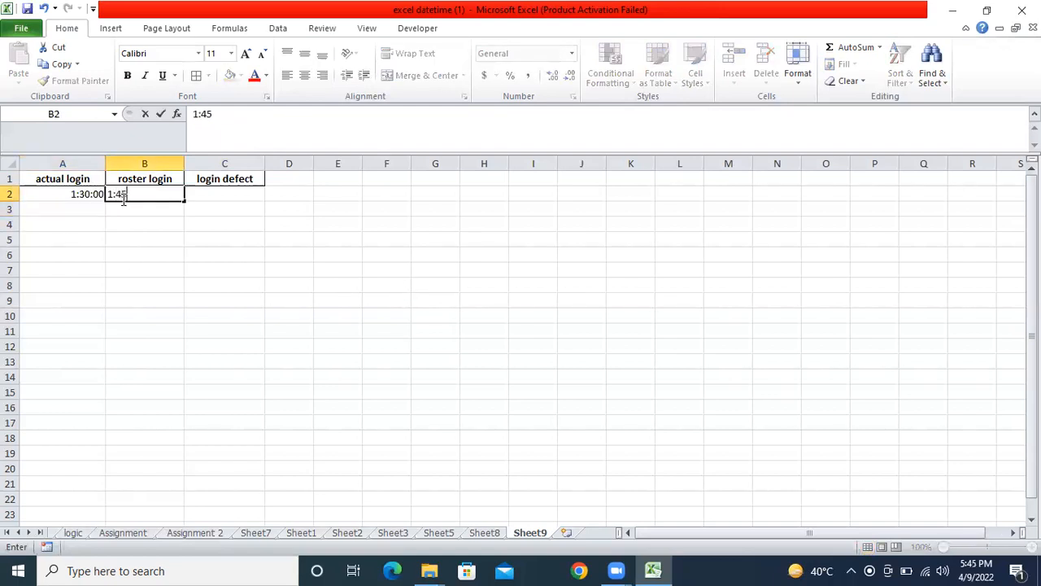
{"action": "key", "text": "BackSpace"}
{"action": "key", "text": "BackSpace"}
{"action": "key", "text": "BackSpace"}
{"action": "key", "text": "BackSpace"}
{"action": "type", "text": "1:00:00"}
{"action": "key", "text": "Return"}
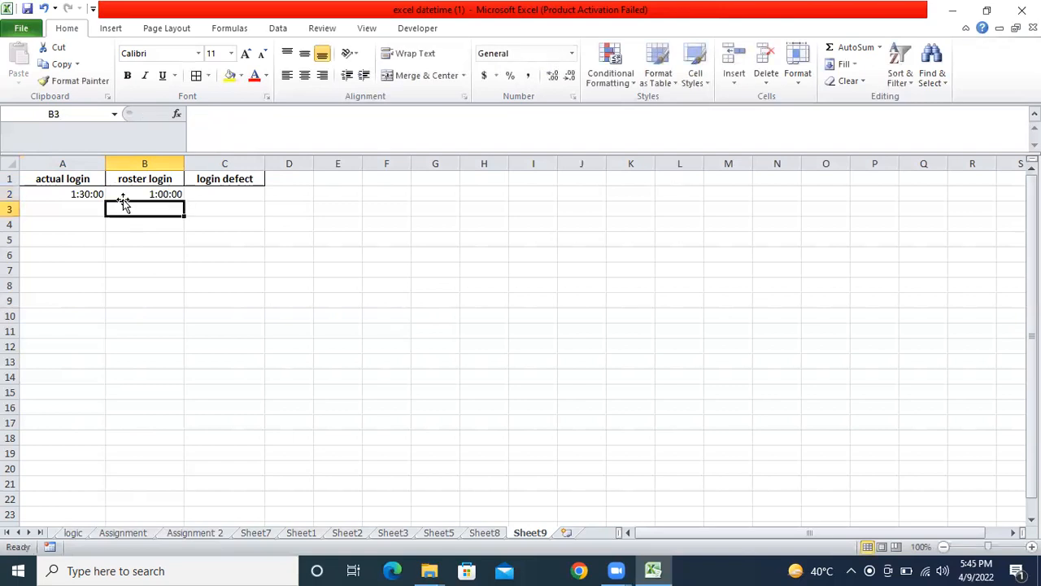
Enter the roster login time 11:00:00 in B3
{"action": "left_click", "coordinate": [62, 206]}
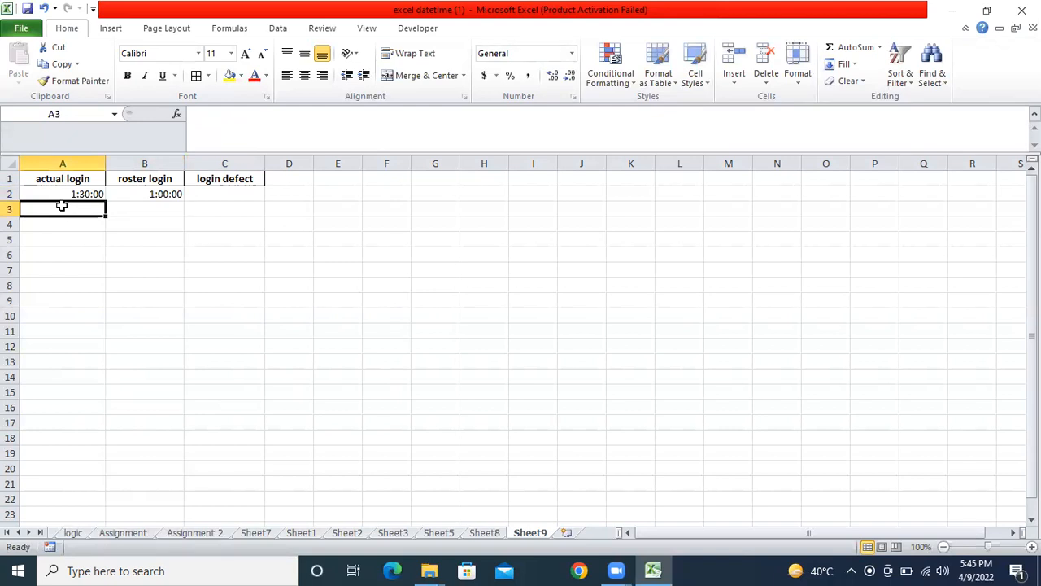
{"action": "key", "text": "Tab"}
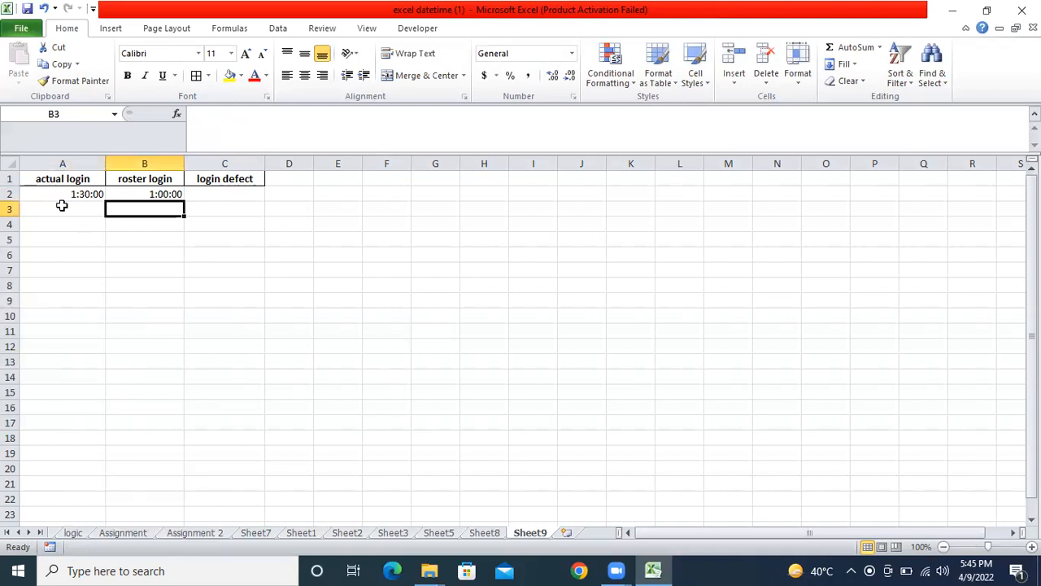
{"action": "type", "text": "11:00"}
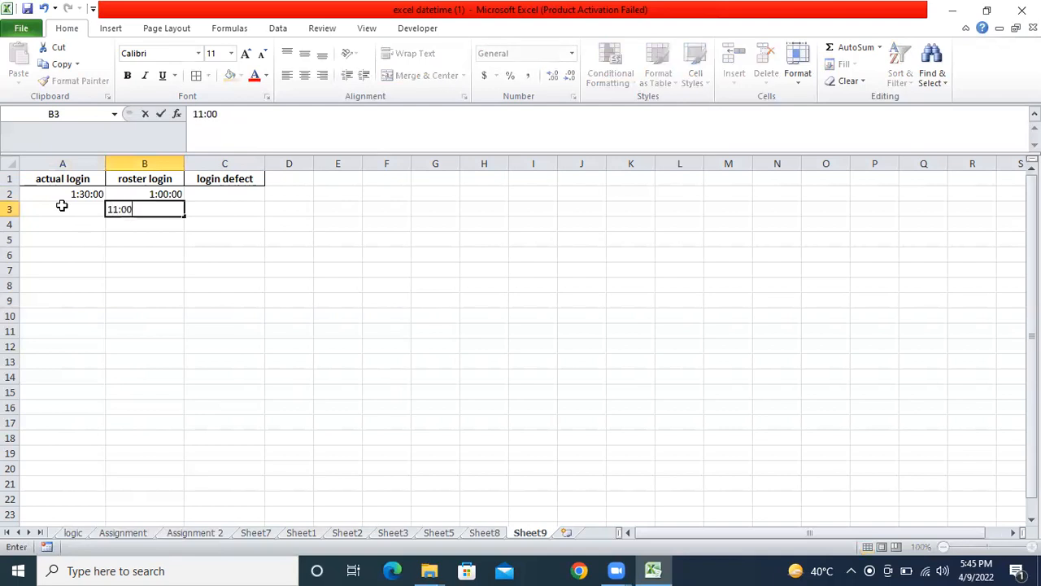
{"action": "type", "text": ":00"}
{"action": "key", "text": "Return"}
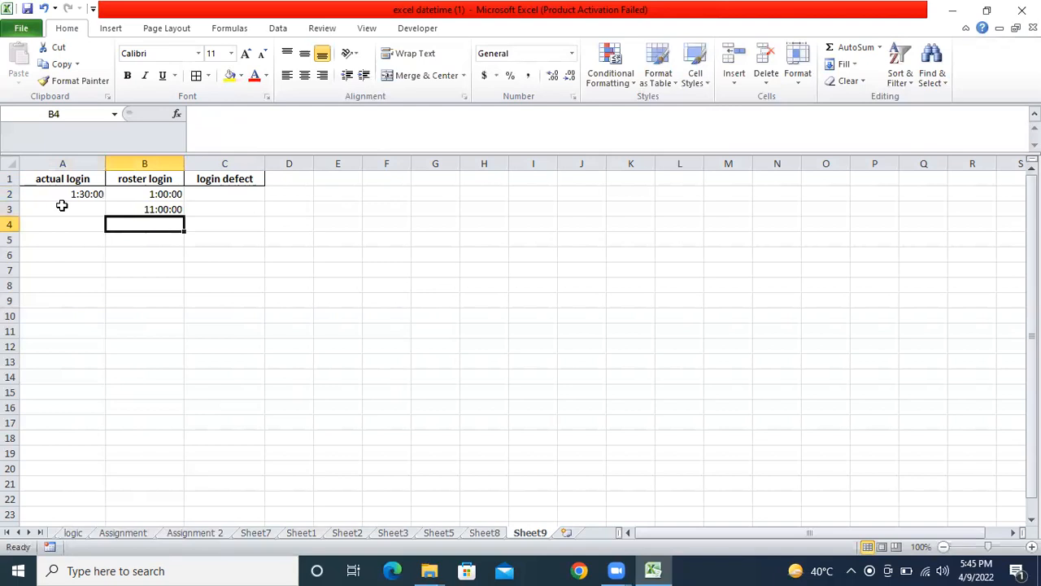
Enter the actual login time 10:00:00 in A3
{"action": "left_click", "coordinate": [55, 208]}
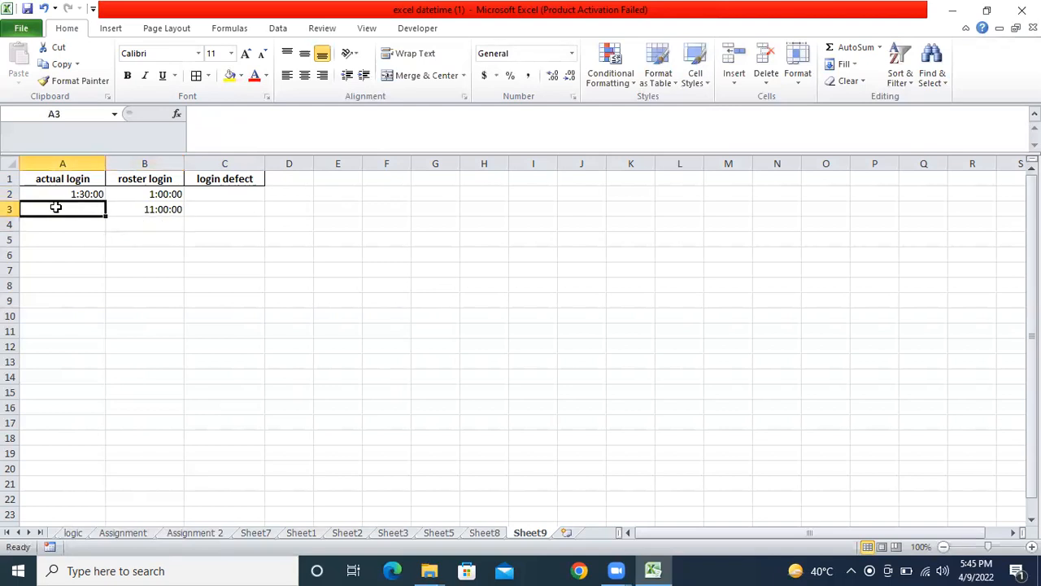
{"action": "type", "text": "10:"}
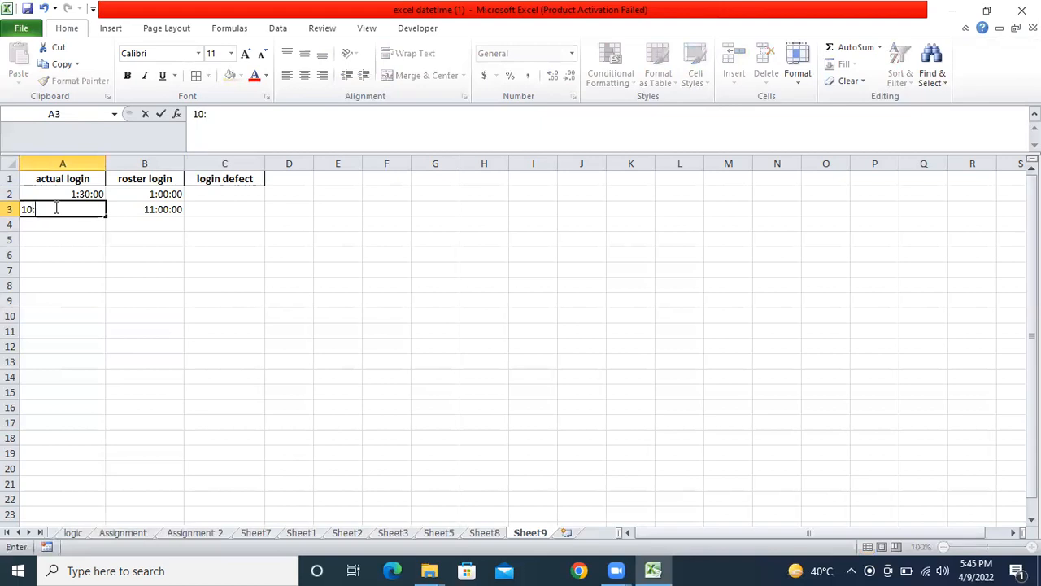
{"action": "type", "text": "00:00:0"}
{"action": "key", "text": "Return"}
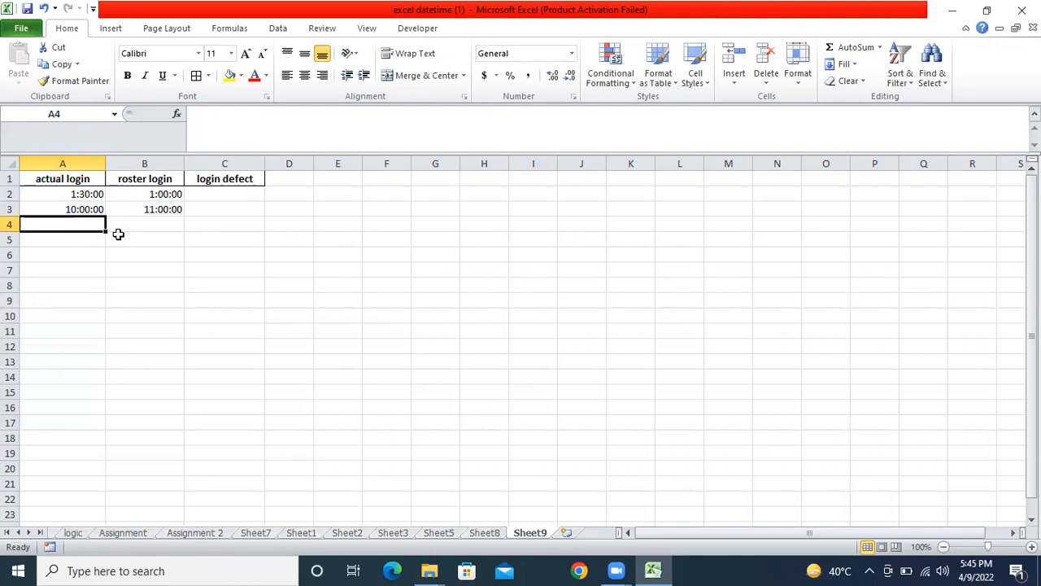
{"action": "type", "text": "23"}
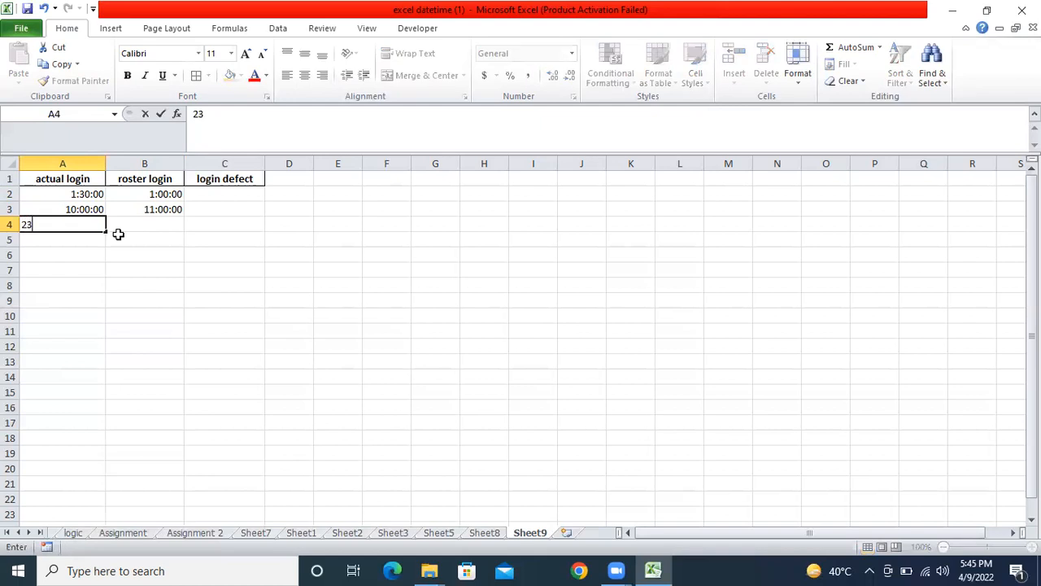
{"action": "type", "text": ":00"}
{"action": "key", "text": "BackSpace"}
{"action": "key", "text": "BackSpace"}
{"action": "key", "text": "BackSpace"}
{"action": "key", "text": "BackSpace"}
{"action": "key", "text": "BackSpace"}
{"action": "key", "text": "Page_Down"}
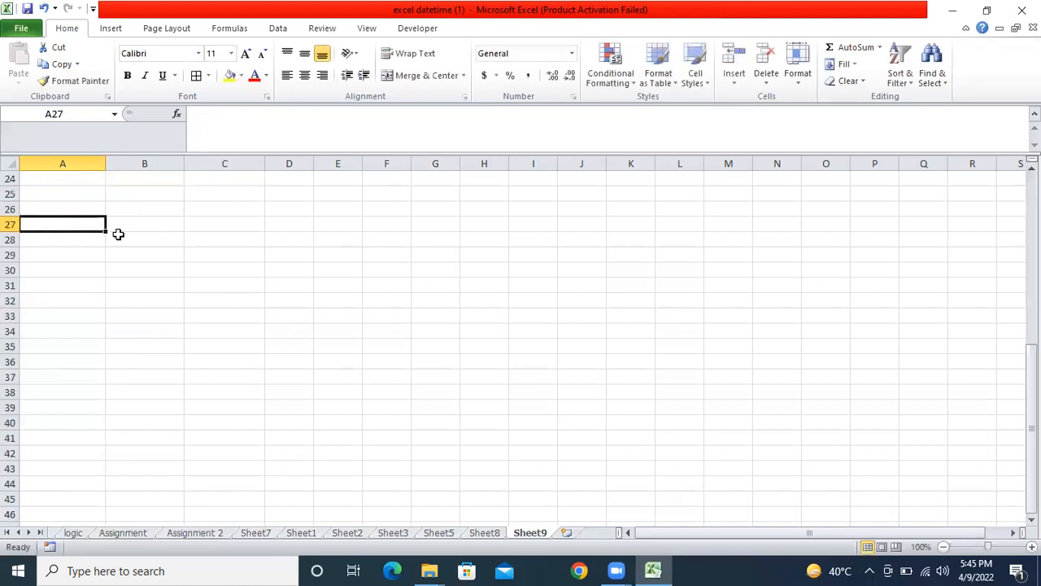
{"action": "key", "text": "ctrl+Up"}
{"action": "key", "text": "Down"}
{"action": "key", "text": "Up"}
{"action": "key", "text": "Up"}
{"action": "key", "text": "Up"}
{"action": "key", "text": "Down"}
{"action": "key", "text": "Down"}
{"action": "key", "text": "Down"}
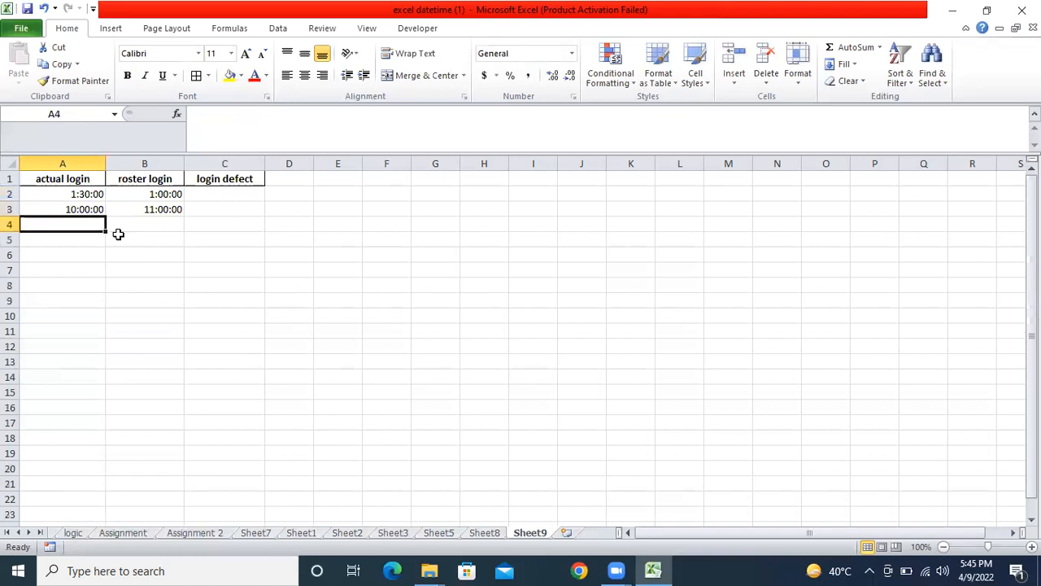
Enter the roster login time 23:00:00 in B4
{"action": "key", "text": "Right"}
{"action": "type", "text": "23:"}
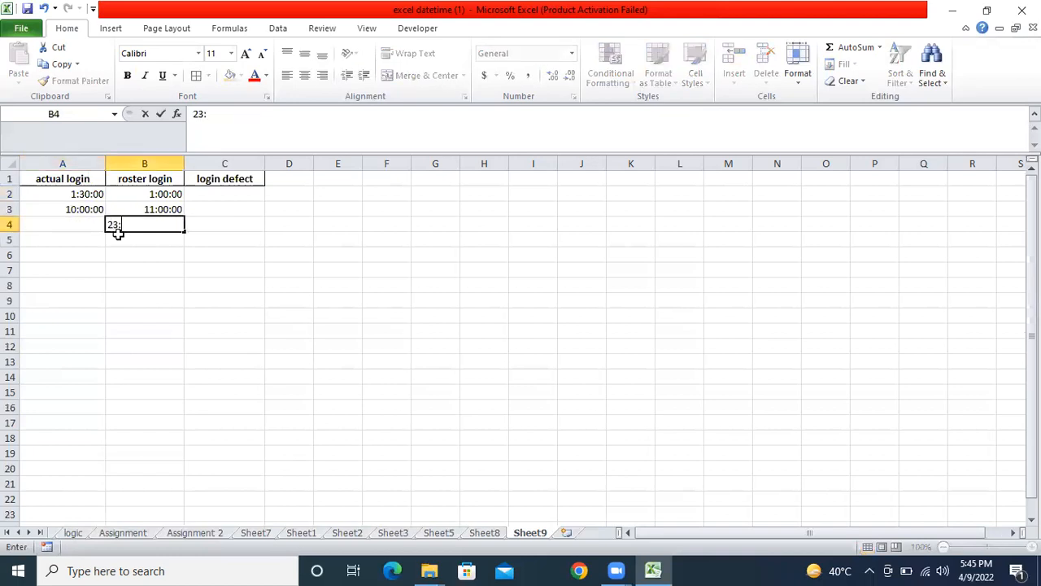
{"action": "type", "text": "00:00"}
{"action": "key", "text": "Return"}
Enter the after-midnight actual login time 00:15:00 in A4
{"action": "key", "text": "Up"}
{"action": "key", "text": "Left"}
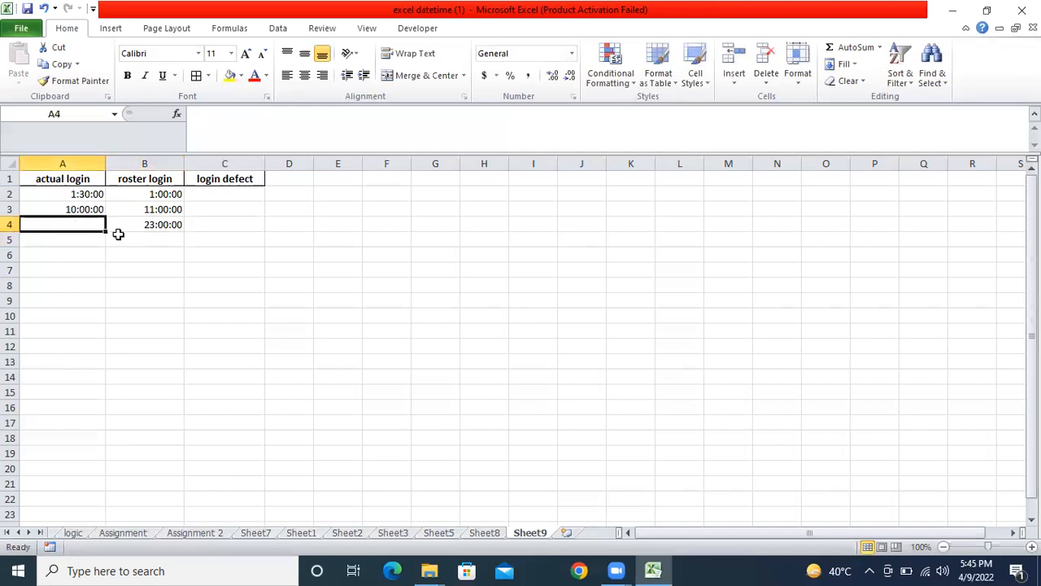
{"action": "type", "text": "1"}
{"action": "key", "text": "BackSpace"}
{"action": "type", "text": "00:"}
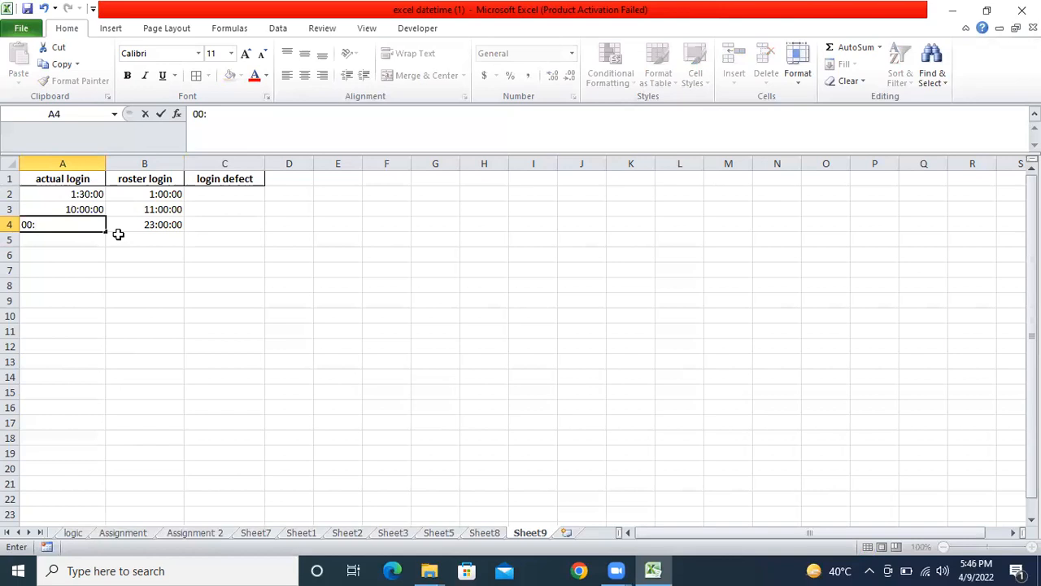
{"action": "type", "text": "15:00"}
{"action": "key", "text": "Return"}
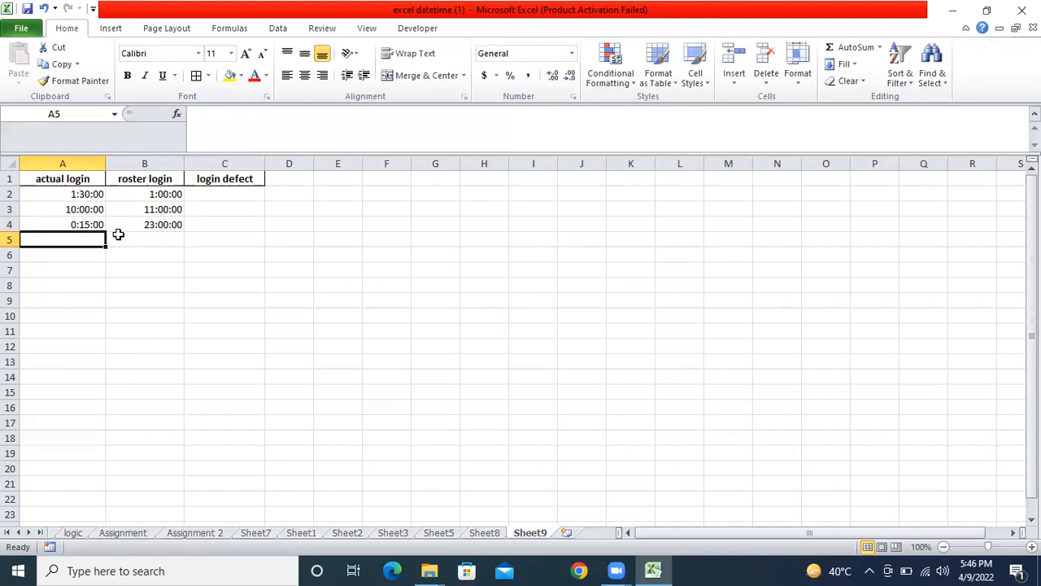
{"action": "left_click", "coordinate": [118, 234]}
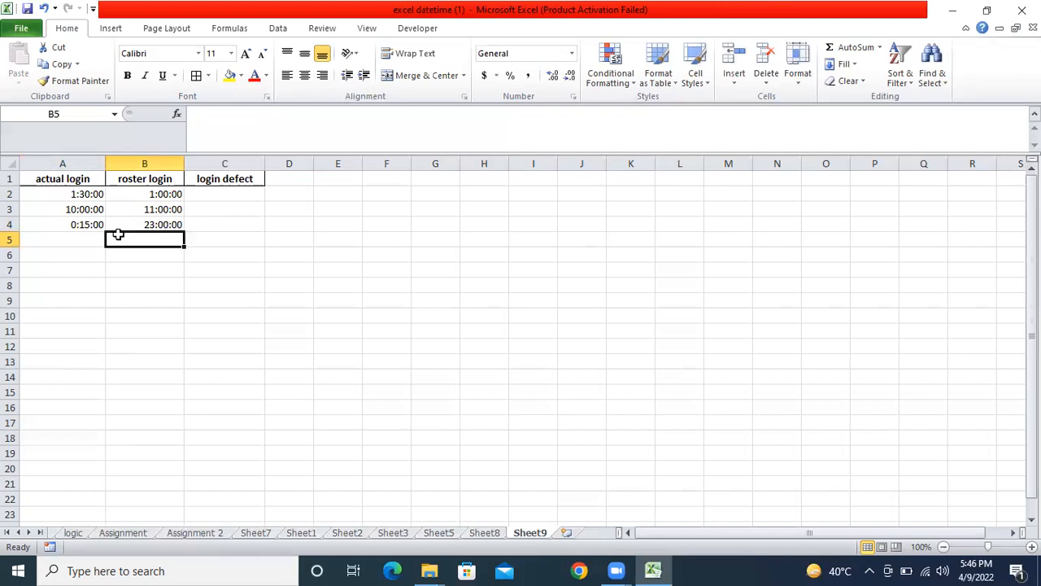
{"action": "type", "text": "11"}
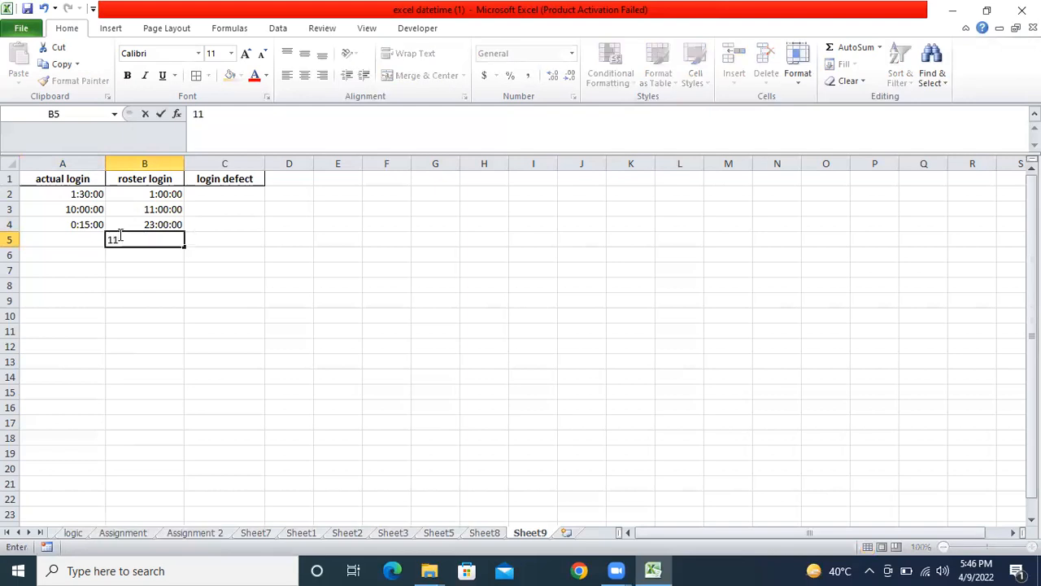
{"action": "key", "text": "BackSpace"}
{"action": "type", "text": "10:00"}
{"action": "key", "text": "Left"}
{"action": "left_click", "coordinate": [118, 234]}
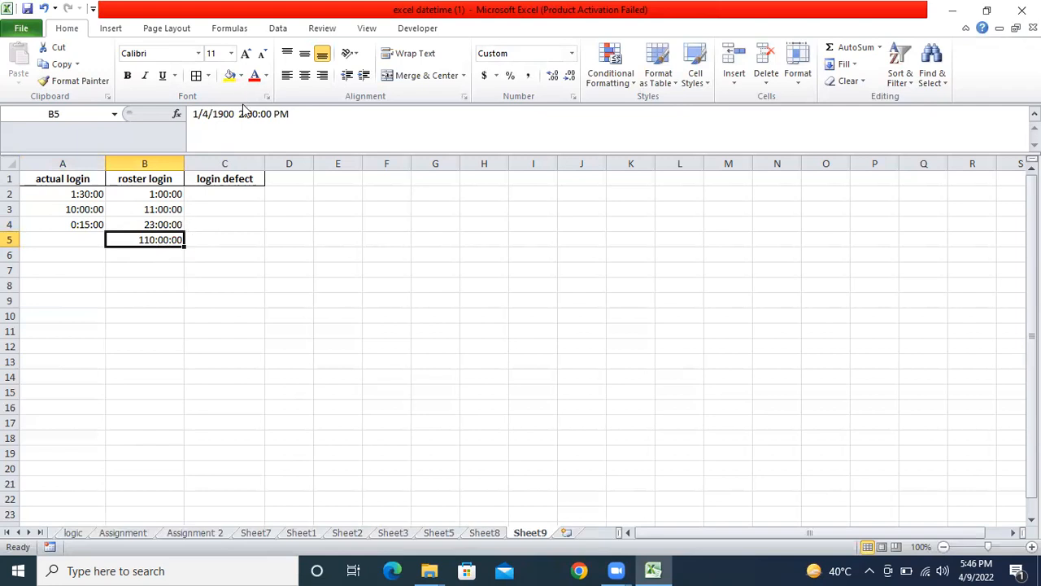
{"action": "double_click", "coordinate": [146, 237]}
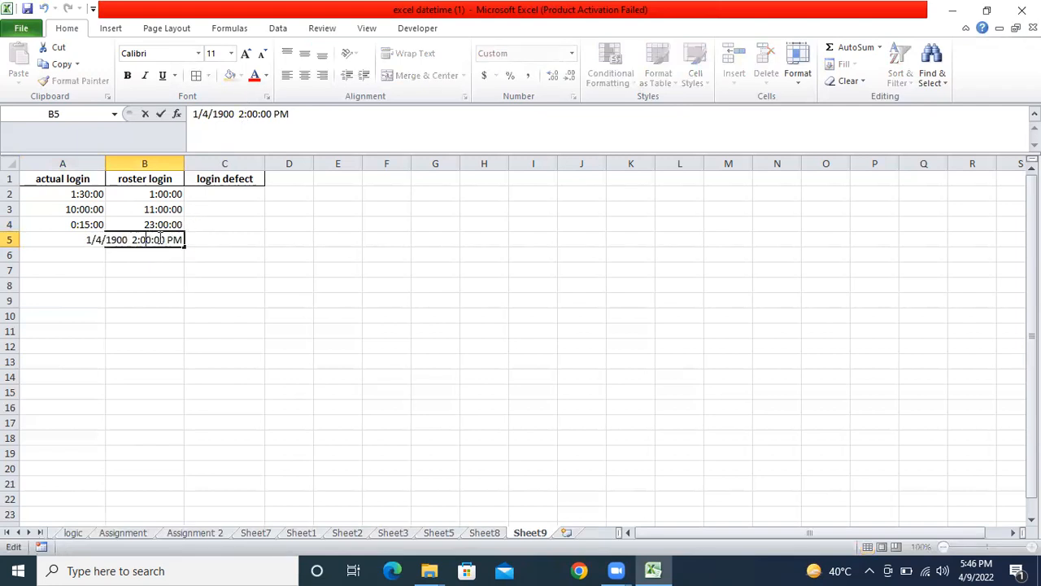
{"action": "key", "text": "Escape"}
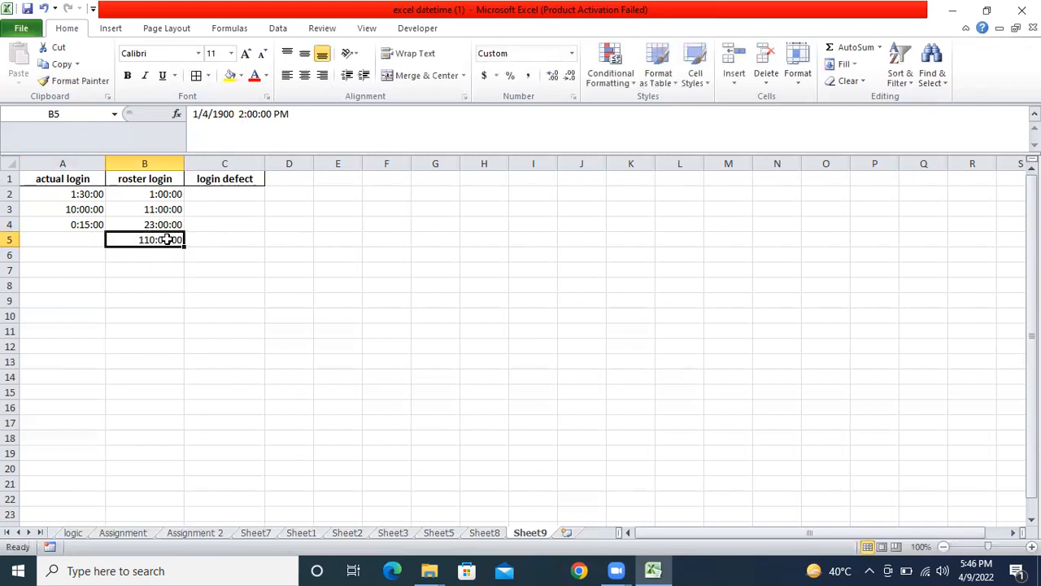
Enter the roster login time 11:00:00 in B5 and keep that cell selected
{"action": "type", "text": "11:00:00"}
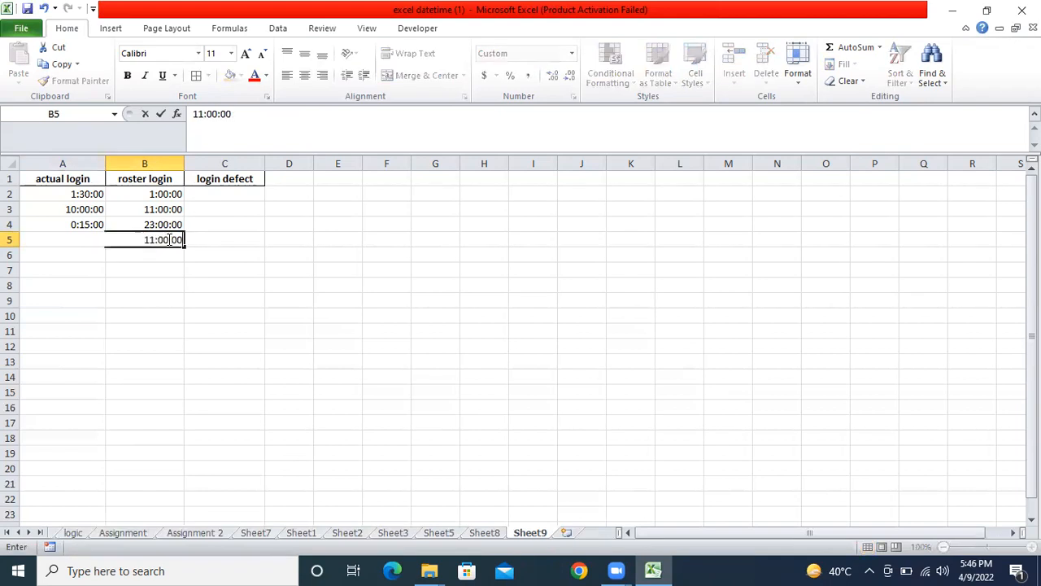
{"action": "key", "text": "Return"}
{"action": "left_click", "coordinate": [166, 239]}
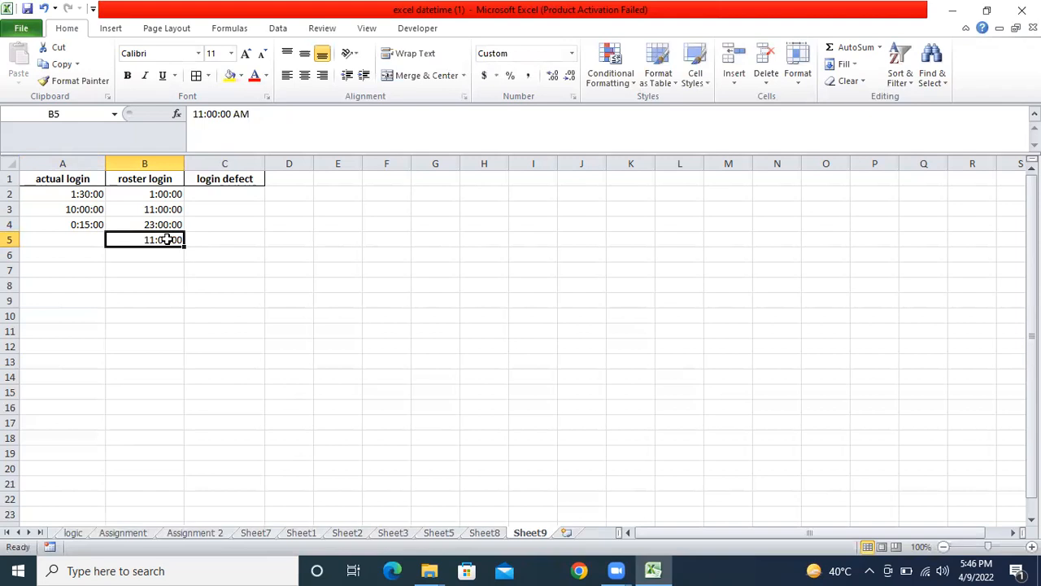